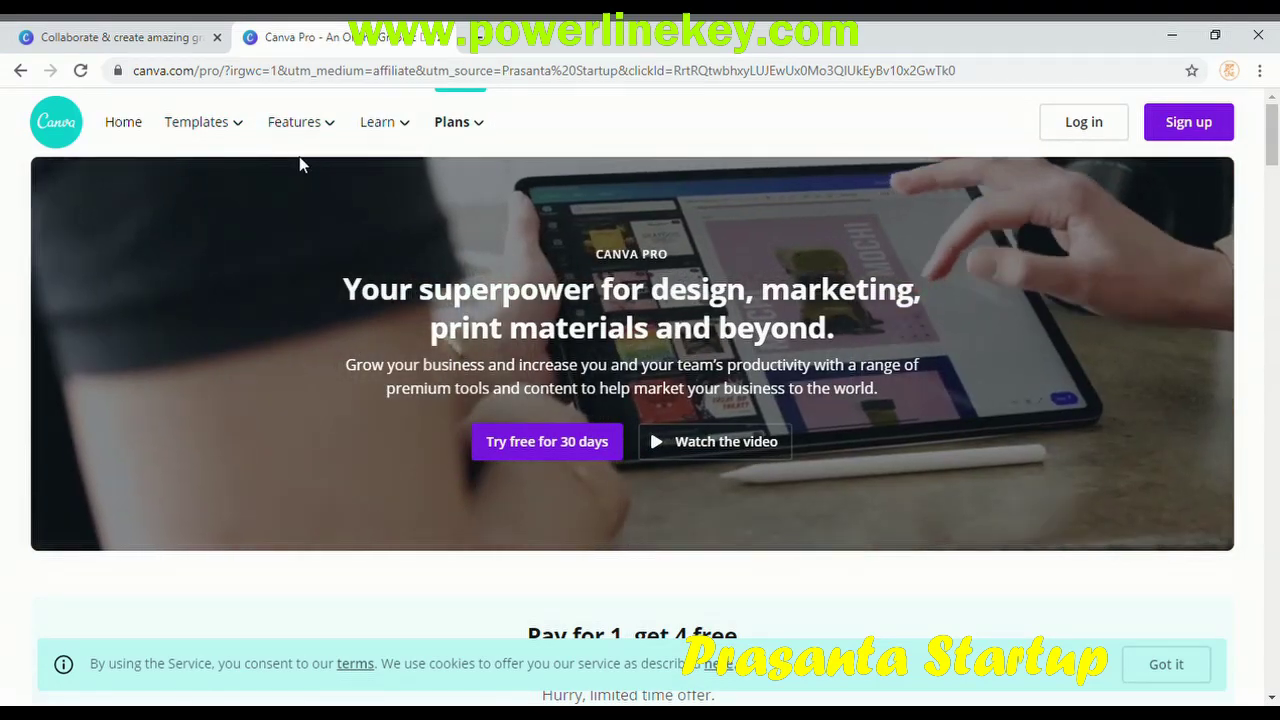
pyautogui.moveTo(297, 130)
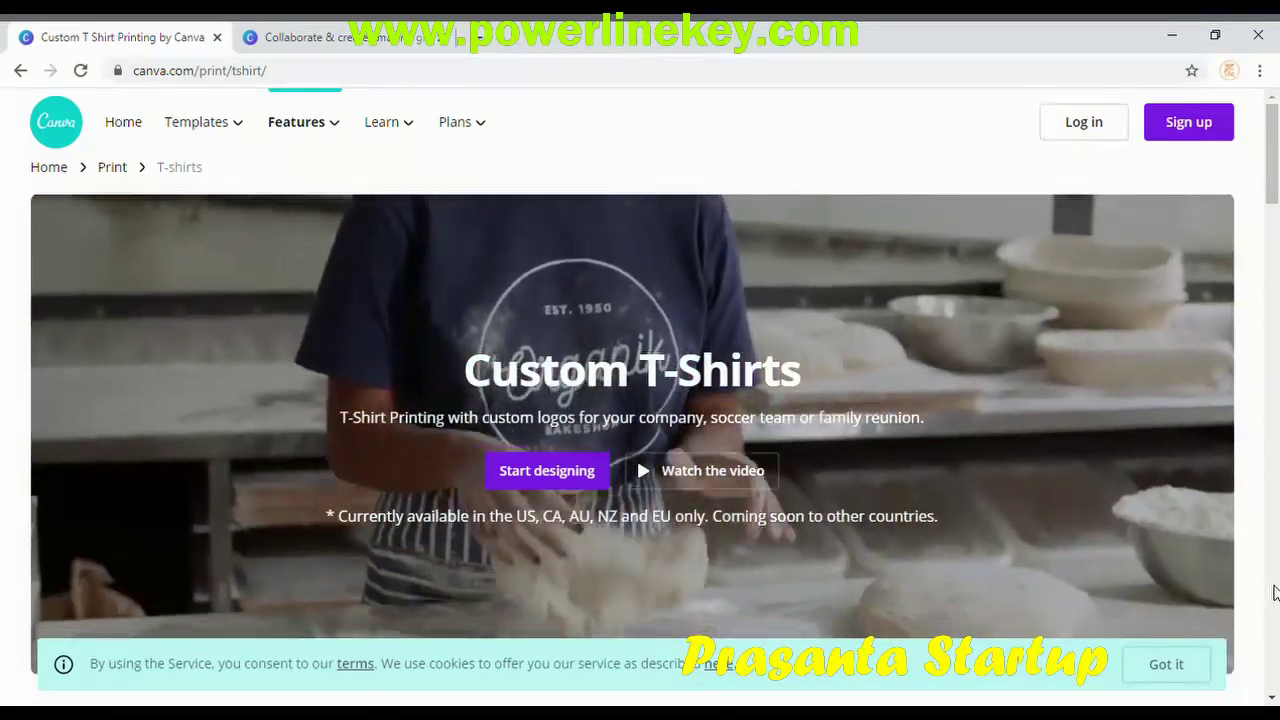
pyautogui.scroll(-3, 1273, 593)
pyautogui.scroll(-2, 1273, 593)
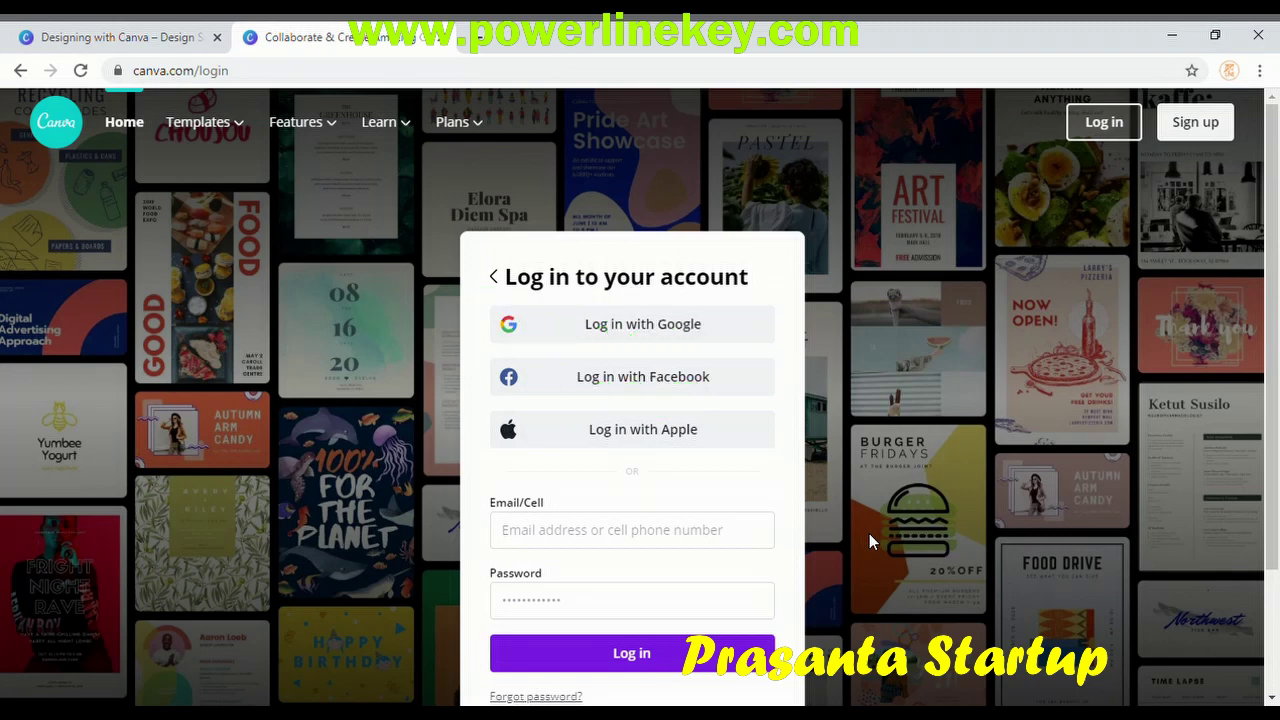
# Log in to the account with the Google sign-in option.
pyautogui.scroll(-2, 629, 557)
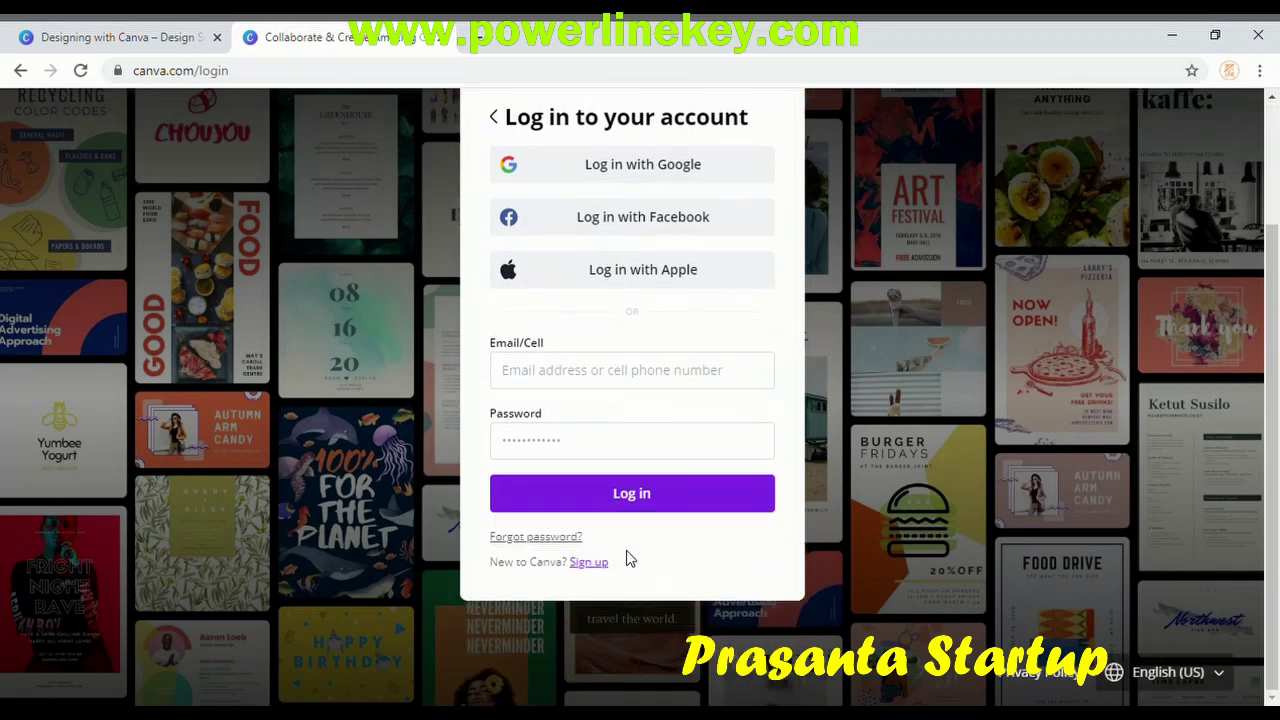
pyautogui.scroll(2, 633, 551)
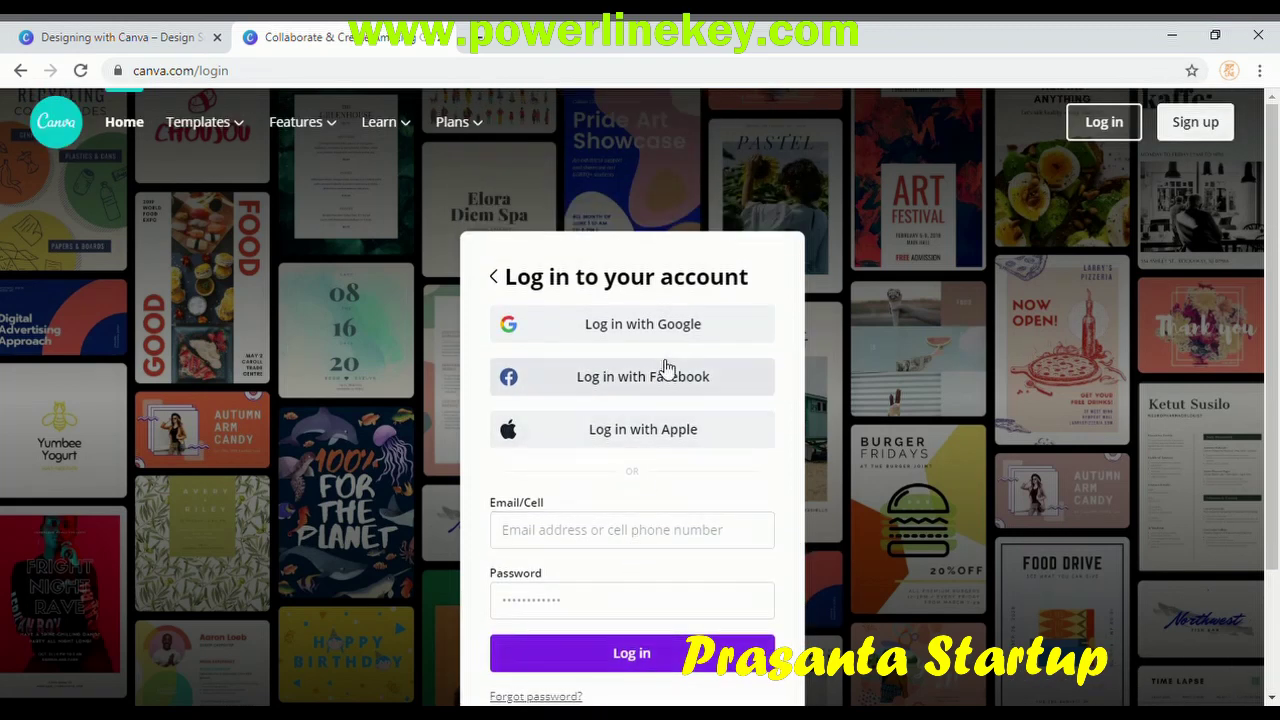
pyautogui.click(672, 328)
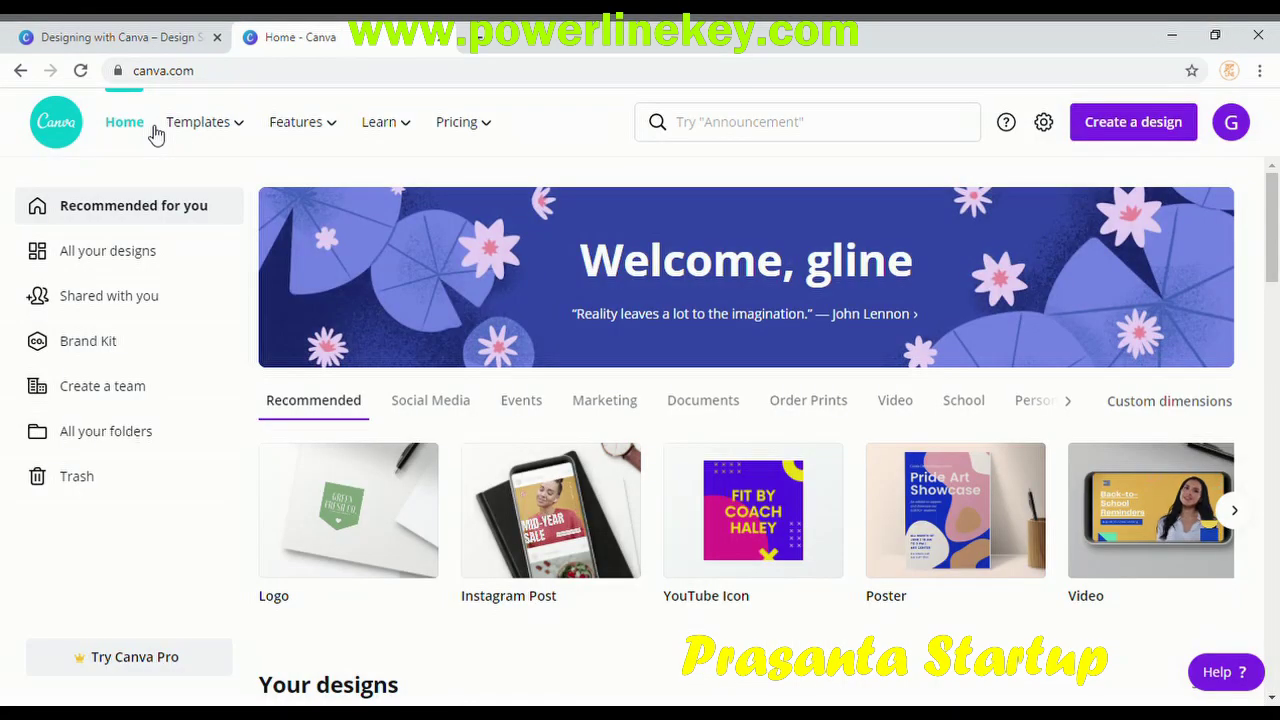
# Examine the Templates, Features and Learn categories, the saved designs and the recommended template sections on the home page.
pyautogui.moveTo(240, 135)
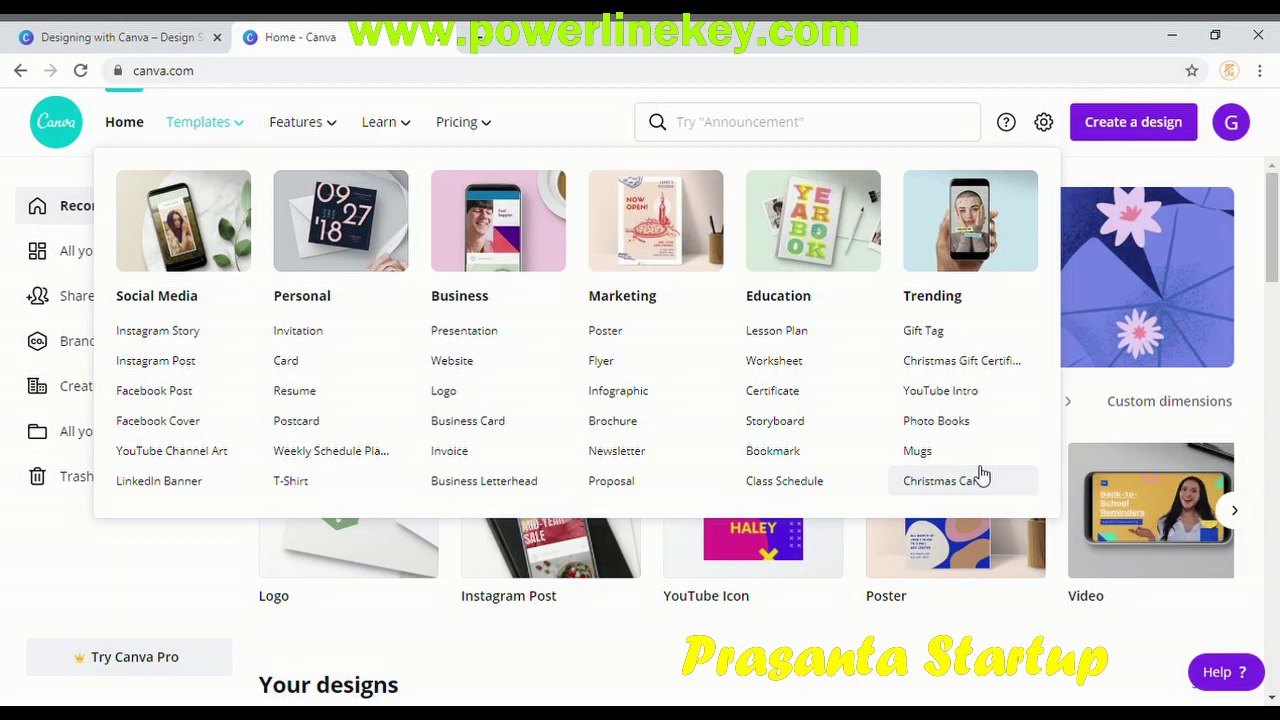
pyautogui.moveTo(335, 124)
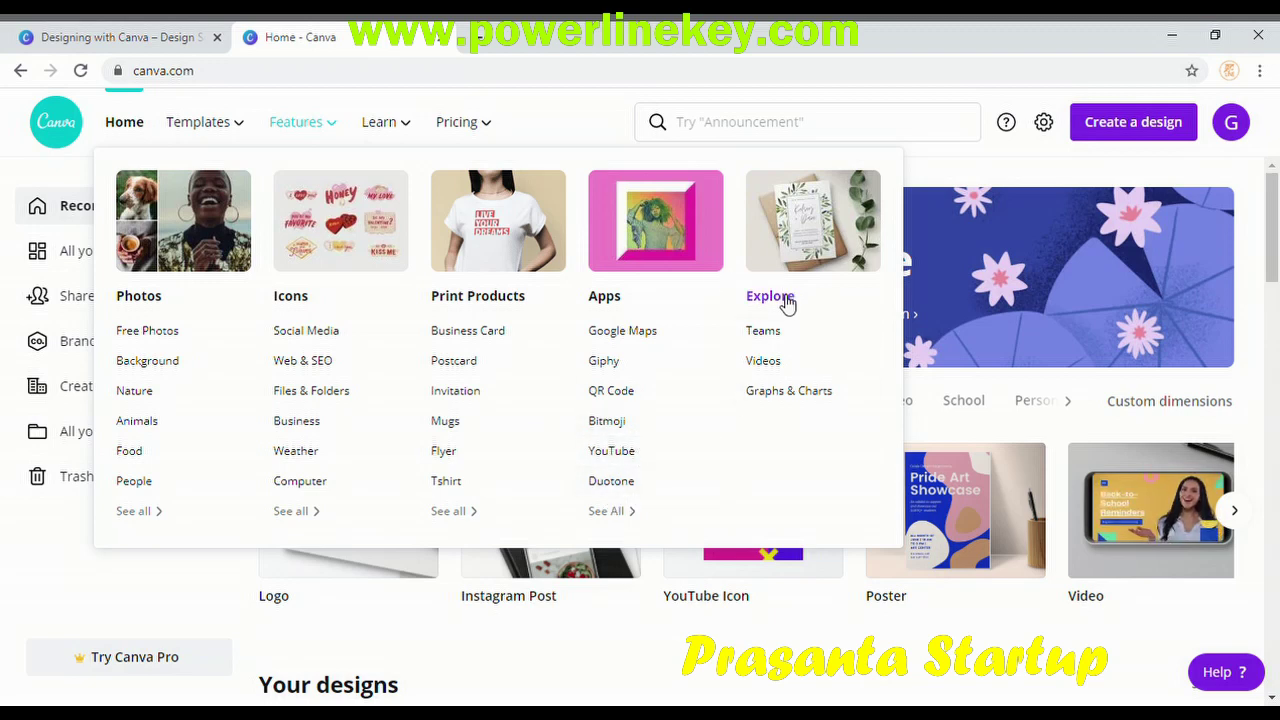
pyautogui.moveTo(410, 131)
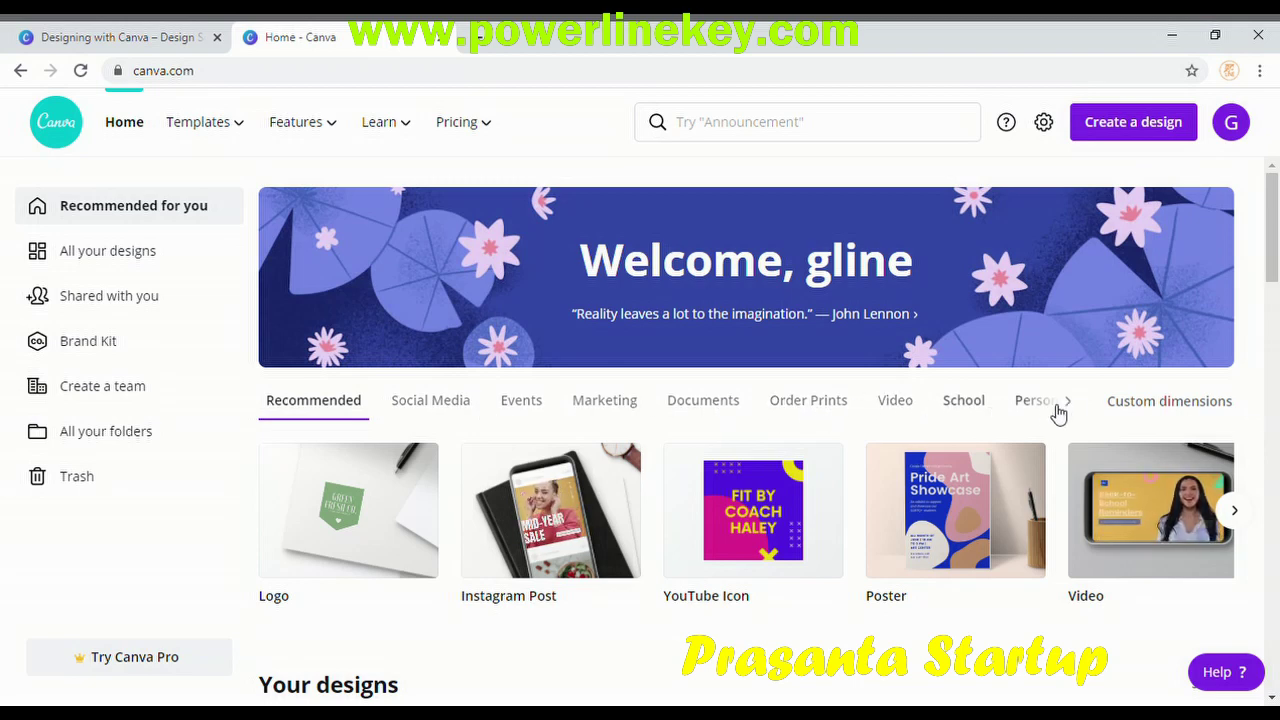
pyautogui.scroll(-2, 1150, 405)
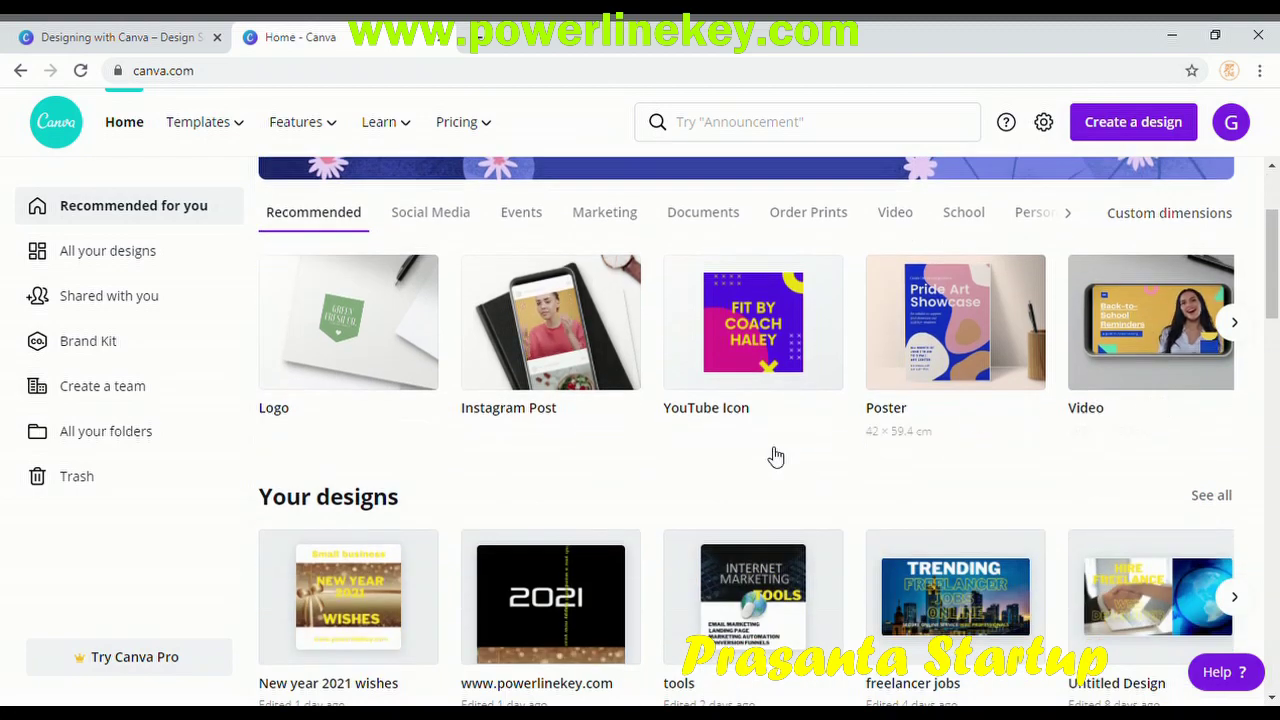
pyautogui.scroll(-3, 495, 500)
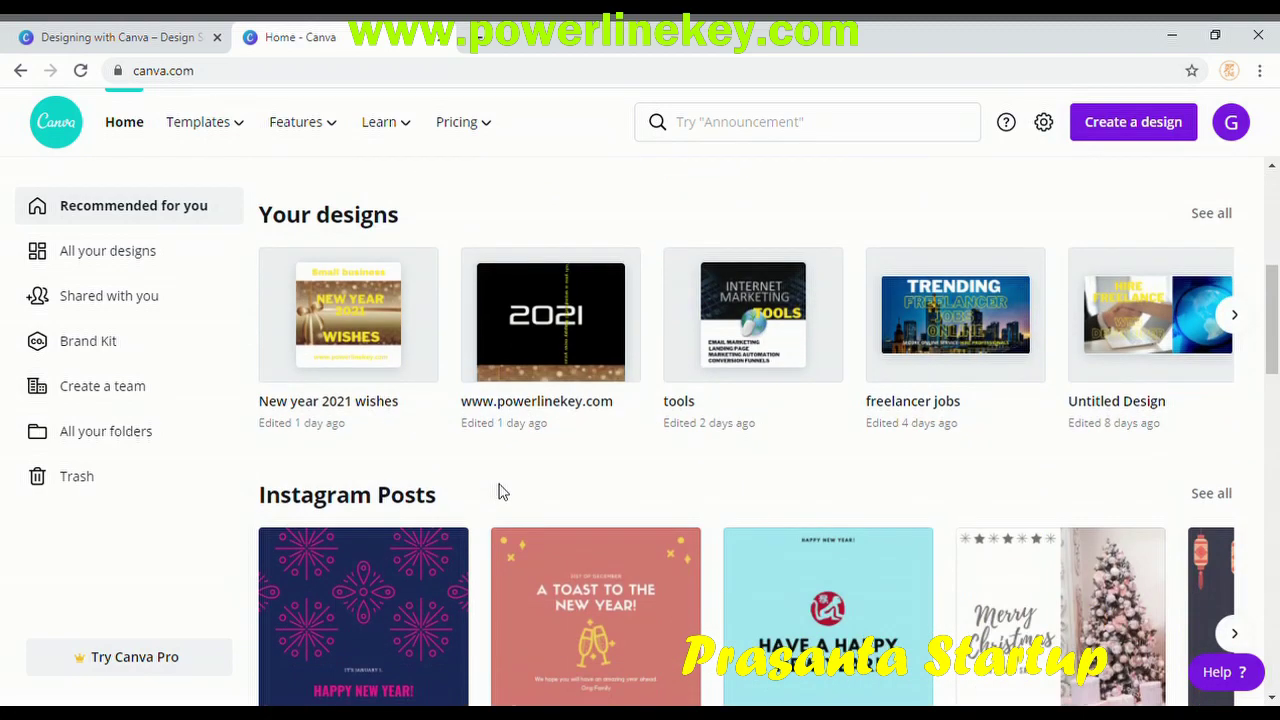
pyautogui.scroll(-2, 360, 500)
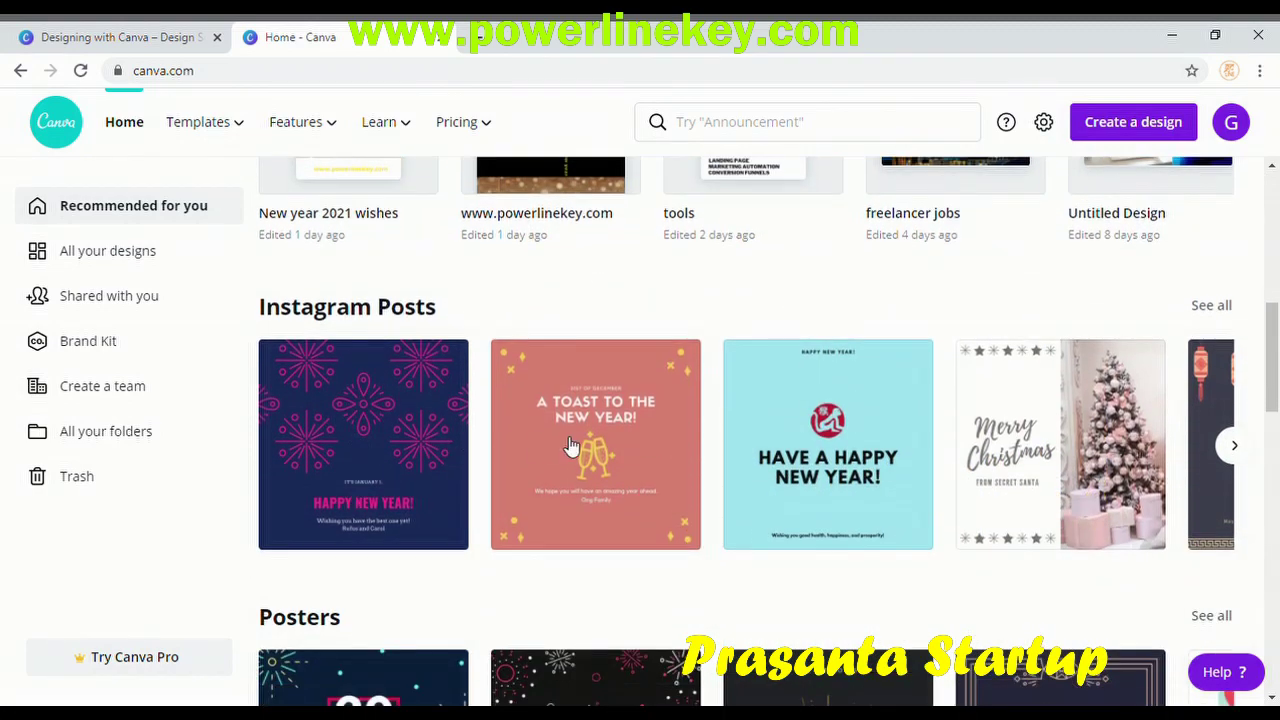
pyautogui.scroll(-3, 600, 445)
pyautogui.scroll(-5, 622, 445)
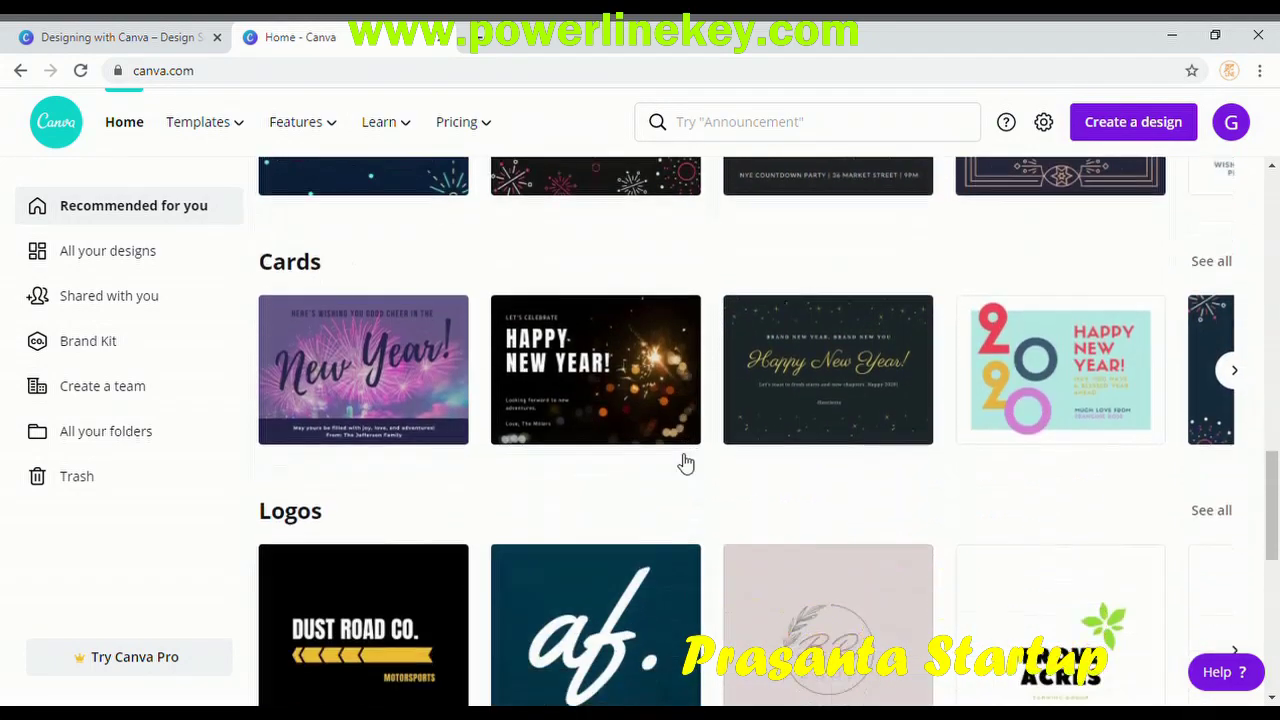
pyautogui.scroll(-4, 682, 459)
pyautogui.scroll(-4, 703, 457)
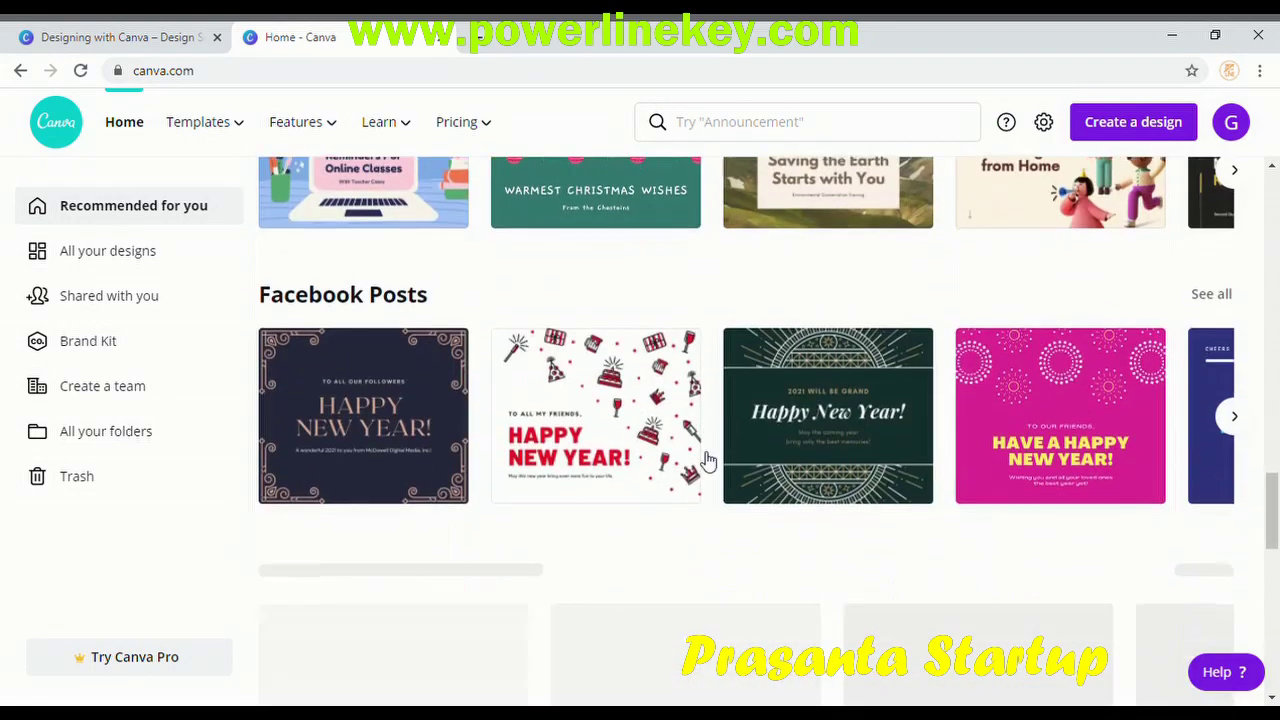
pyautogui.scroll(-5, 705, 459)
pyautogui.scroll(3, 700, 460)
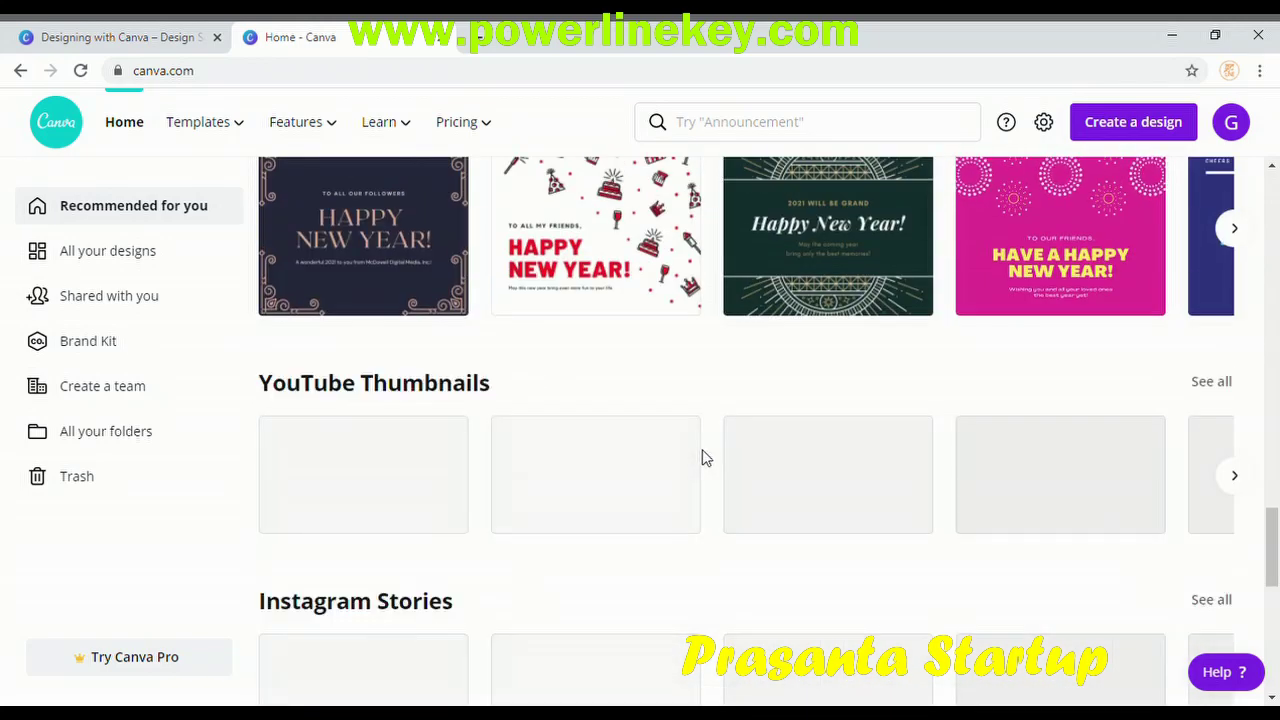
pyautogui.scroll(-8, 703, 455)
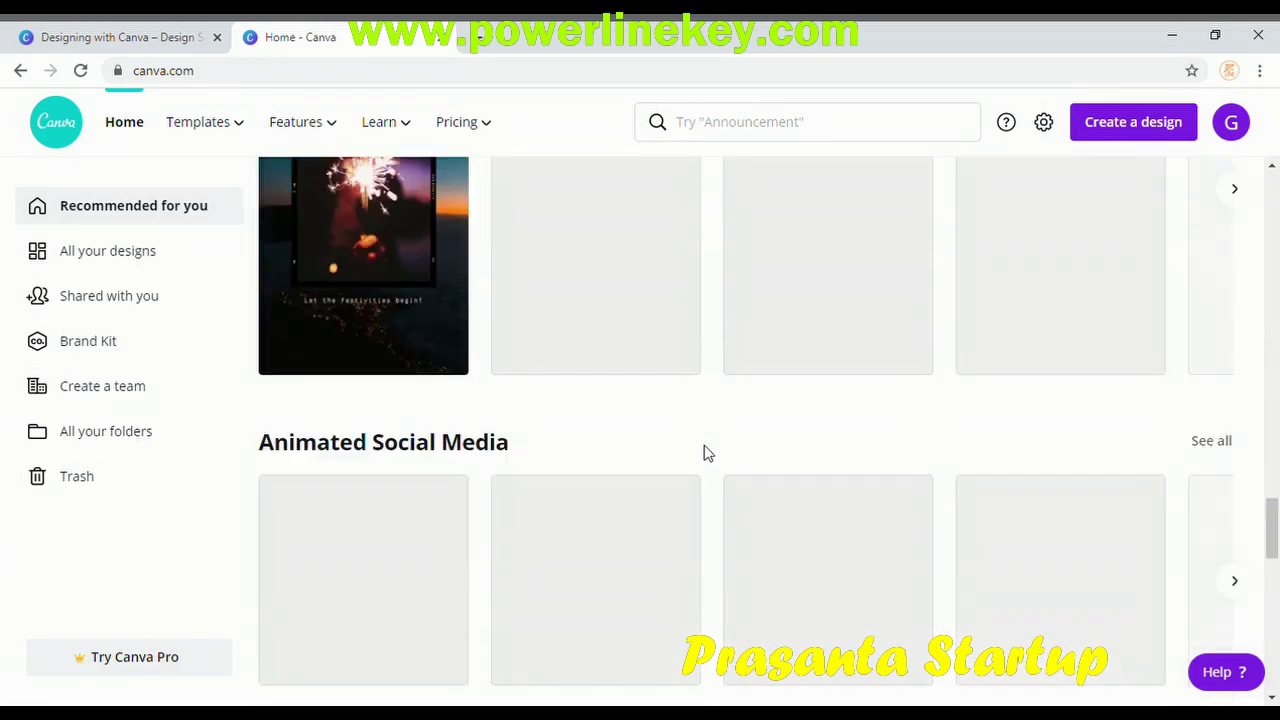
pyautogui.scroll(15, 703, 455)
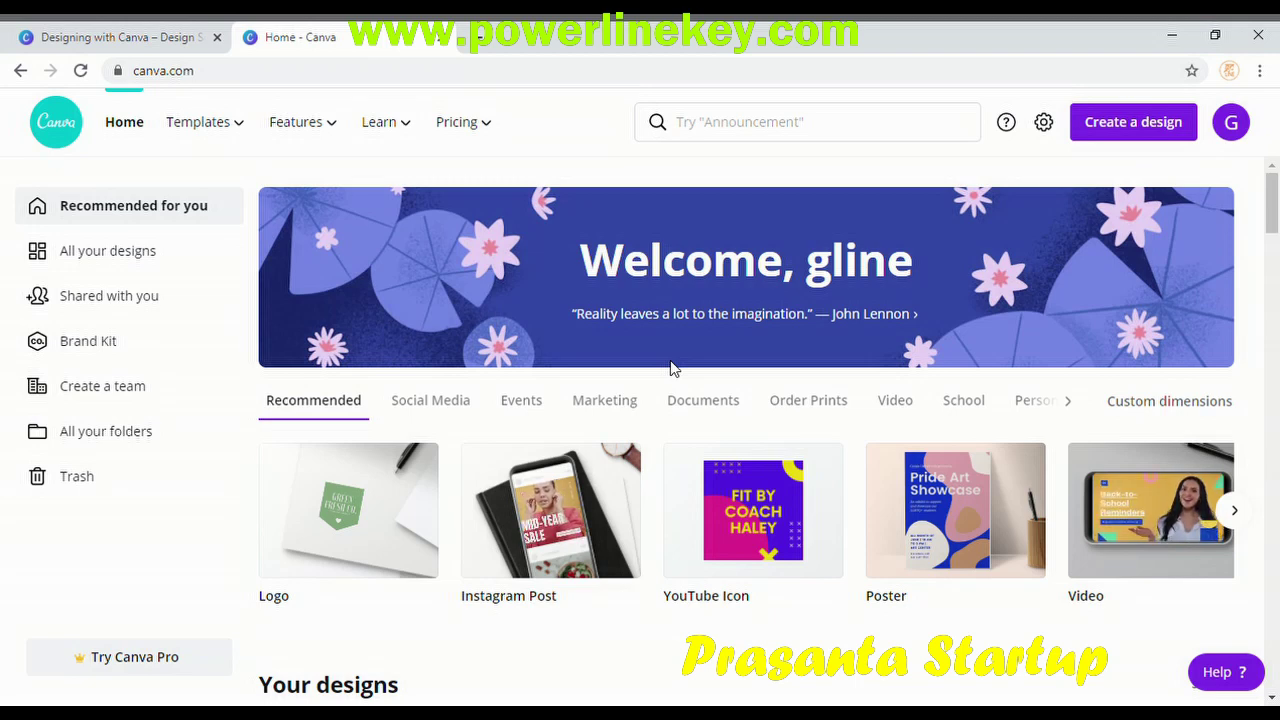
pyautogui.click(1165, 127)
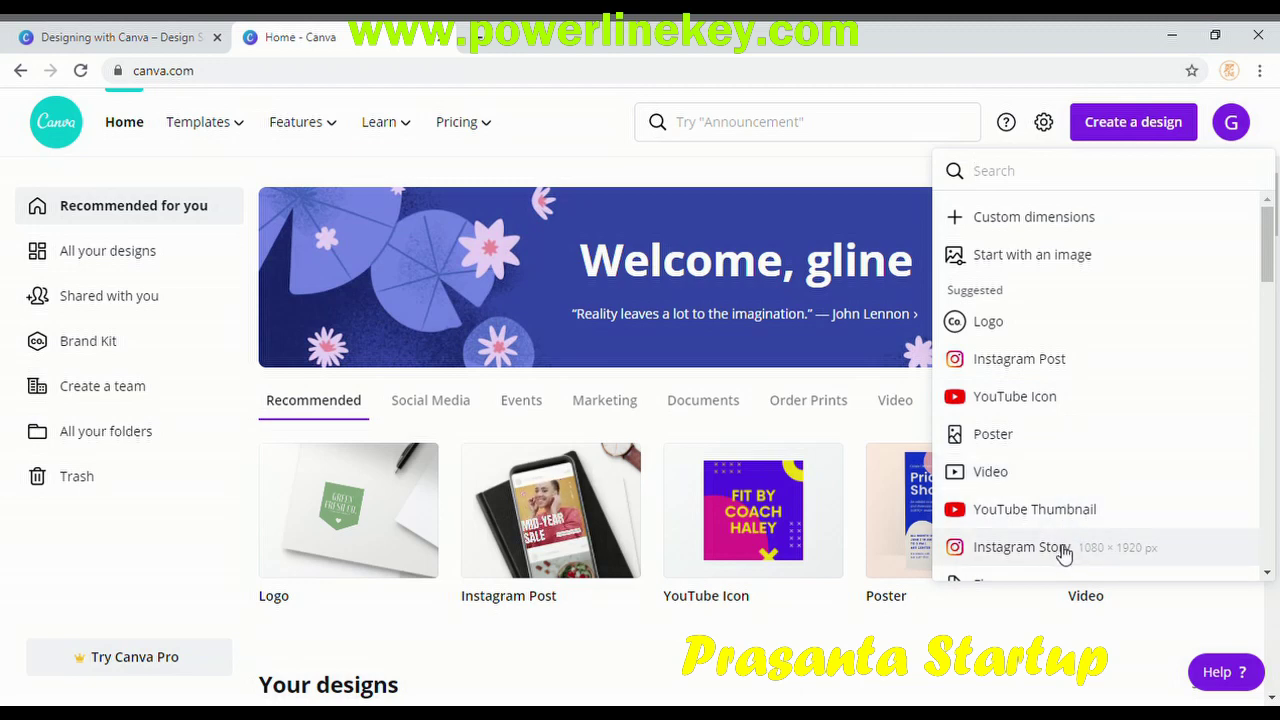
pyautogui.scroll(-2, 1073, 446)
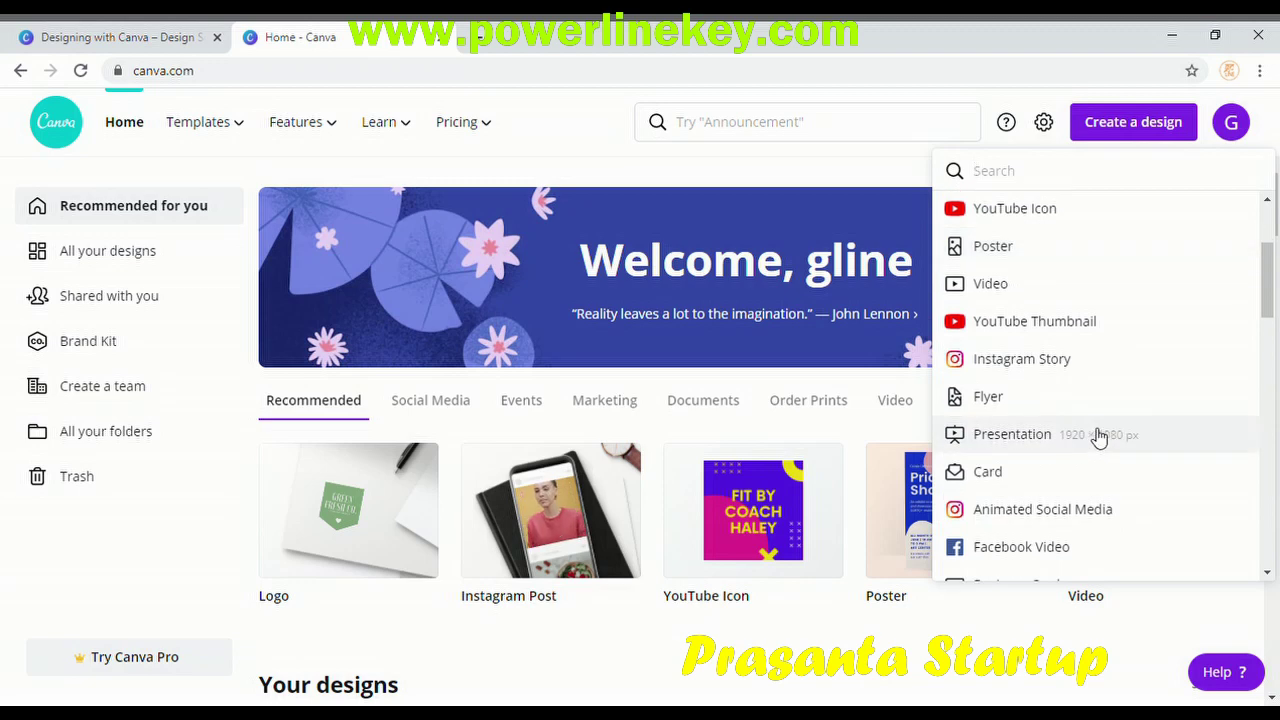
pyautogui.scroll(-2, 1095, 438)
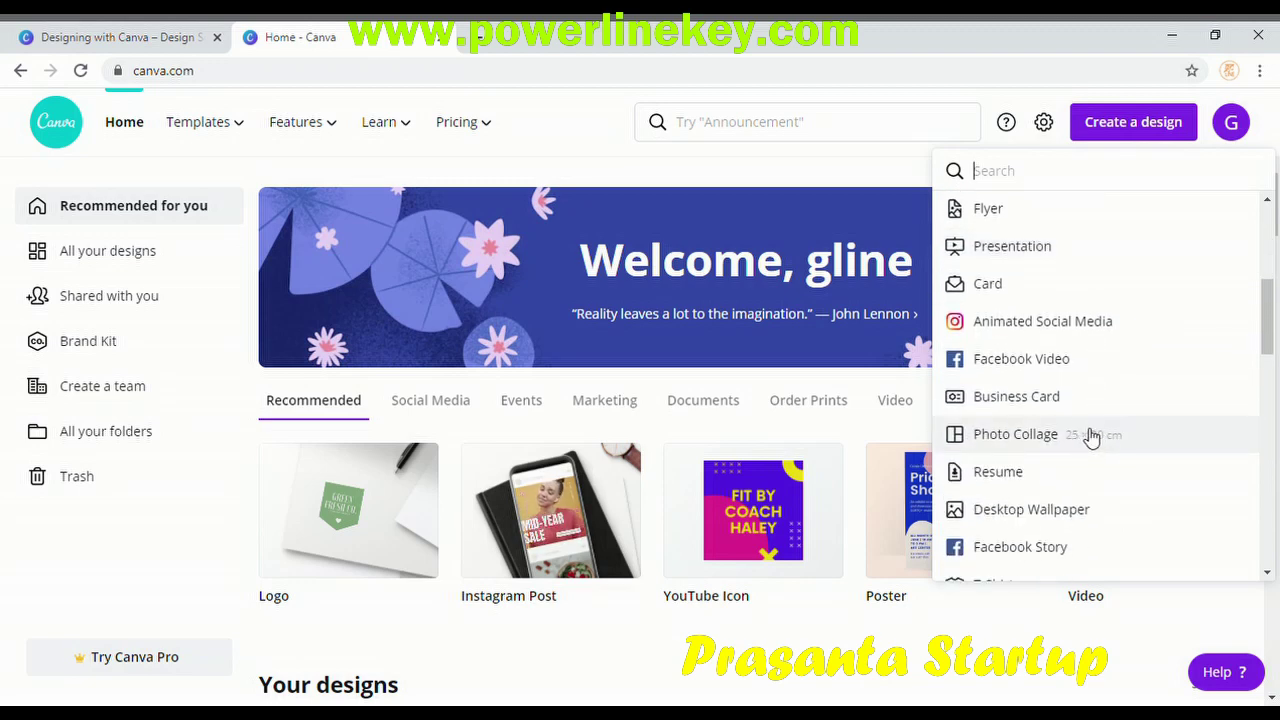
pyautogui.scroll(1, 1088, 442)
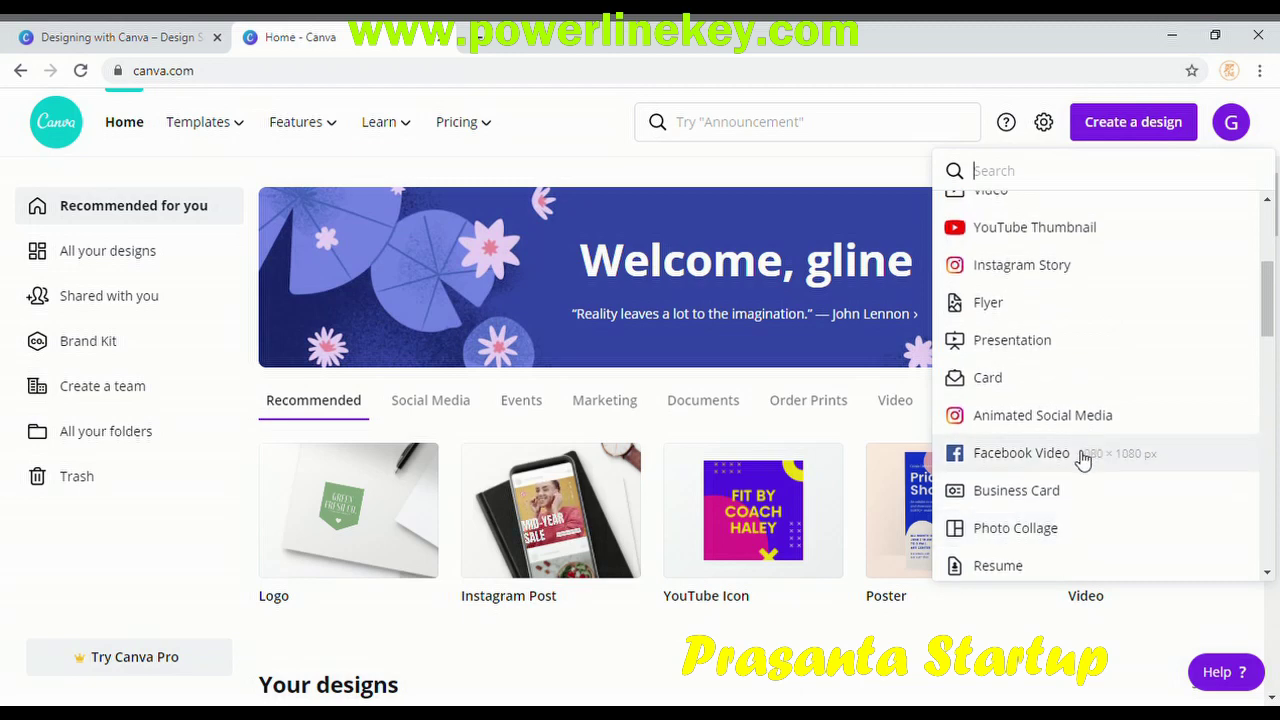
pyautogui.scroll(3, 1084, 458)
# Search the site's templates for "facebook post".
pyautogui.click(766, 126)
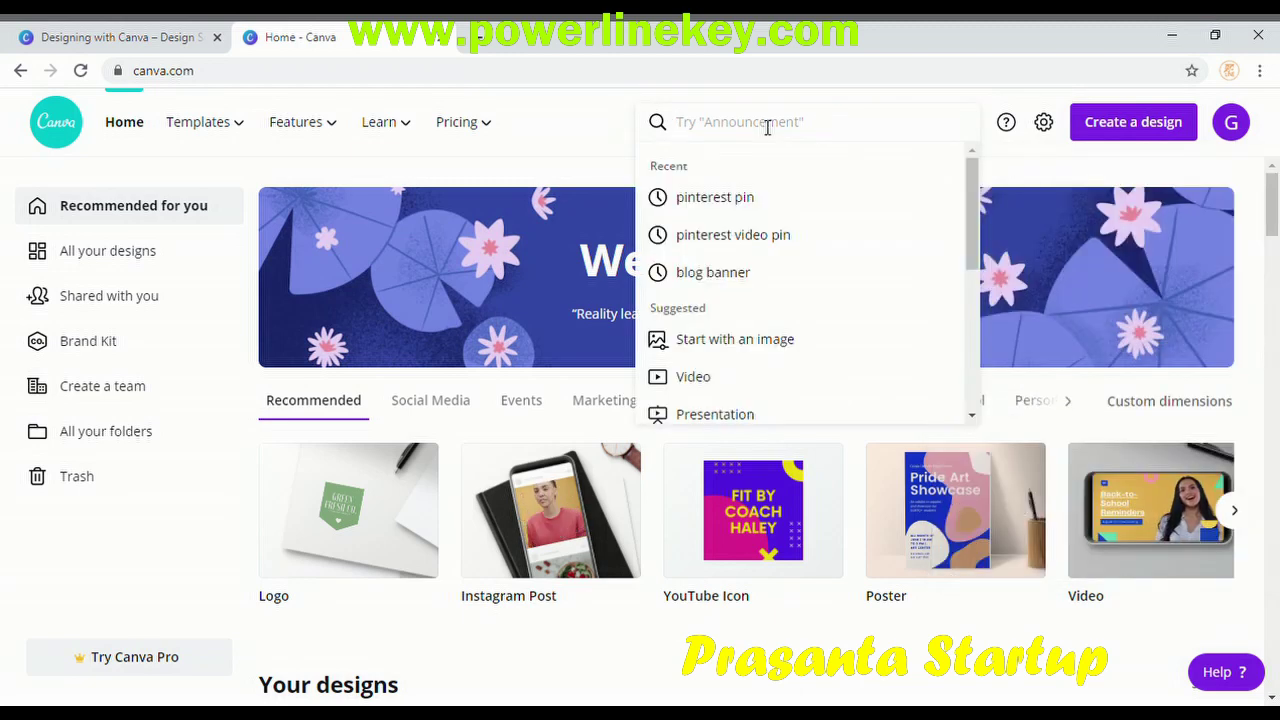
pyautogui.write('face')
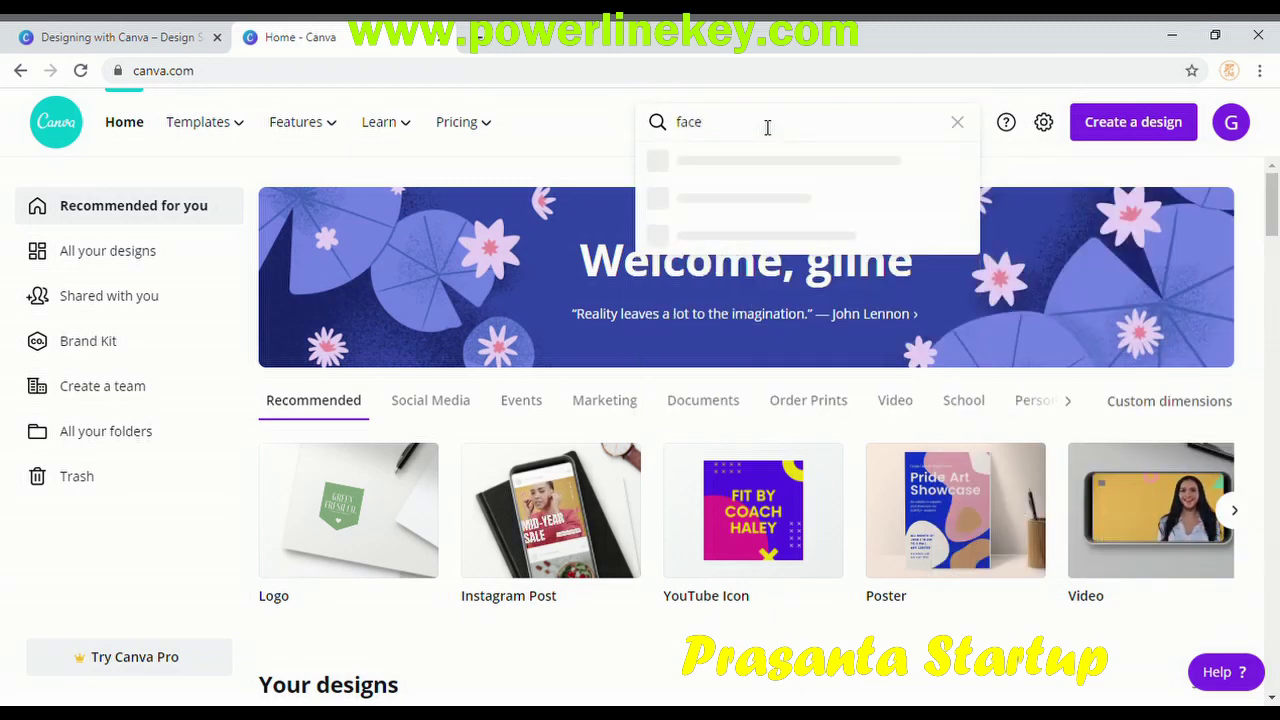
pyautogui.write('book pos')
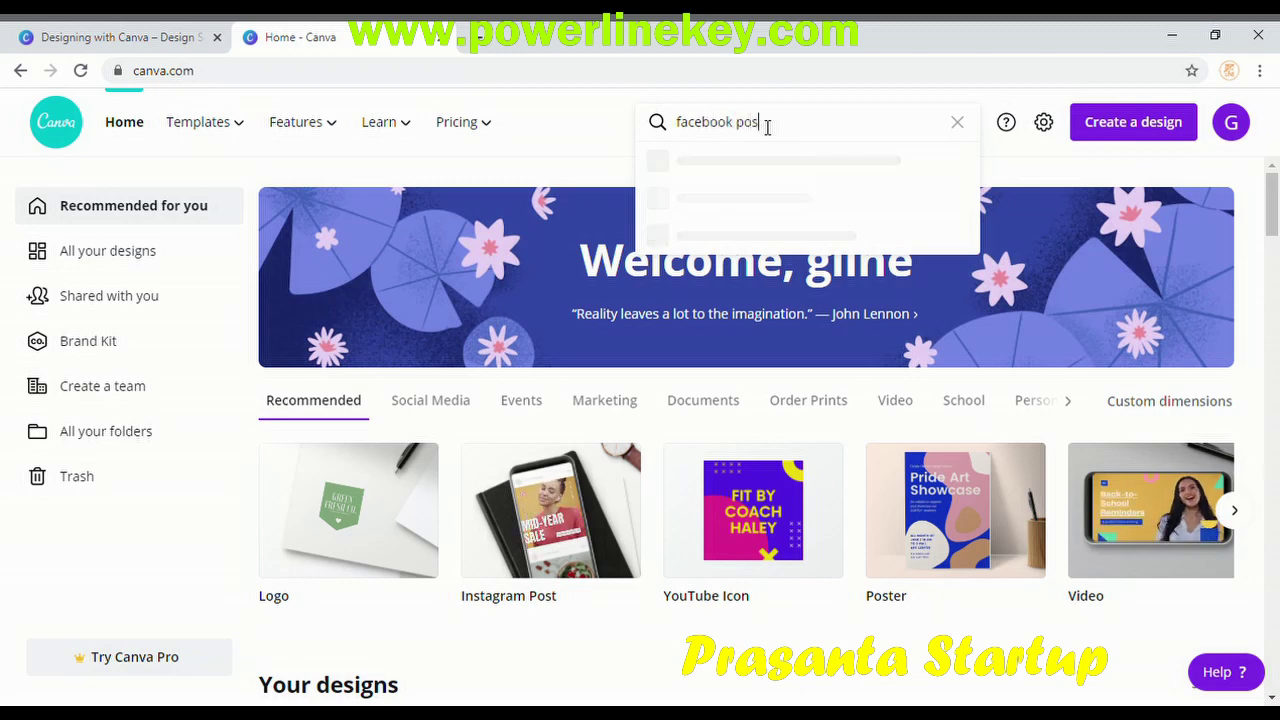
pyautogui.write('t')
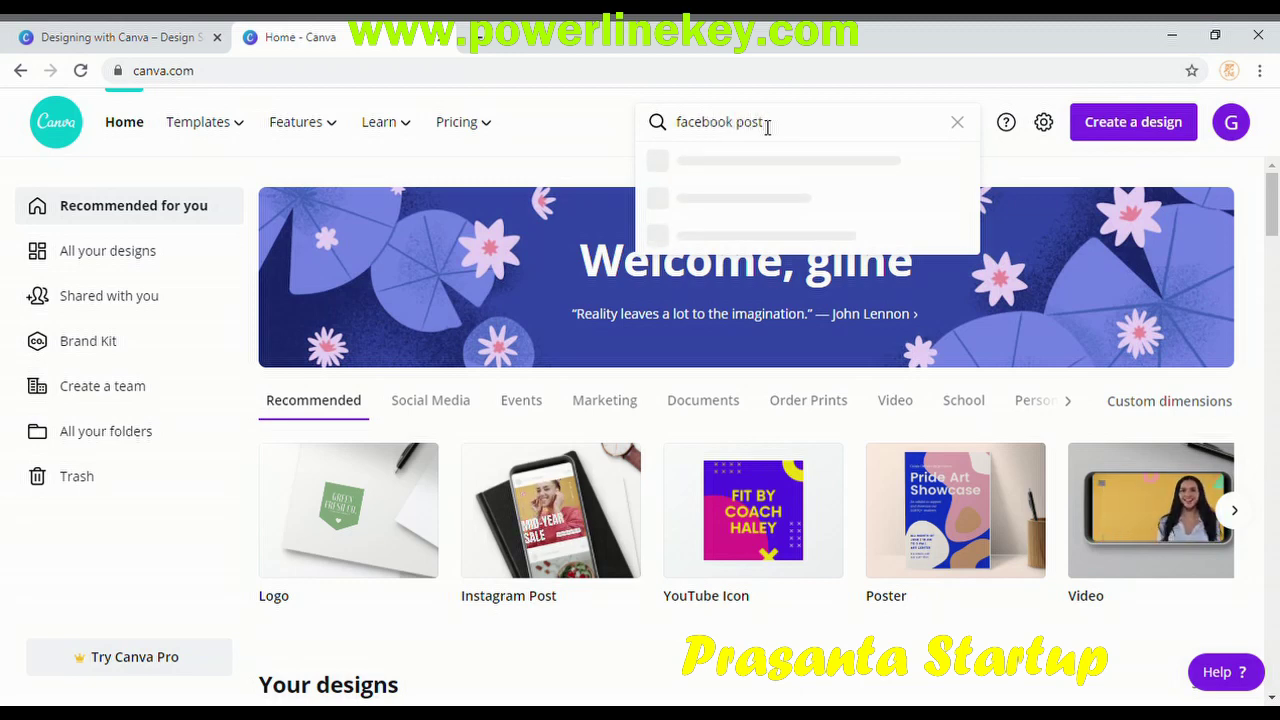
pyautogui.press('Return')
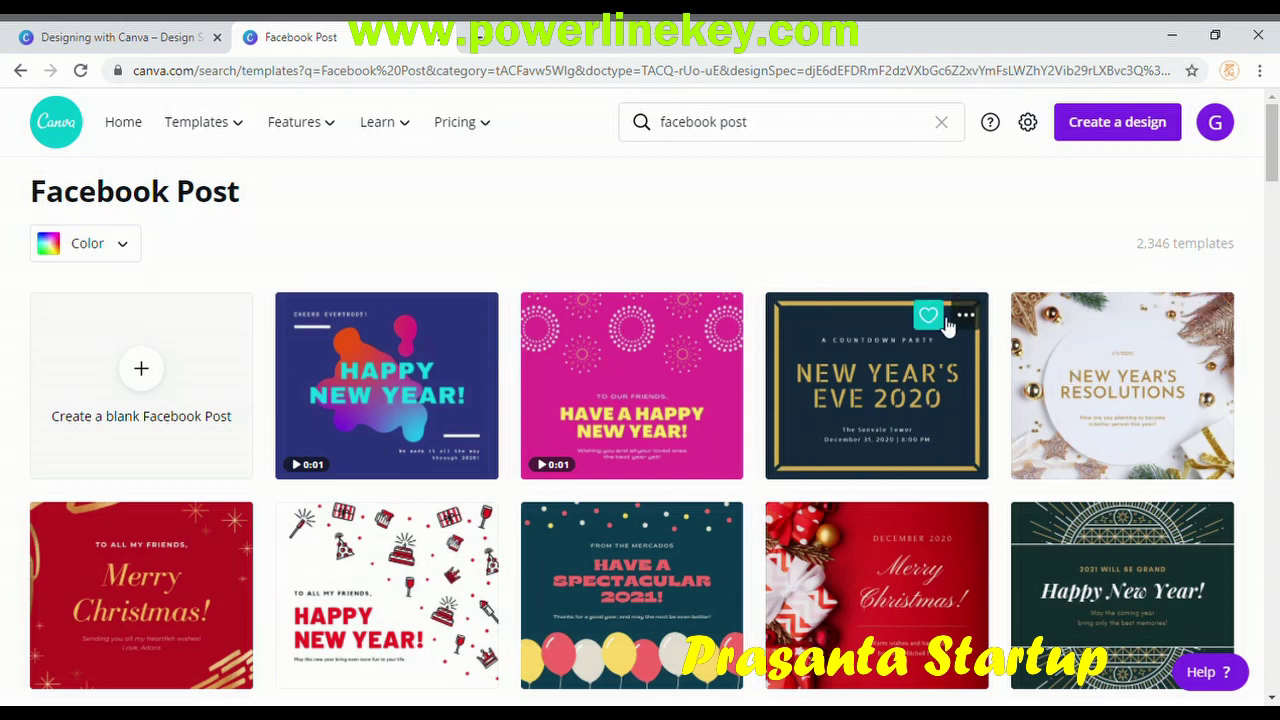
# Open the dark navy "To all our followers, Happy New Year!" Facebook Post template with the ornate border and select its heading text.
pyautogui.scroll(-6, 928, 355)
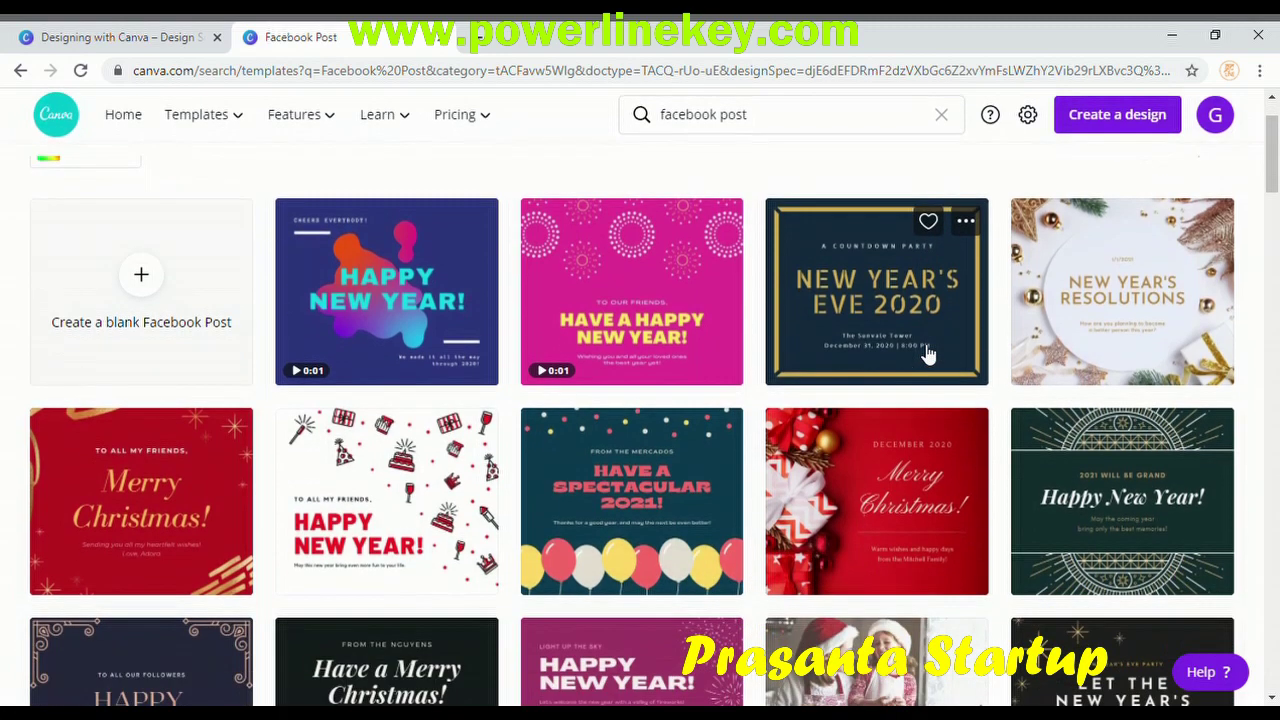
pyautogui.scroll(-6, 928, 355)
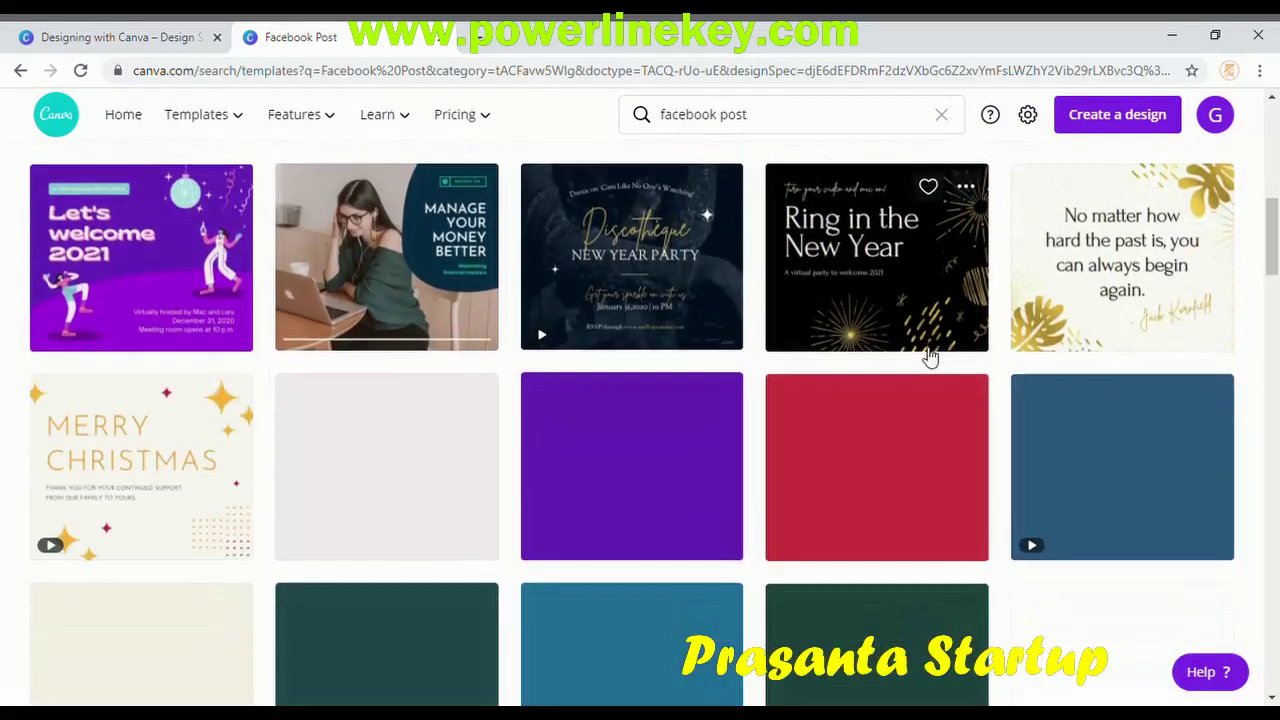
pyautogui.scroll(8, 928, 355)
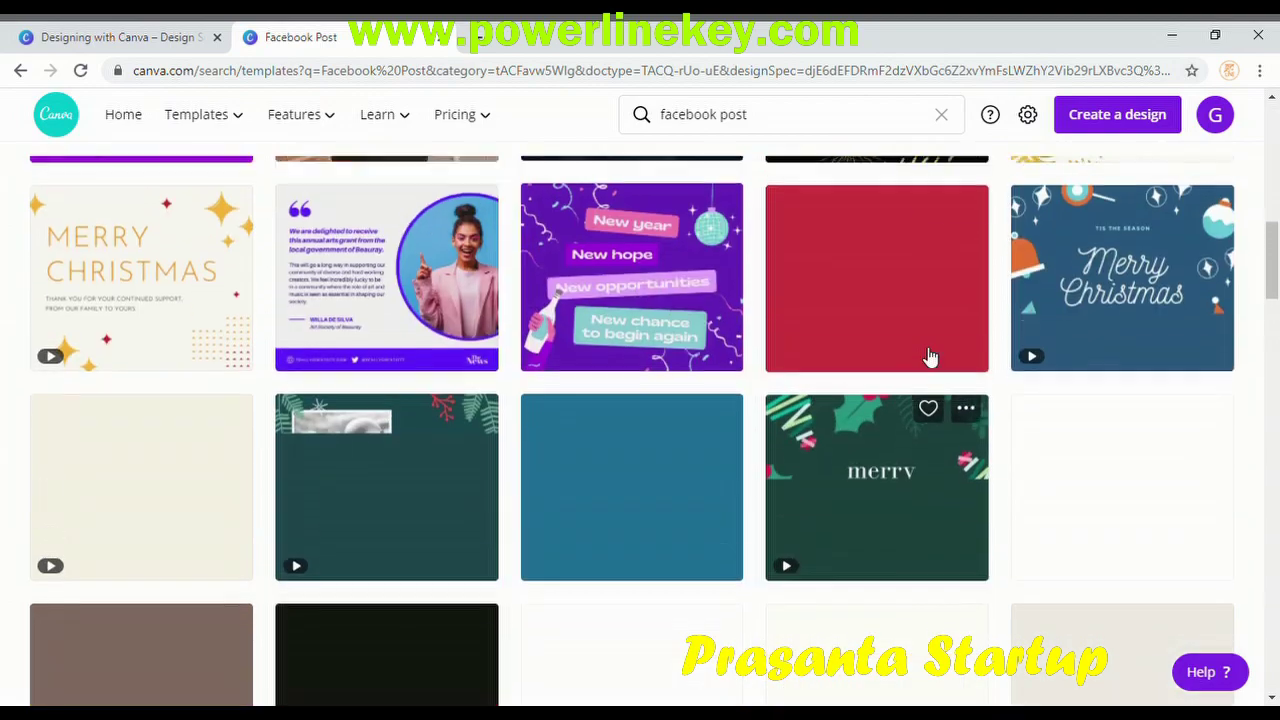
pyautogui.scroll(4, 943, 413)
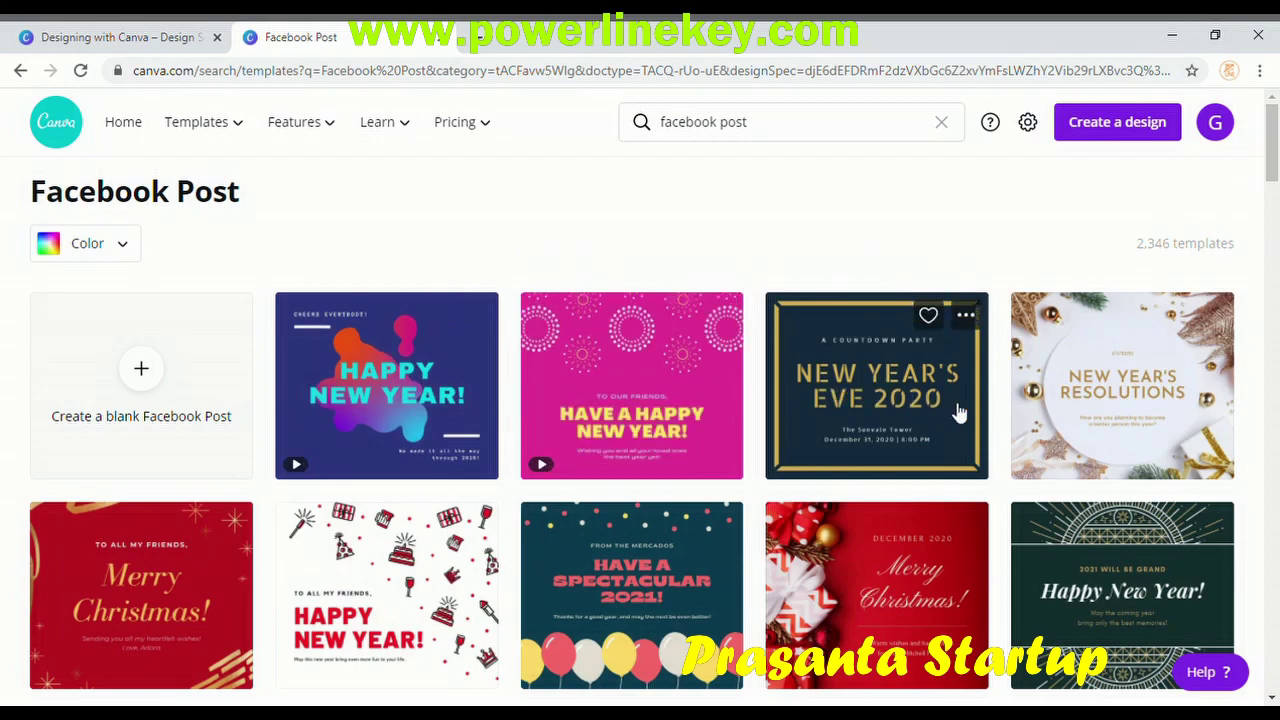
pyautogui.scroll(-3, 957, 414)
pyautogui.scroll(-10, 955, 414)
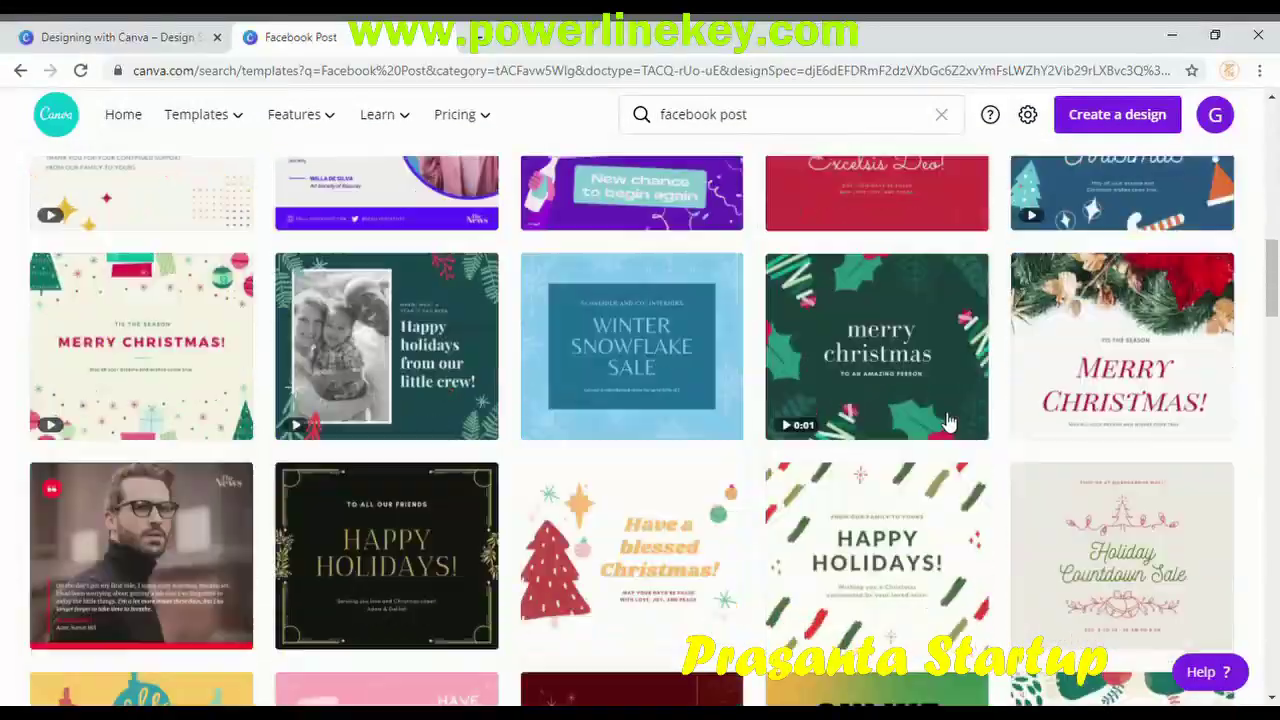
pyautogui.scroll(-3, 949, 422)
pyautogui.scroll(10, 949, 422)
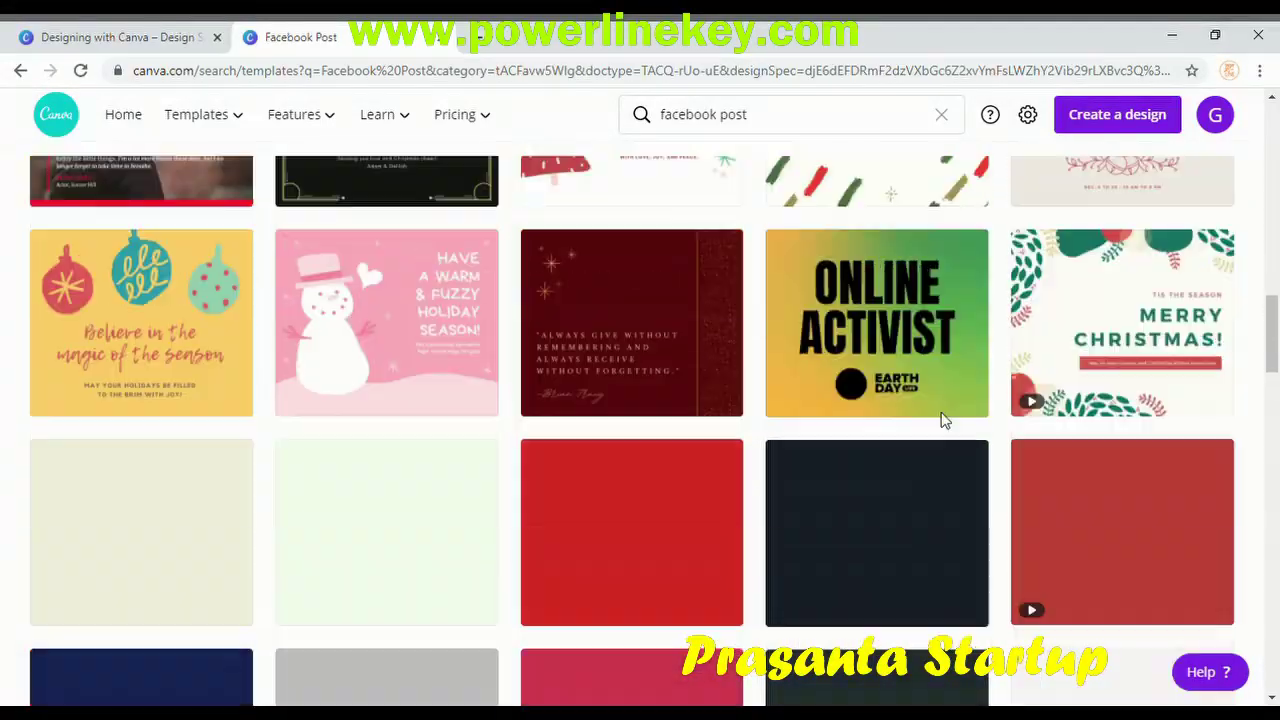
pyautogui.scroll(5, 949, 422)
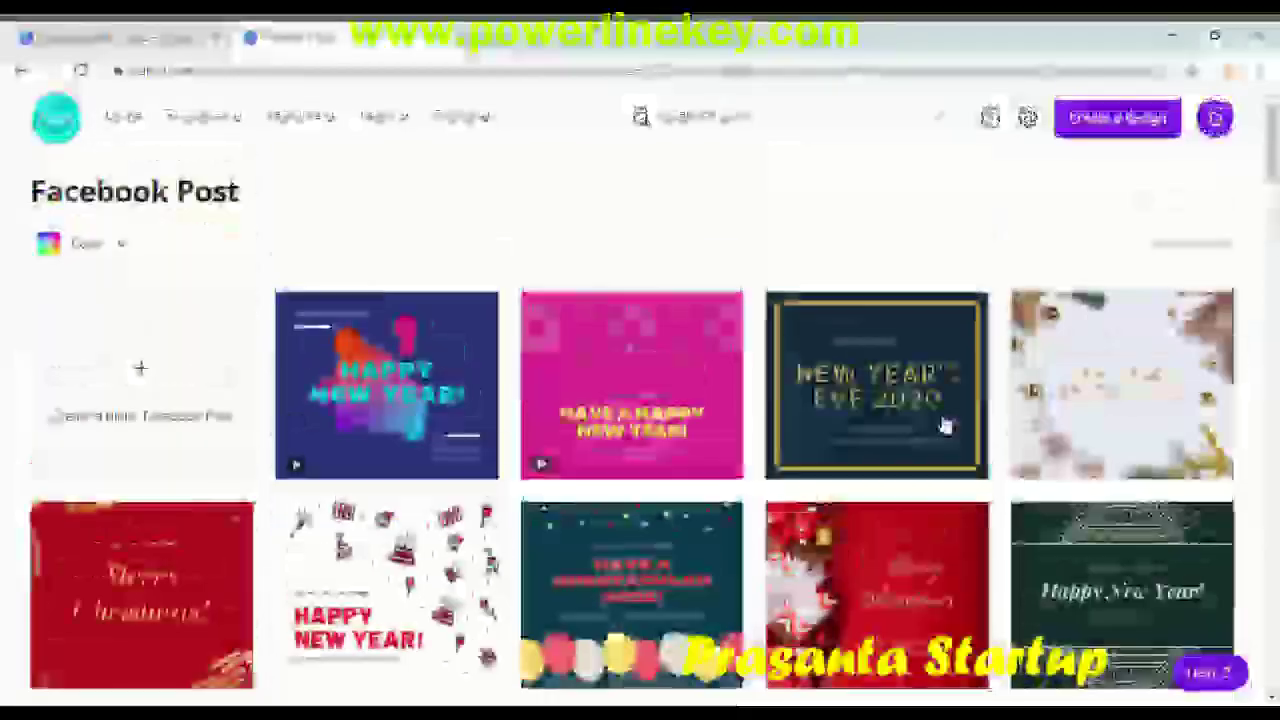
pyautogui.scroll(-3, 940, 421)
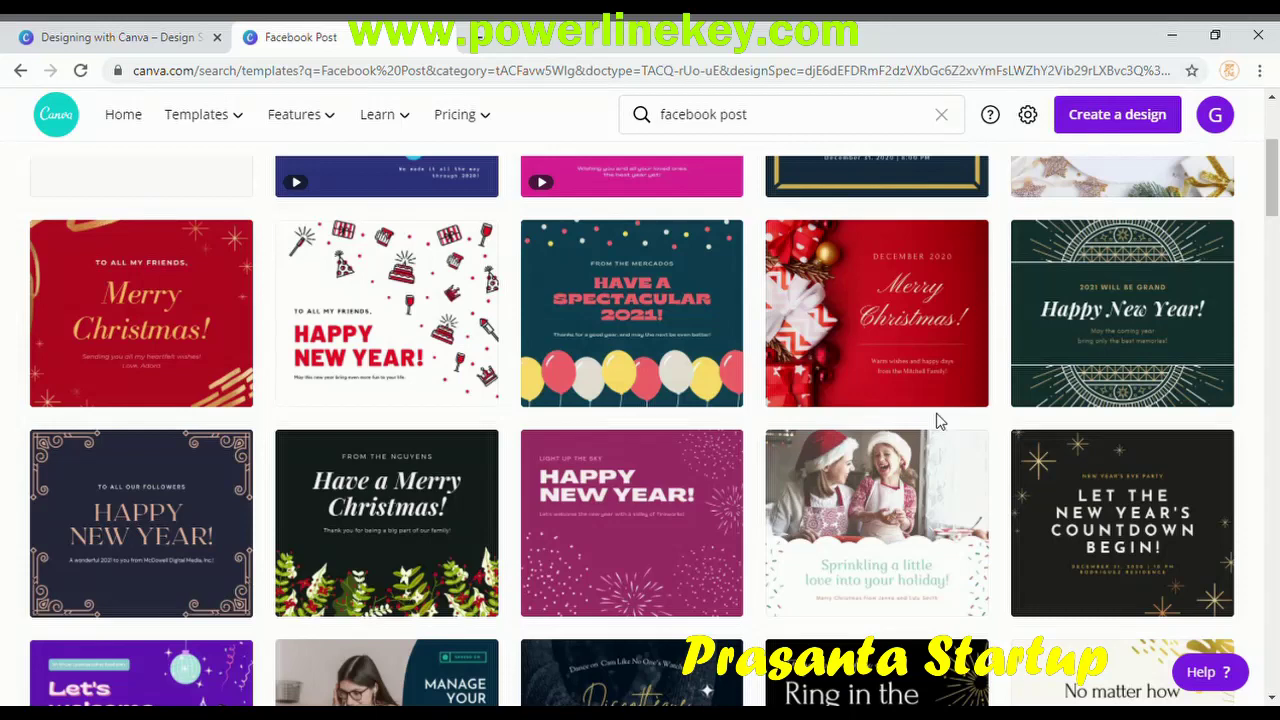
pyautogui.click(150, 537)
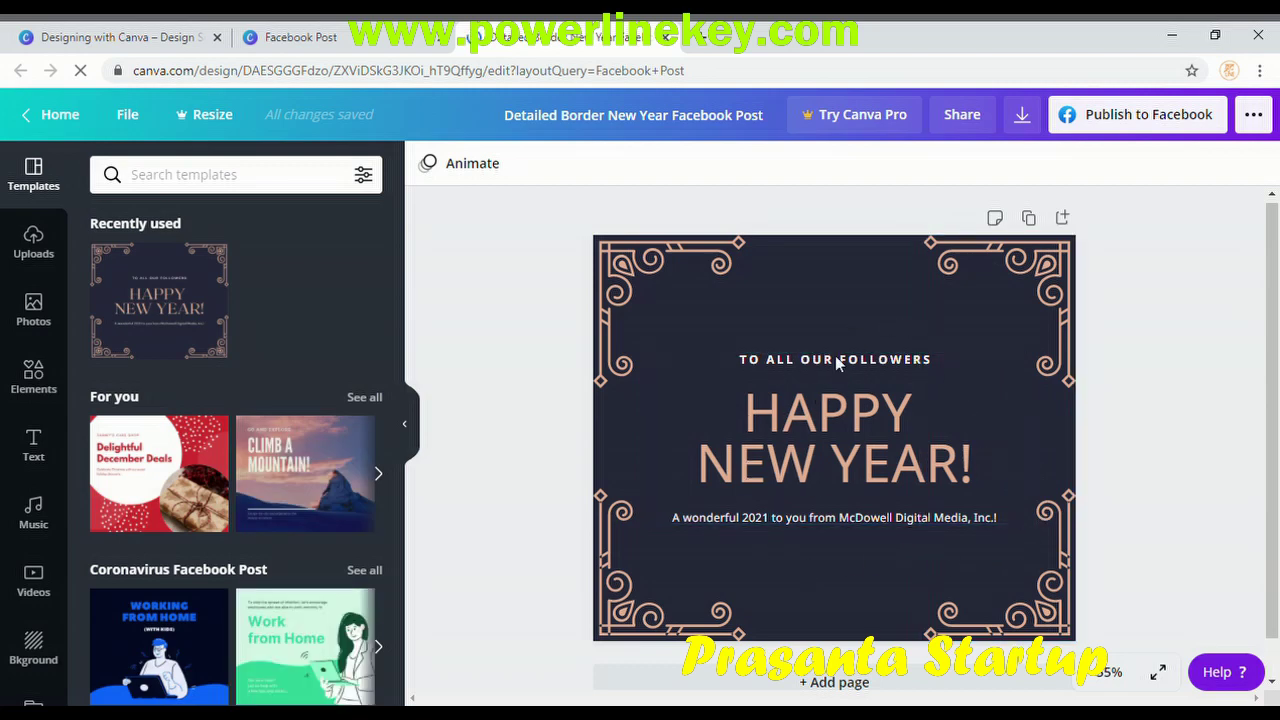
pyautogui.click(828, 453)
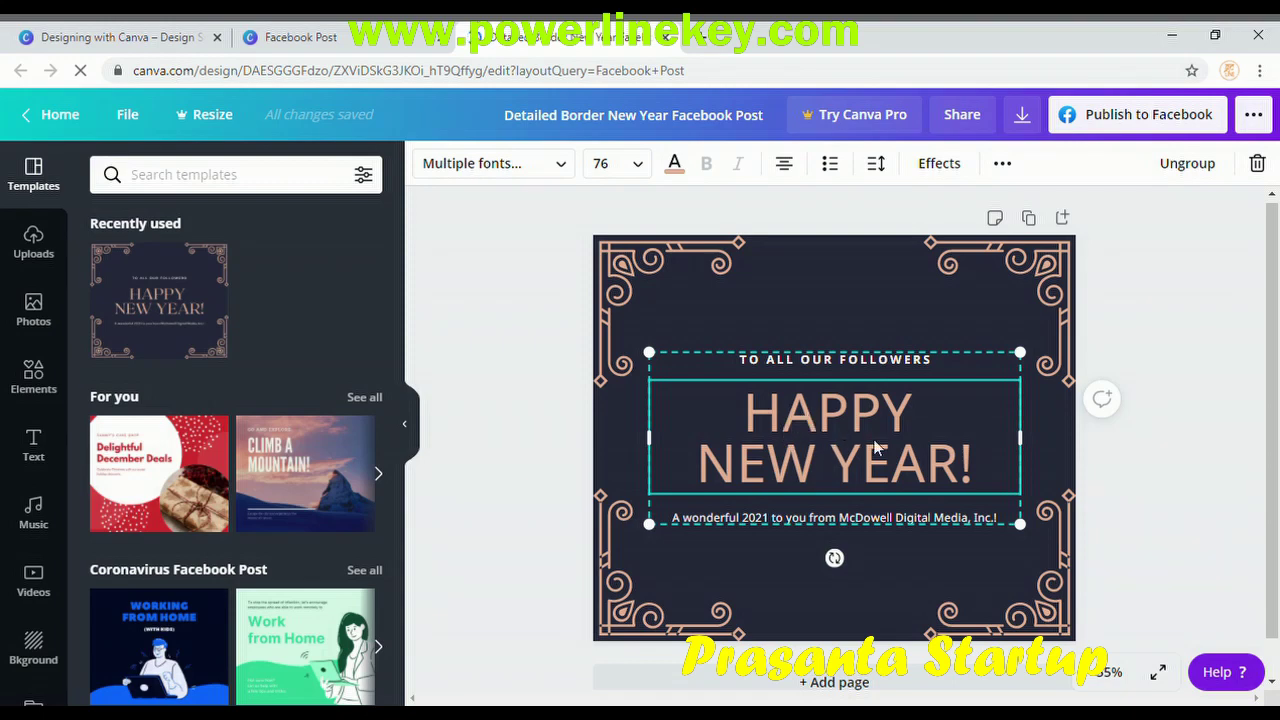
# Change the color of the whole "HAPPY NEW YEAR!" heading to the custom bright green #53E82E.
pyautogui.doubleClick(905, 462)
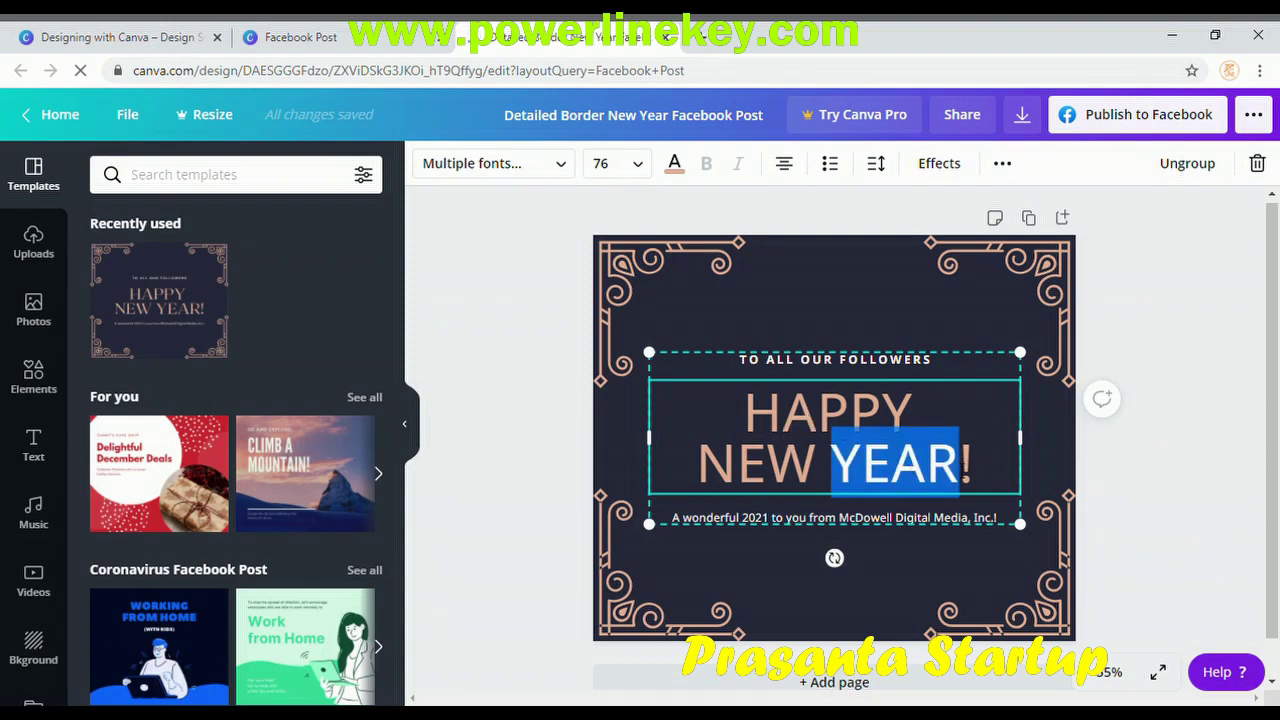
pyautogui.press('Right')
pyautogui.press('Right')
pyautogui.hotkey('ctrl', 'shift', 'Left')
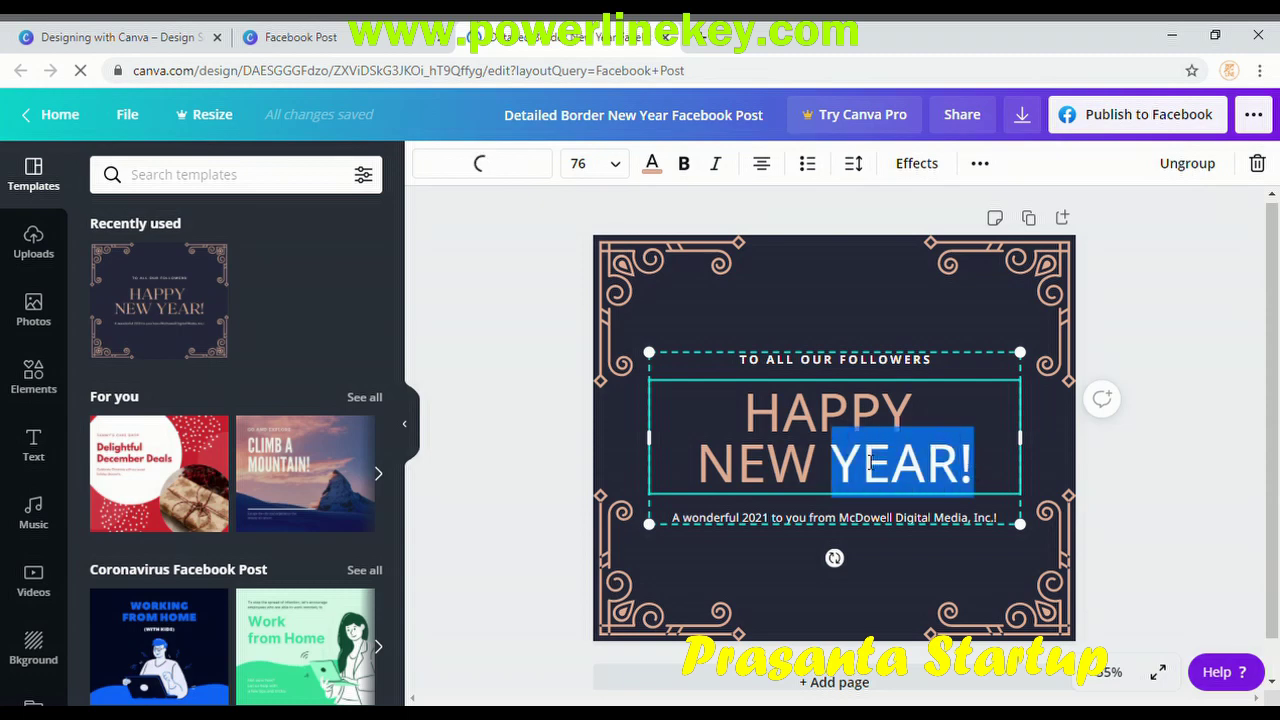
pyautogui.hotkey('ctrl', 'shift', 'Left')
pyautogui.hotkey('ctrl', 'shift', 'Left')
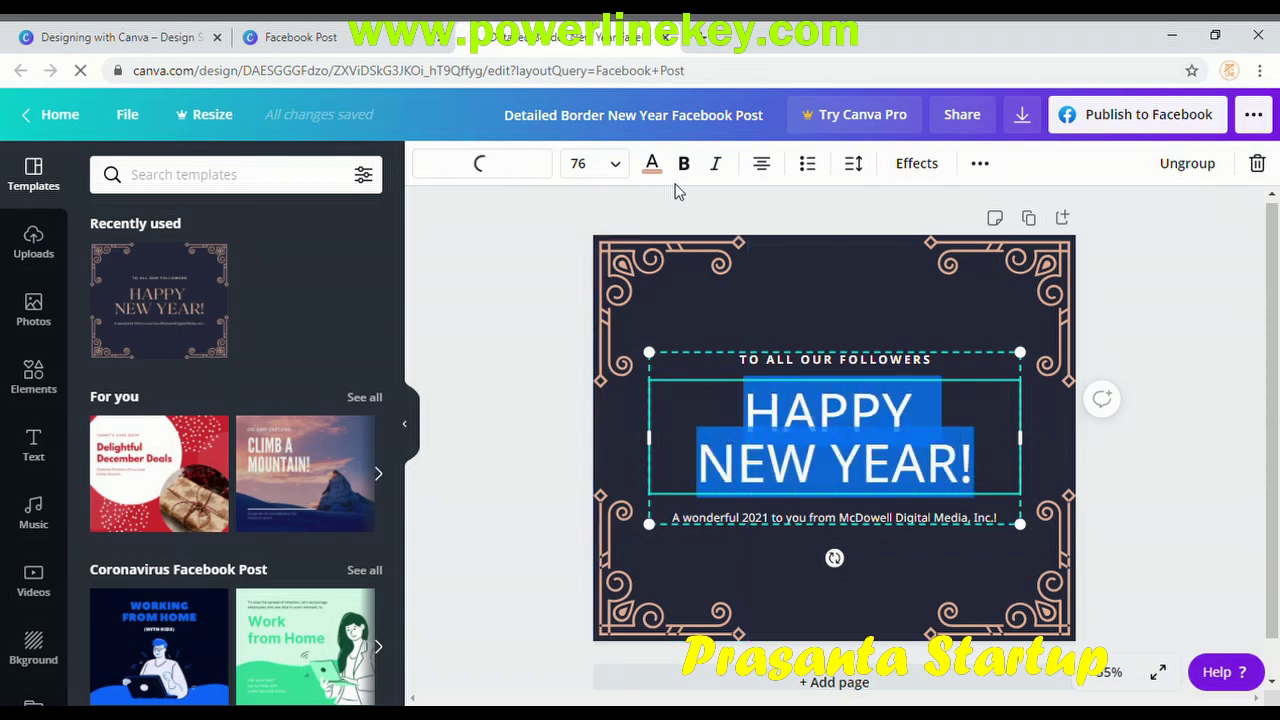
pyautogui.click(654, 168)
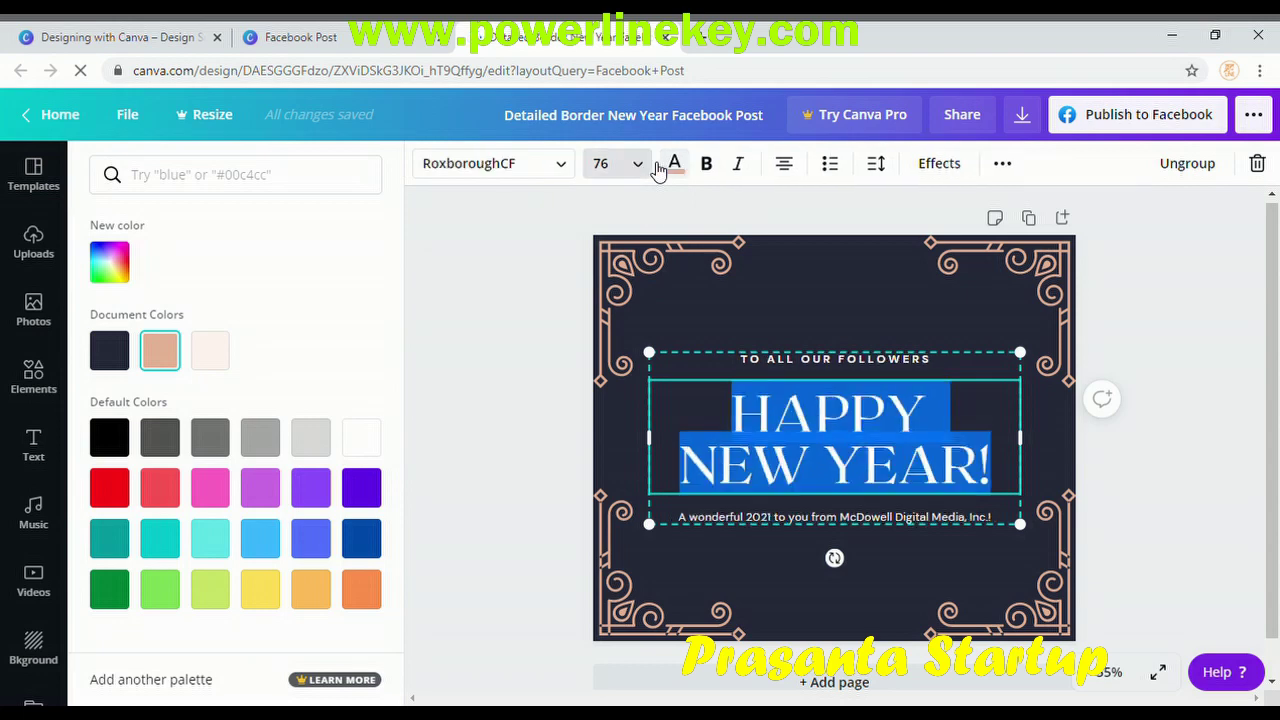
pyautogui.click(121, 281)
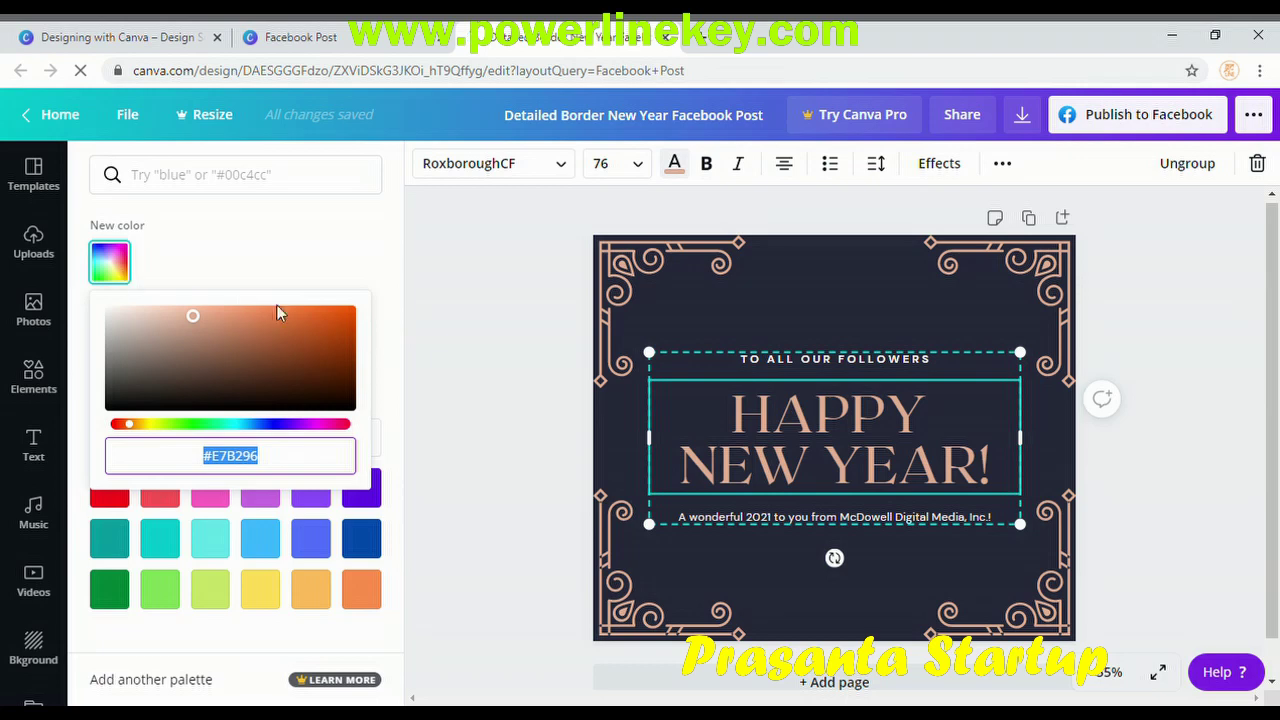
pyautogui.click(191, 425)
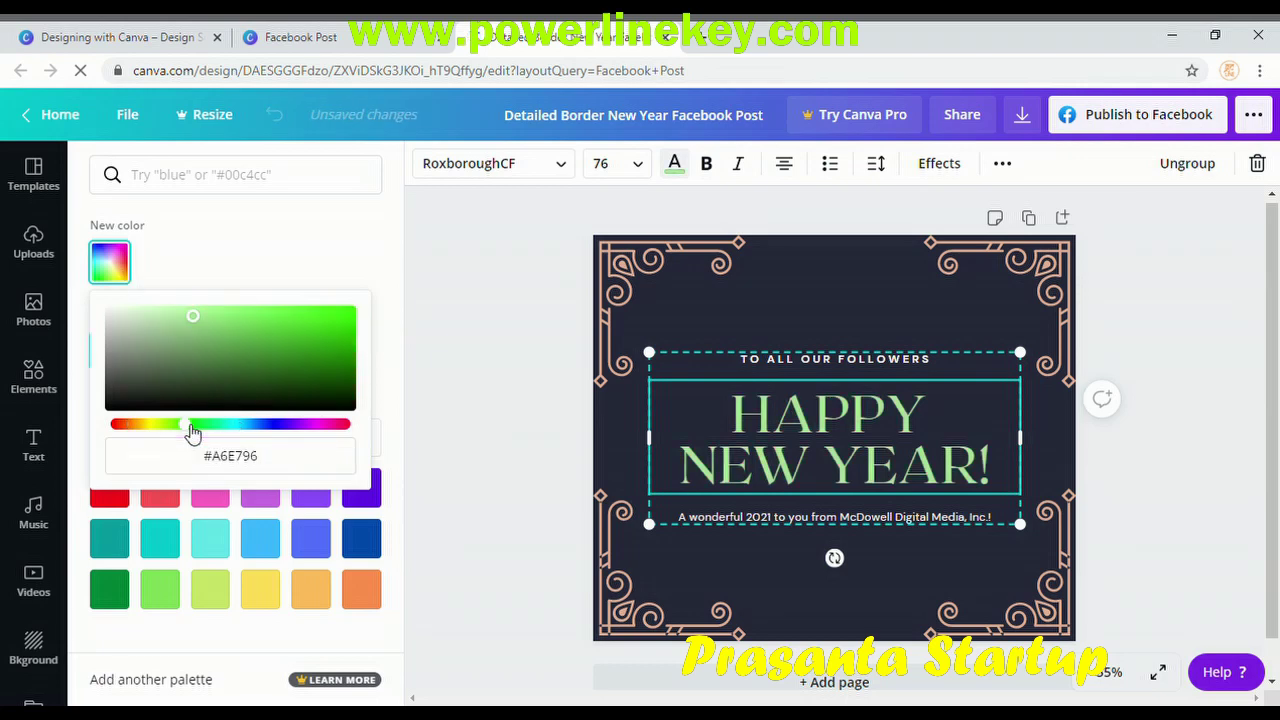
pyautogui.click(332, 316)
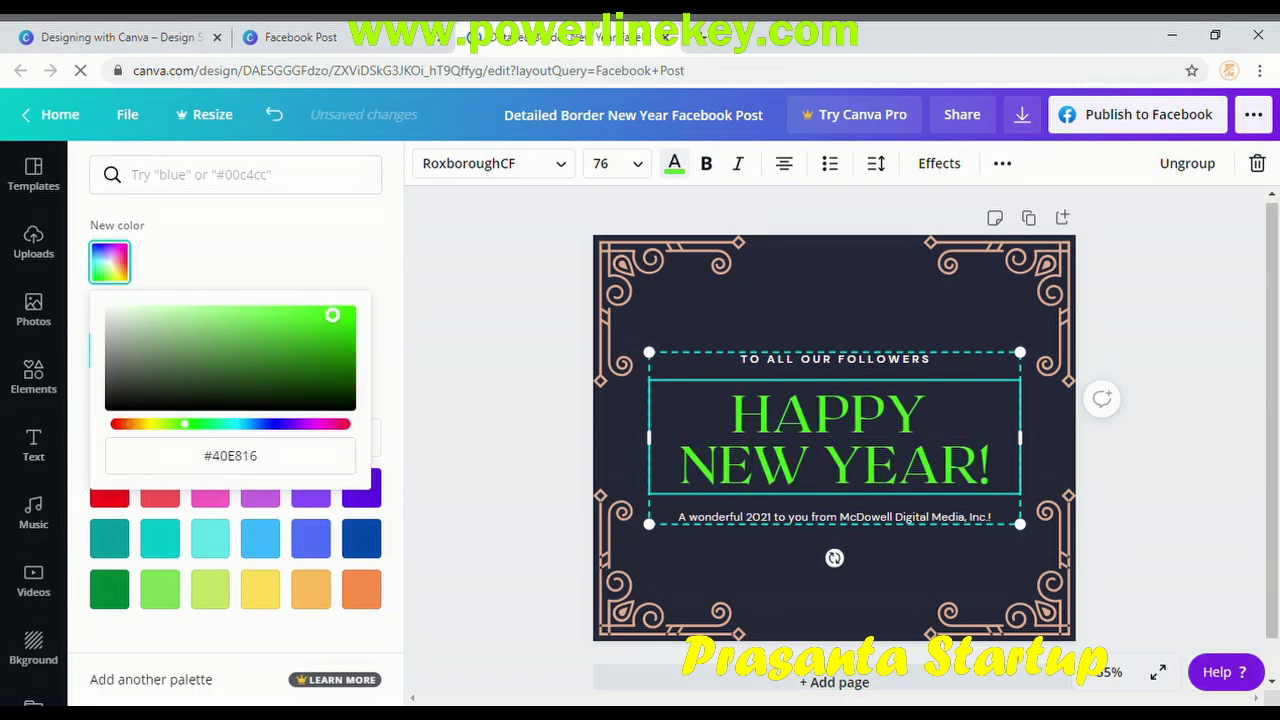
pyautogui.click(306, 316)
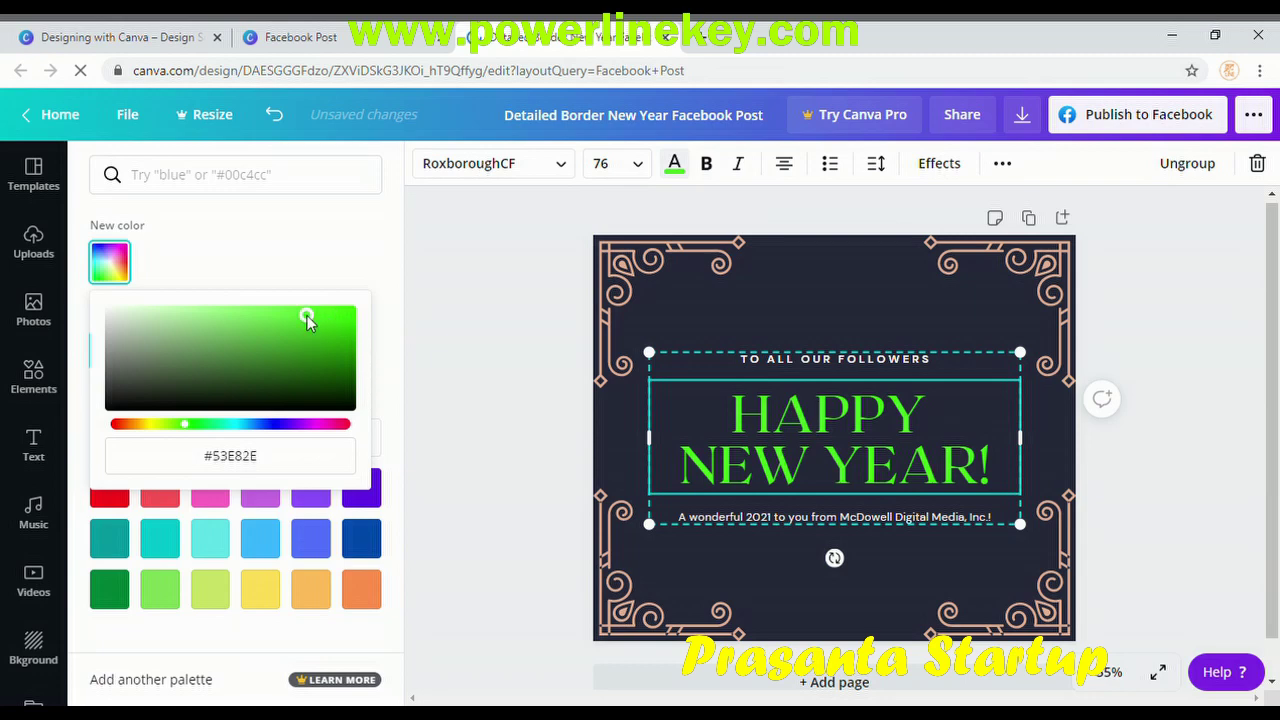
pyautogui.click(990, 459)
# Set the font of the full "HAPPY NEW YEAR!" heading to Libre Franklin Black.
pyautogui.click(985, 464)
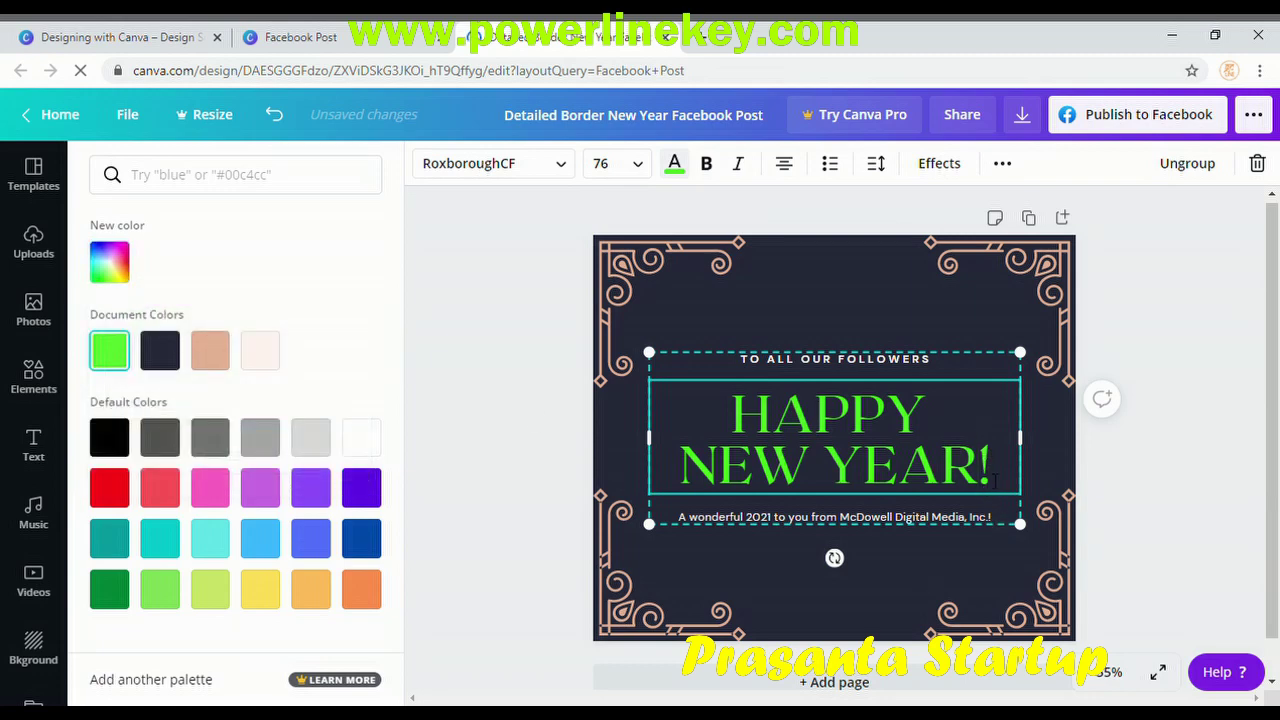
pyautogui.moveTo(995, 478); pyautogui.dragTo(690, 416)
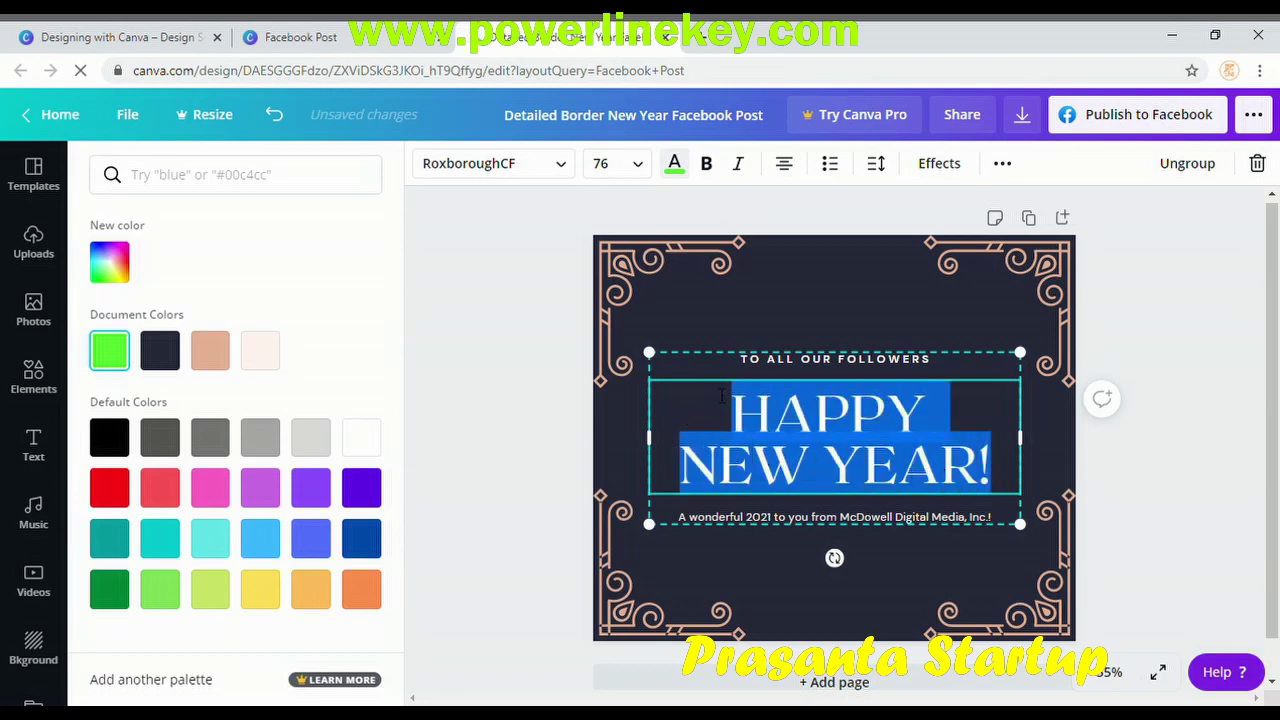
pyautogui.click(563, 166)
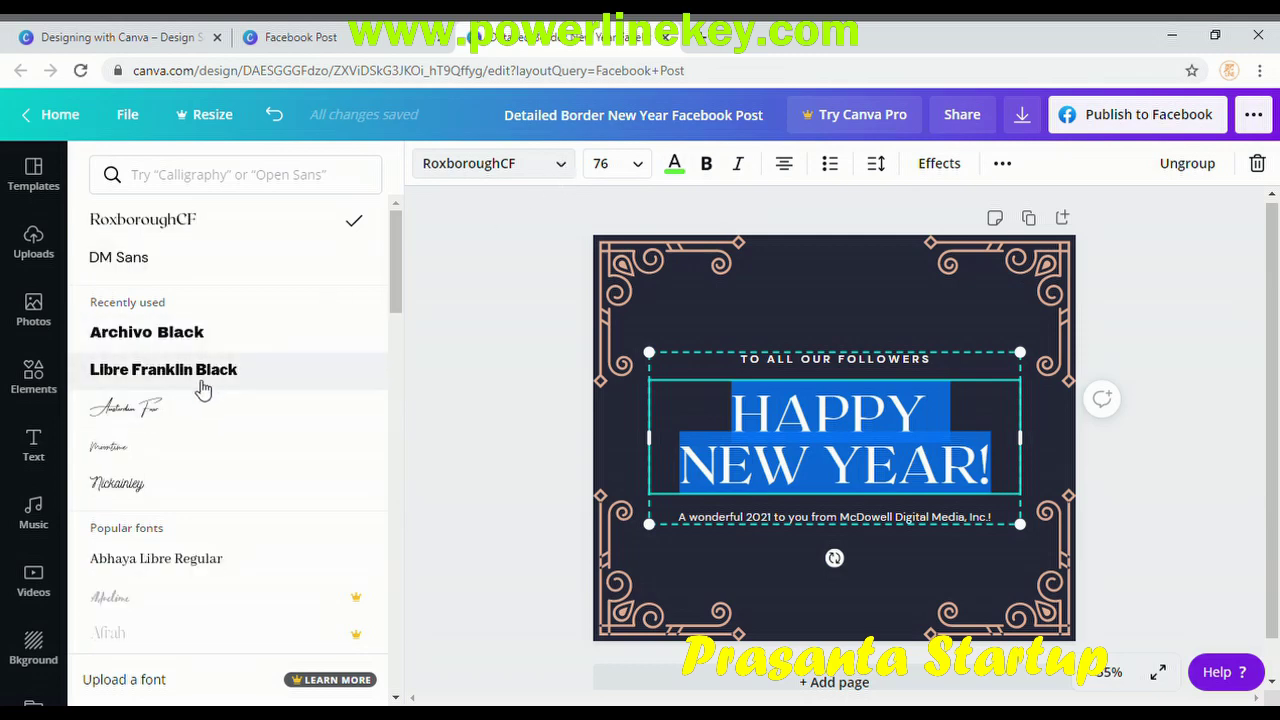
pyautogui.click(220, 378)
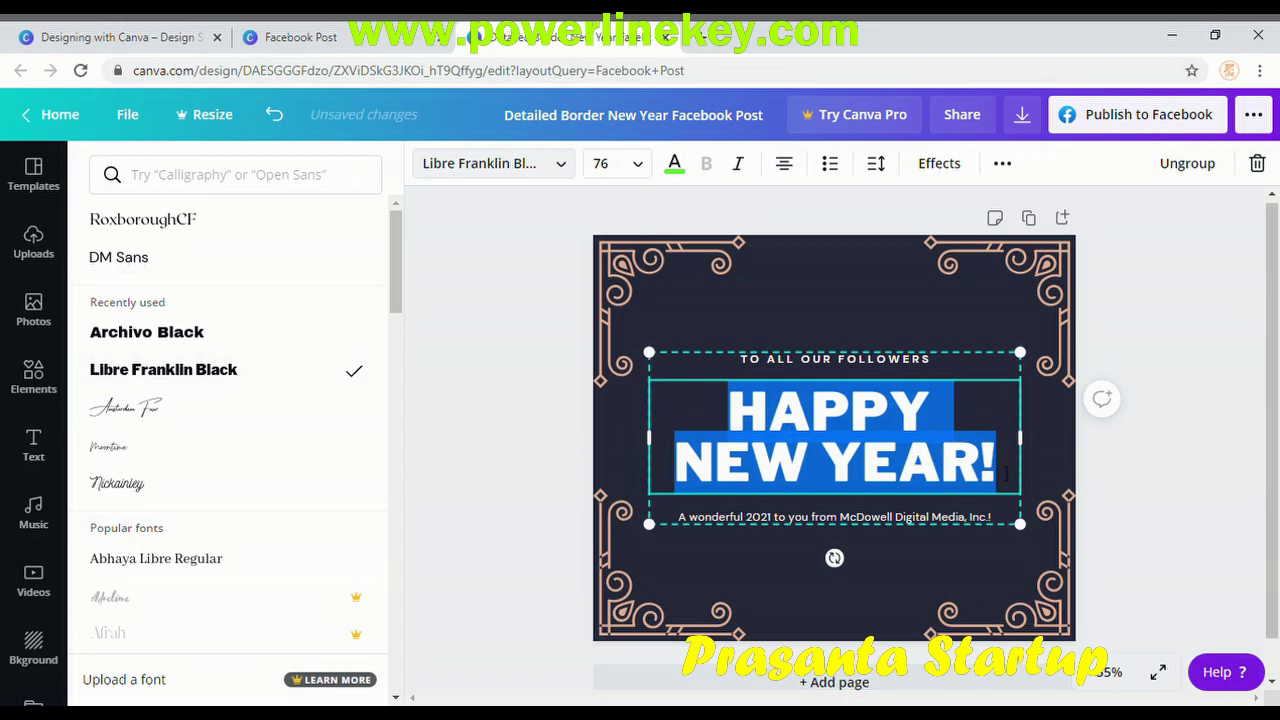
pyautogui.moveTo(1006, 473); pyautogui.dragTo(730, 412)
# Replace the wording of the small line above the heading so it reads "TO ALLOF MY FRIENDS AND FAMILY".
pyautogui.click(908, 367)
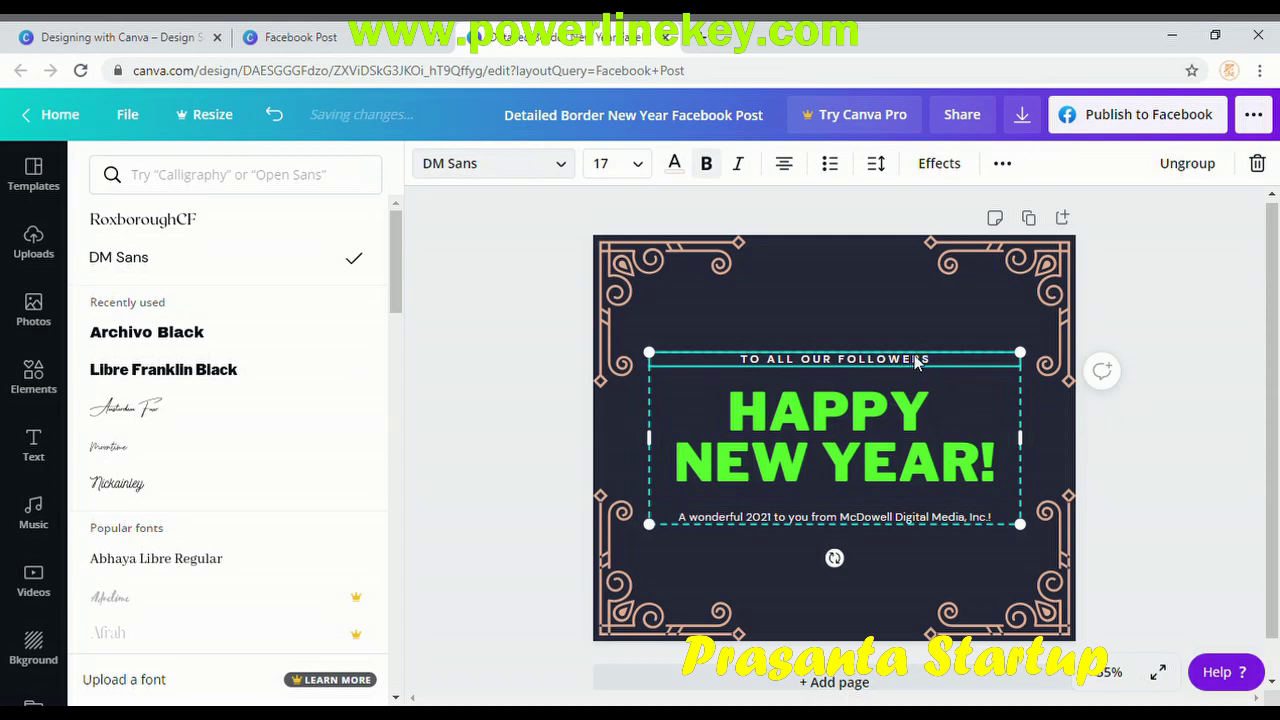
pyautogui.doubleClick(918, 366)
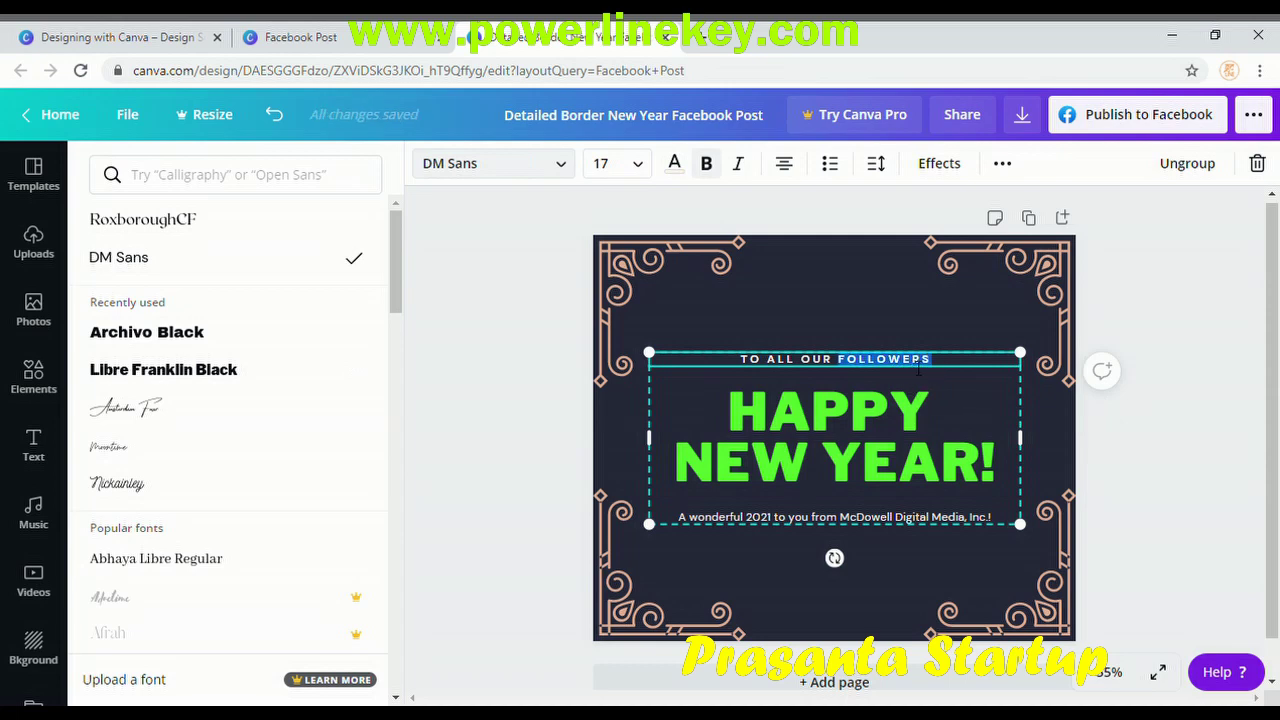
pyautogui.click(942, 368)
pyautogui.doubleClick(928, 361)
pyautogui.moveTo(862, 363); pyautogui.dragTo(748, 370)
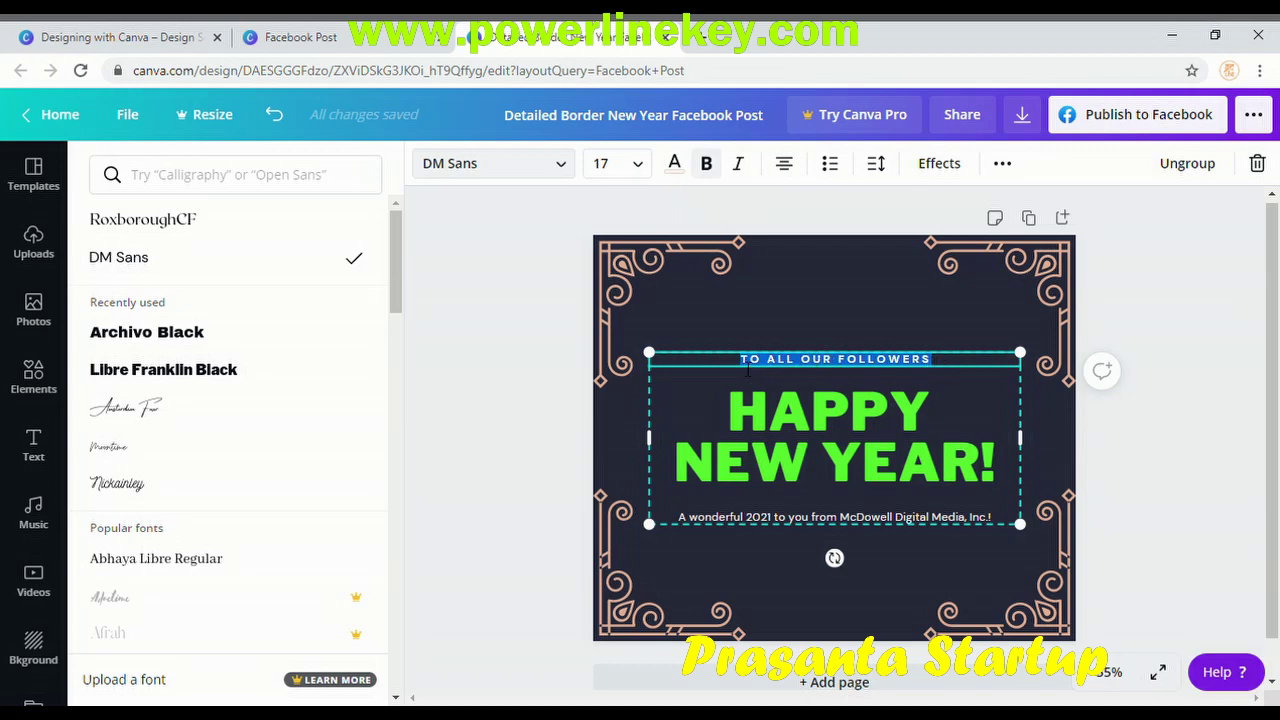
pyautogui.click(941, 364)
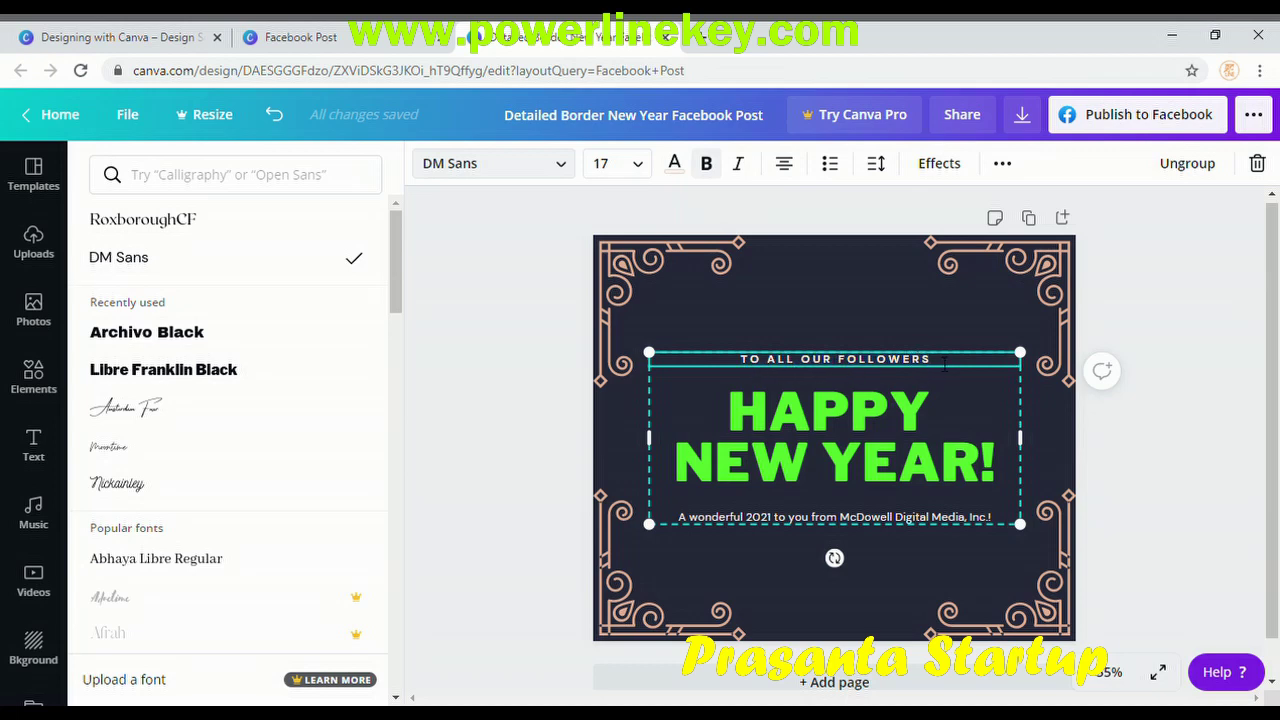
pyautogui.press('BackSpace')
pyautogui.press('BackSpace')
pyautogui.press('BackSpace')
pyautogui.press('BackSpace')
pyautogui.press('BackSpace')
pyautogui.press('BackSpace')
pyautogui.press('BackSpace')
pyautogui.press('BackSpace')
pyautogui.press('BackSpace')
pyautogui.press('BackSpace')
pyautogui.press('BackSpace')
pyautogui.press('BackSpace')
pyautogui.press('BackSpace')
pyautogui.press('BackSpace')
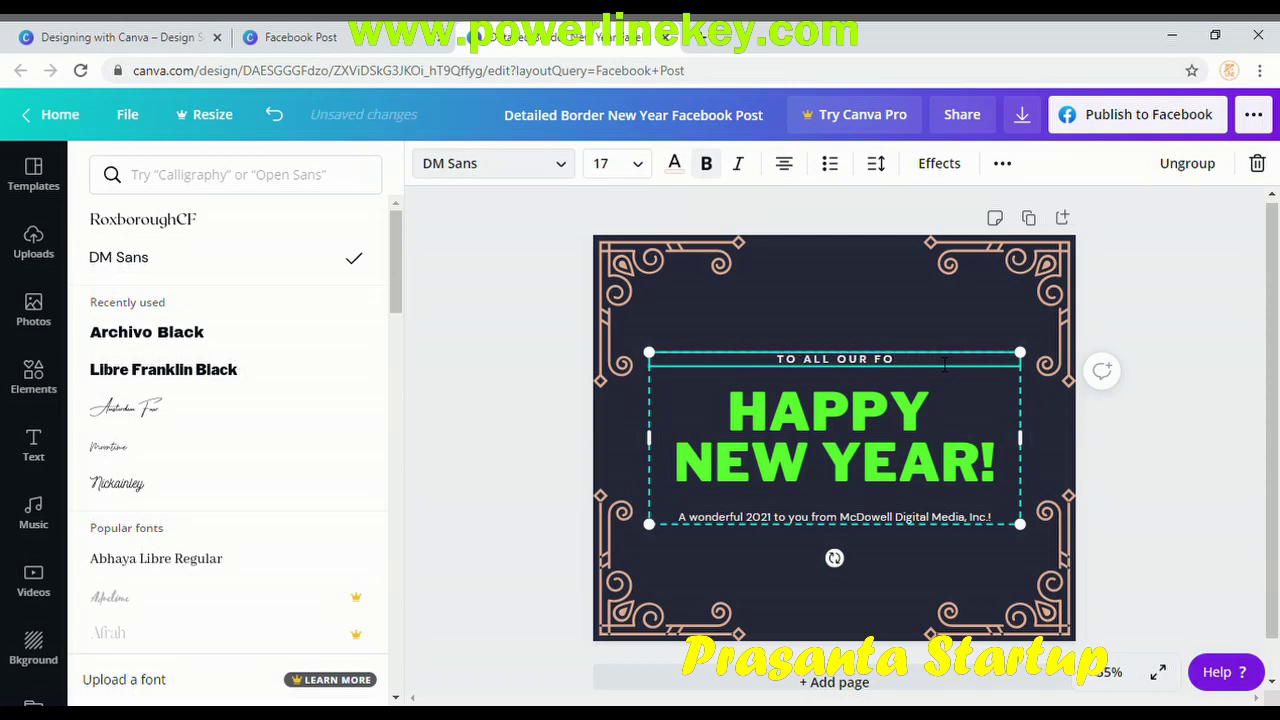
pyautogui.press('BackSpace')
pyautogui.press('BackSpace')
pyautogui.press('BackSpace')
pyautogui.write('ALL')
pyautogui.write('F MY FRI')
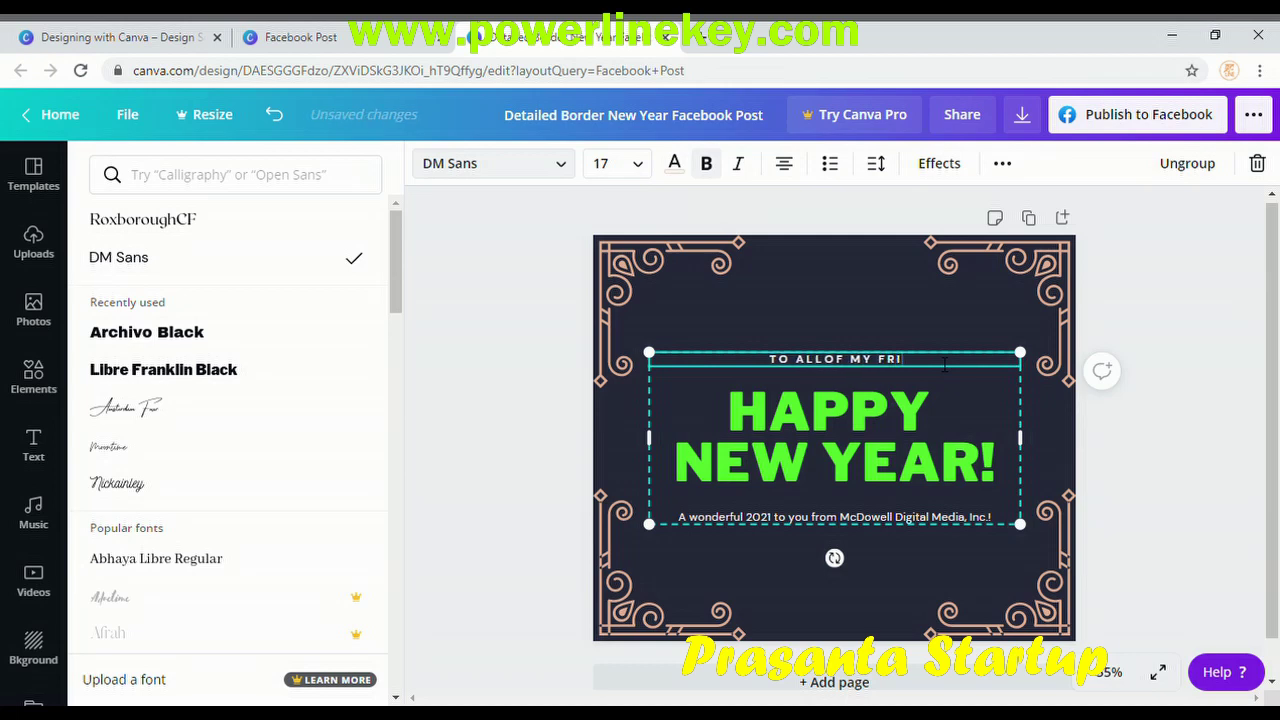
pyautogui.write('ENDS')
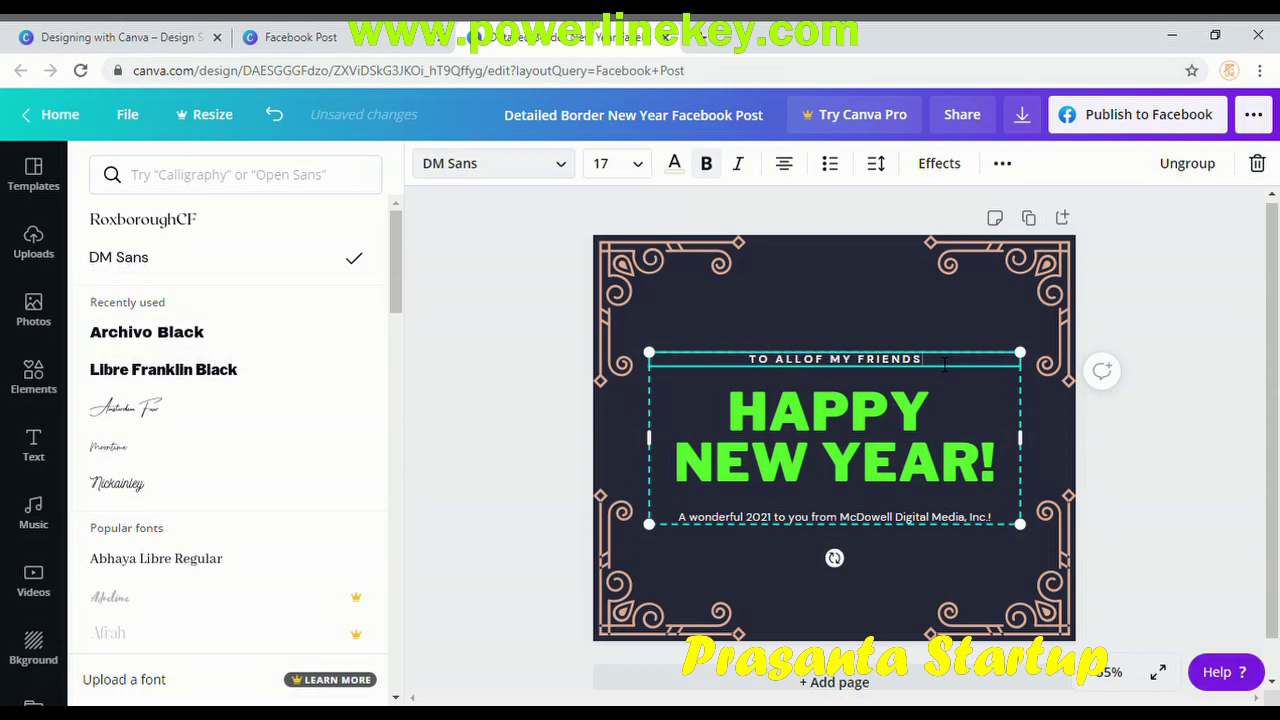
pyautogui.write(' AND ')
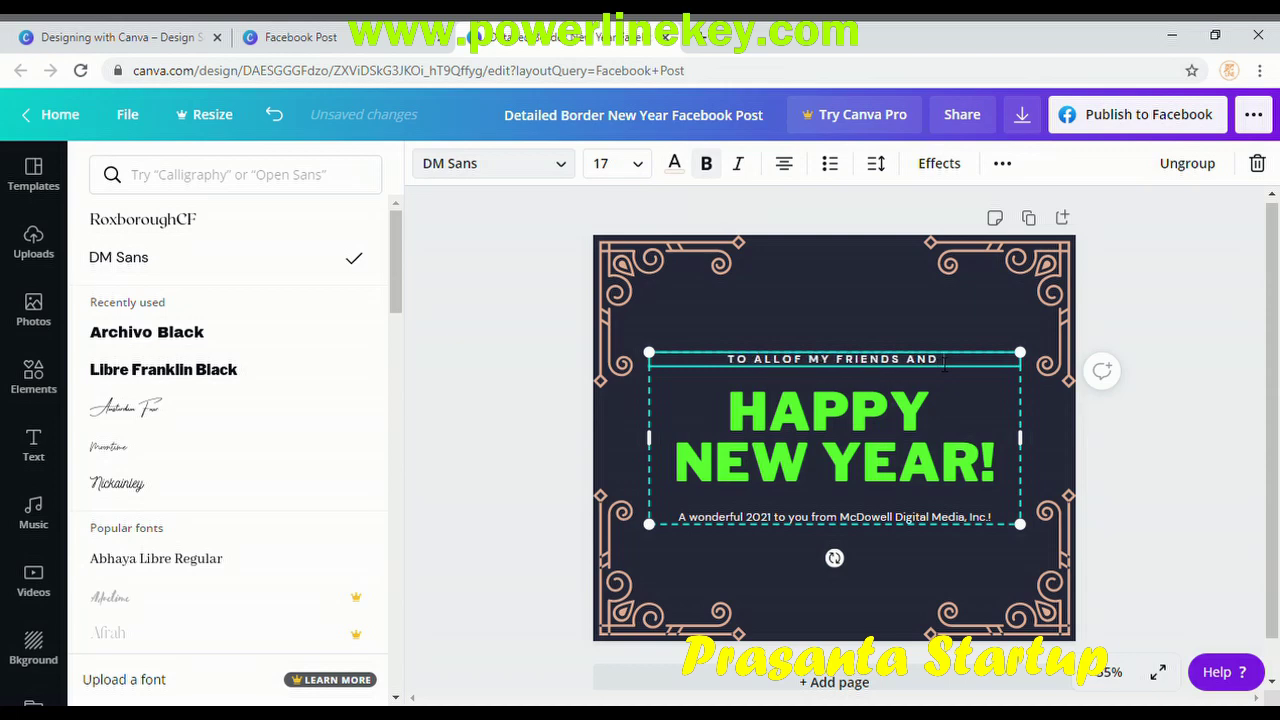
pyautogui.write('FAM')
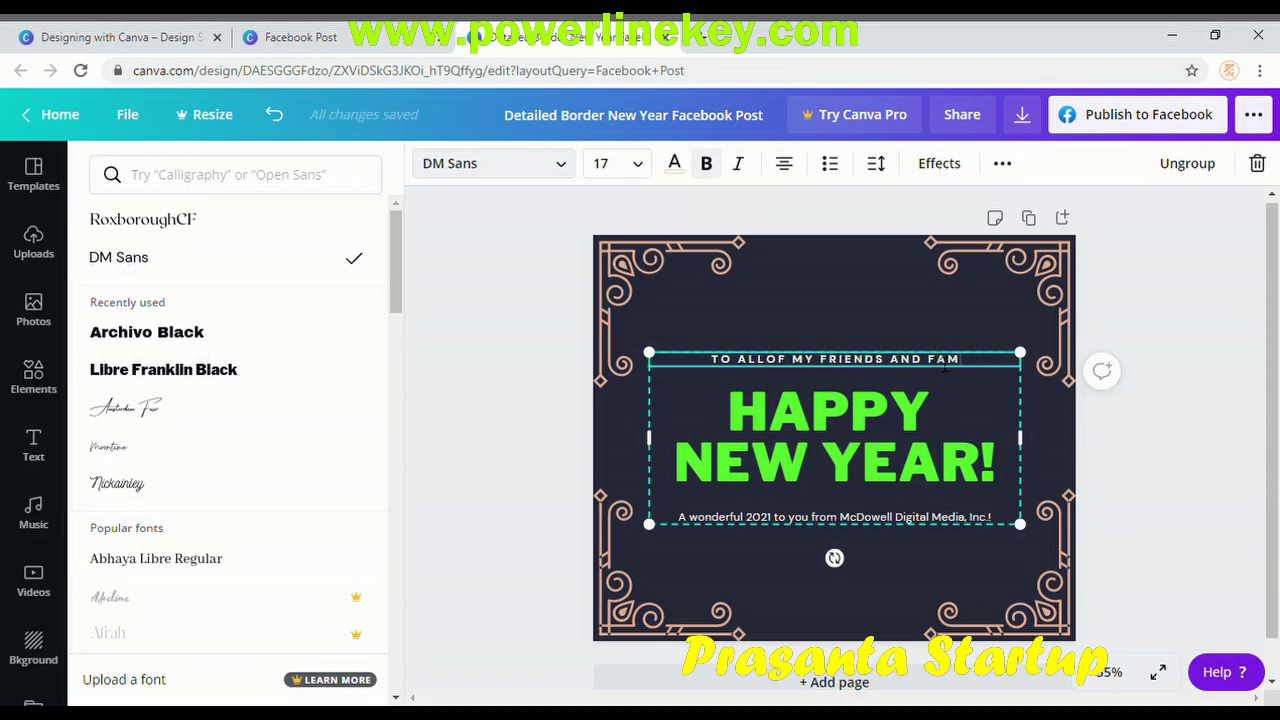
pyautogui.write('IL')
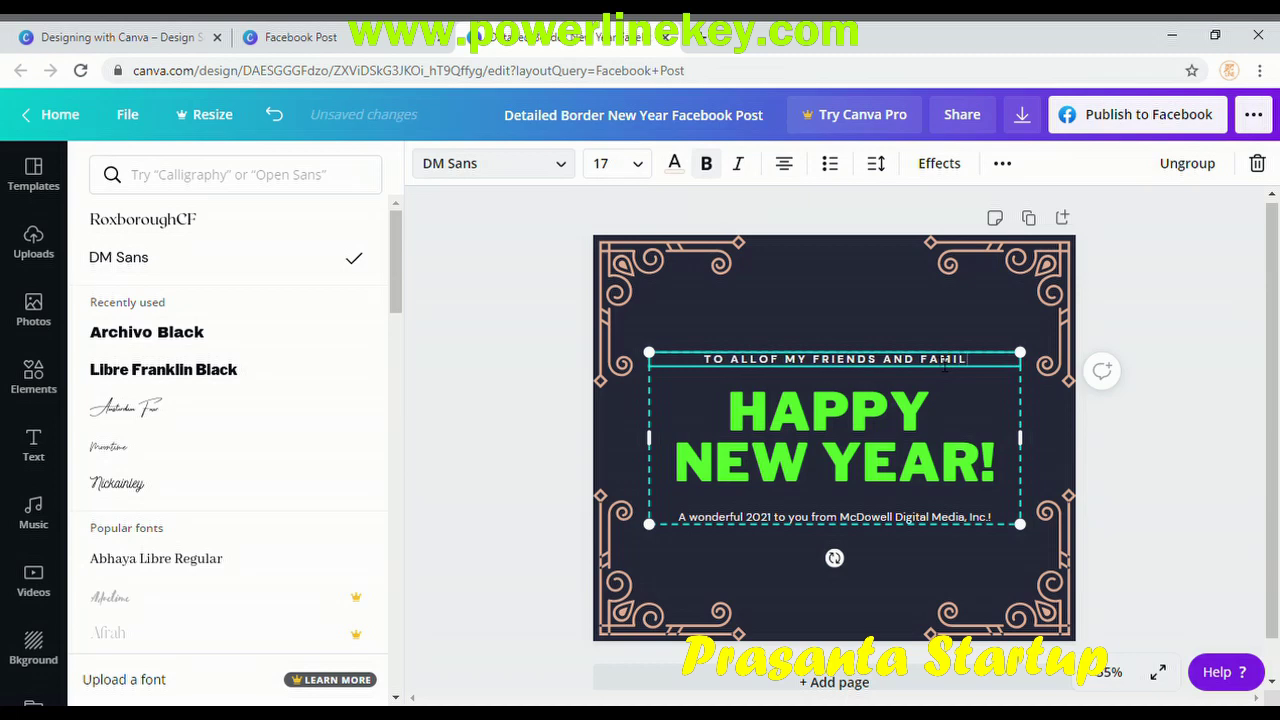
pyautogui.write('Y')
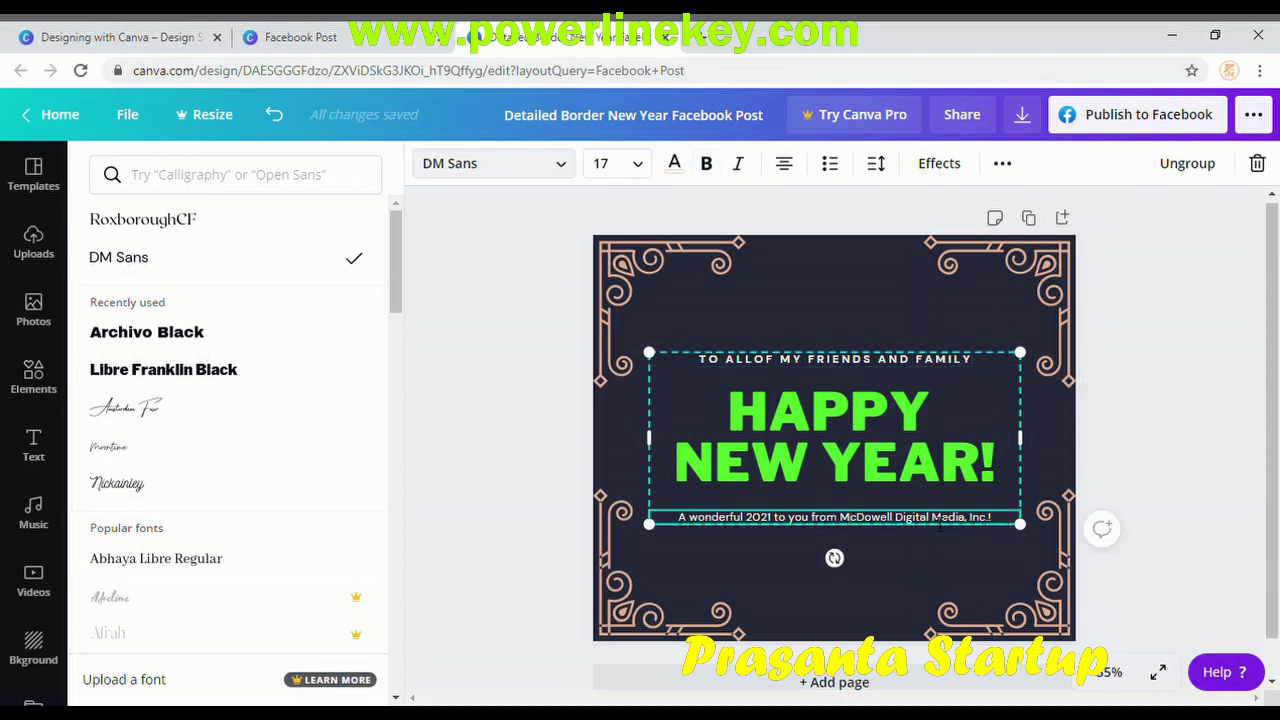
# Delete all the text of the small "A wonderful 2021 to you" line below the heading.
pyautogui.doubleClick(1004, 526)
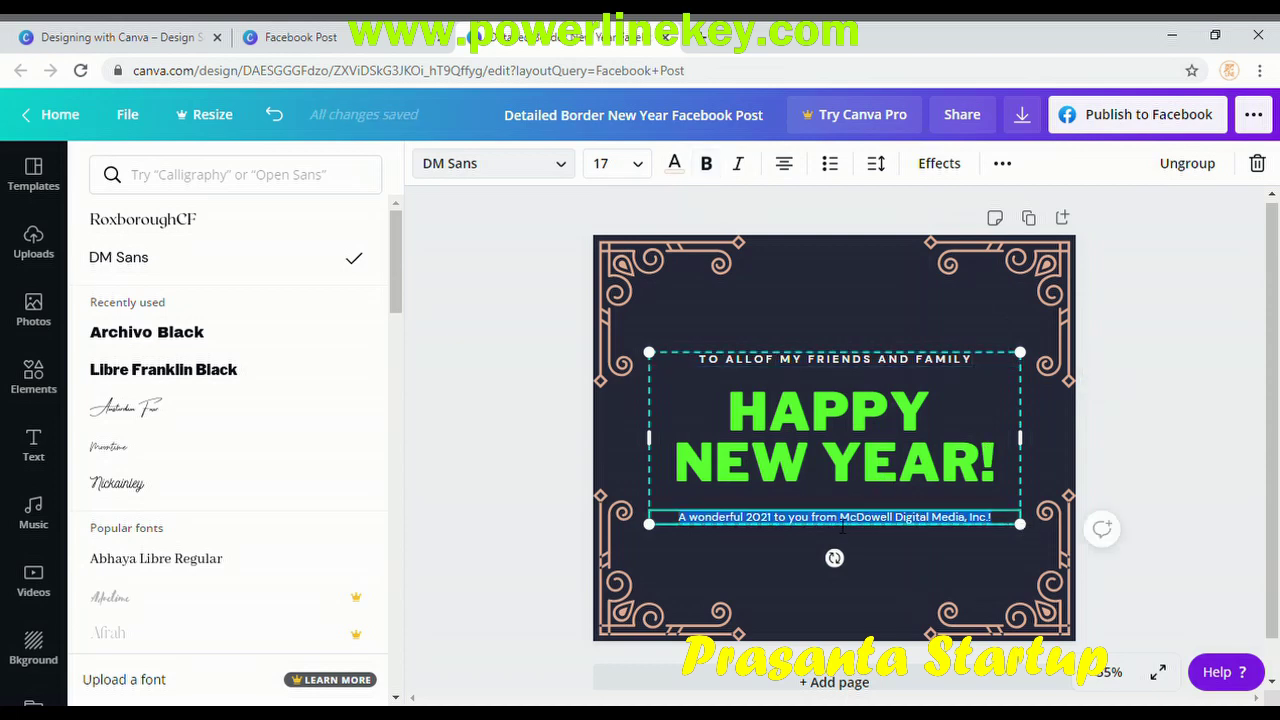
pyautogui.press('BackSpace')
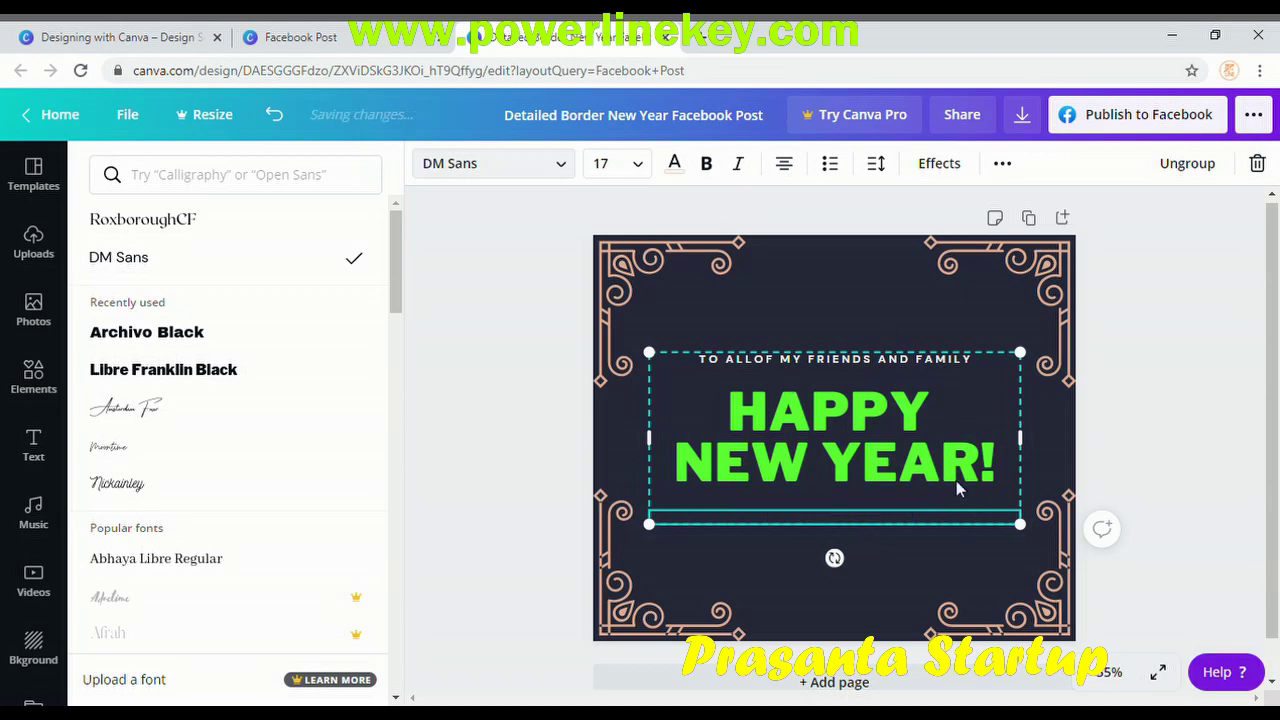
pyautogui.click(888, 578)
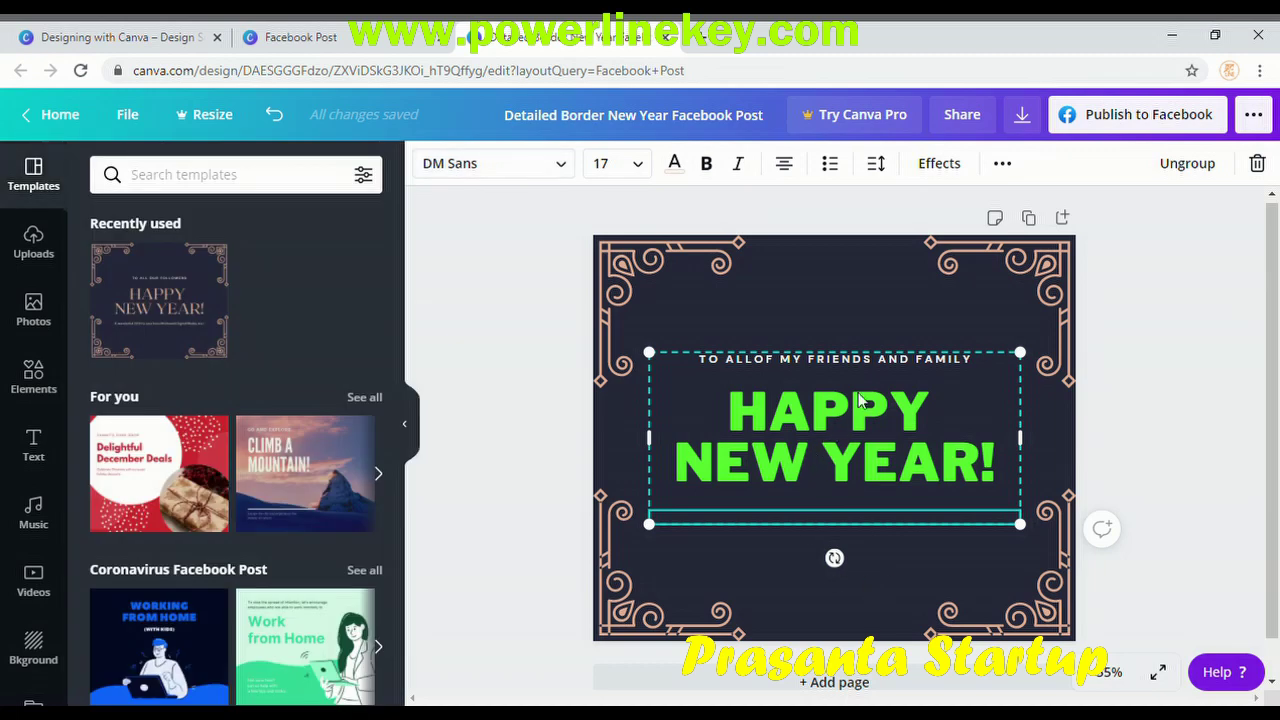
pyautogui.click(884, 291)
# Recolor the small line above the heading with the bright green from the document colors.
pyautogui.click(857, 440)
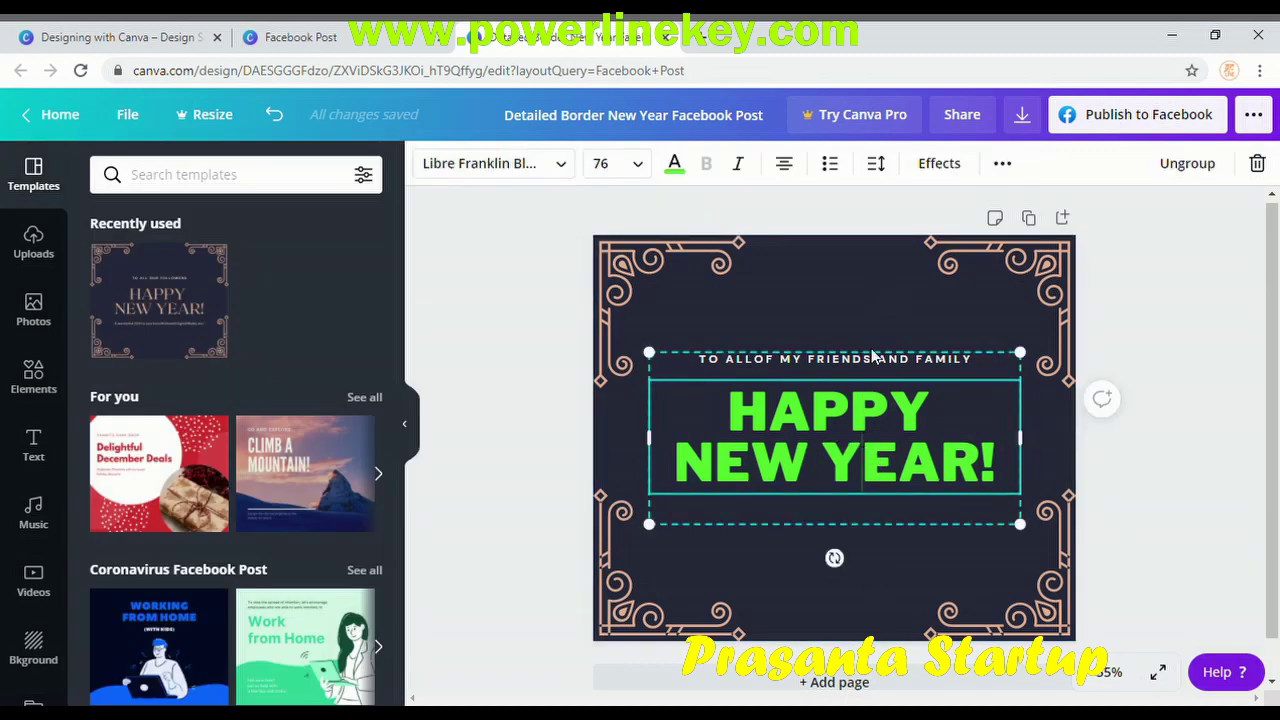
pyautogui.click(876, 358)
pyautogui.doubleClick(976, 362)
pyautogui.tripleClick(978, 367)
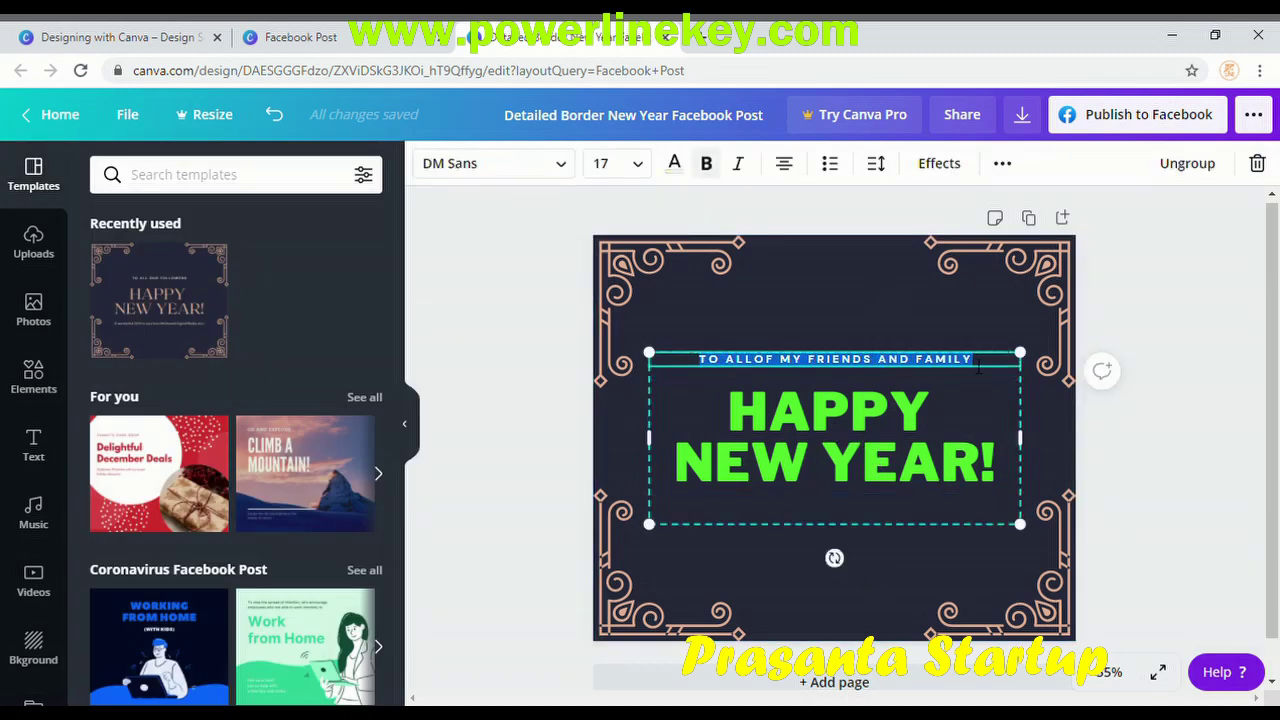
pyautogui.click(674, 165)
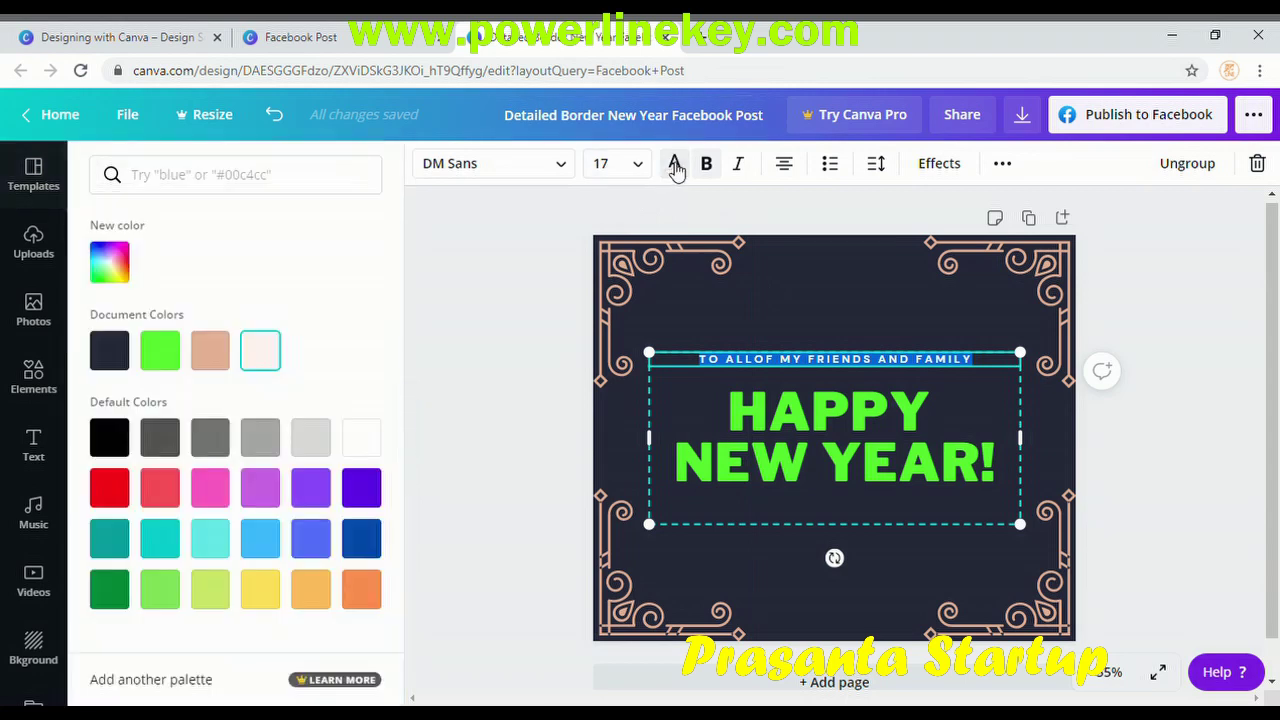
pyautogui.click(160, 350)
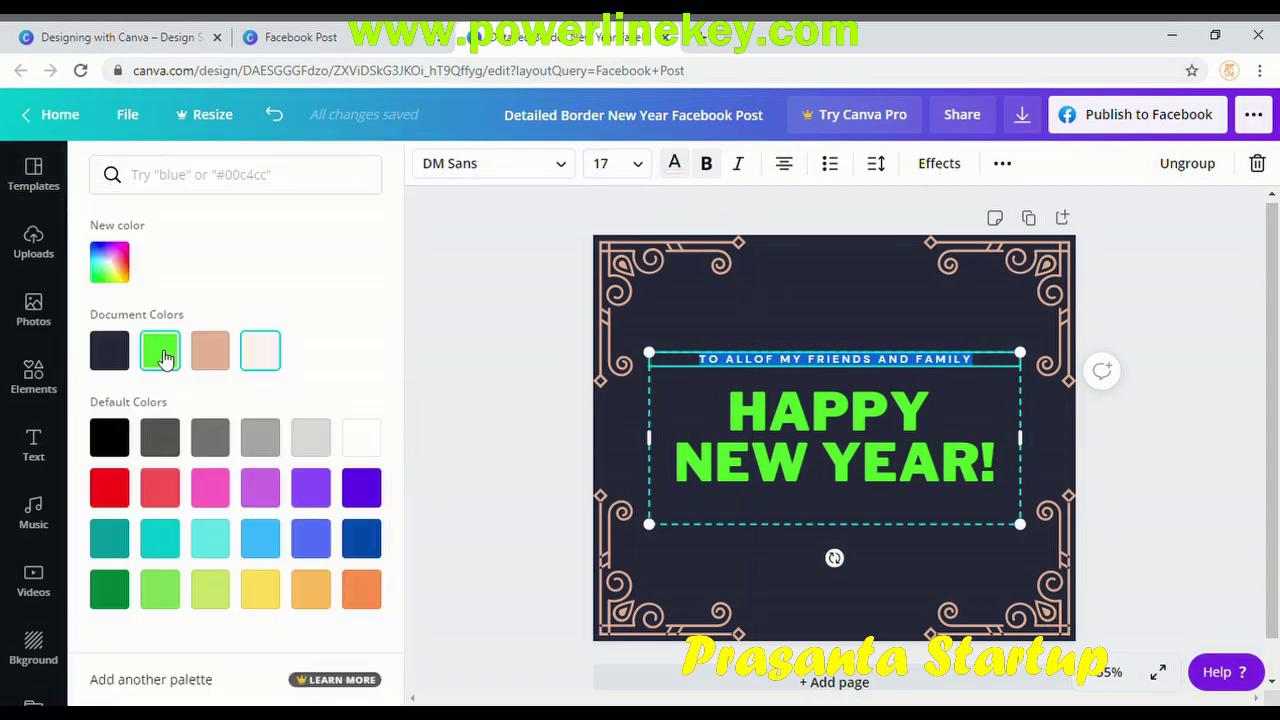
pyautogui.click(991, 364)
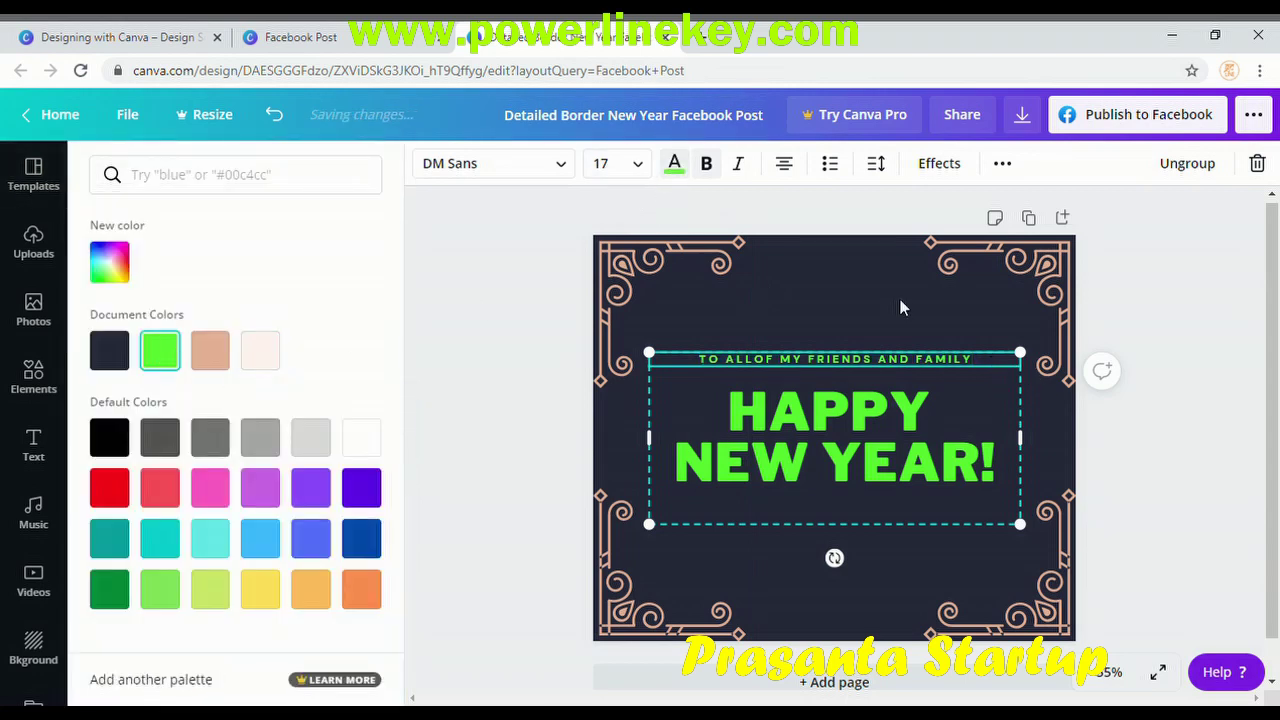
pyautogui.press('Escape')
# Recolor both halves of the ornamental corner border with the bright green from the document colors.
pyautogui.click(1033, 263)
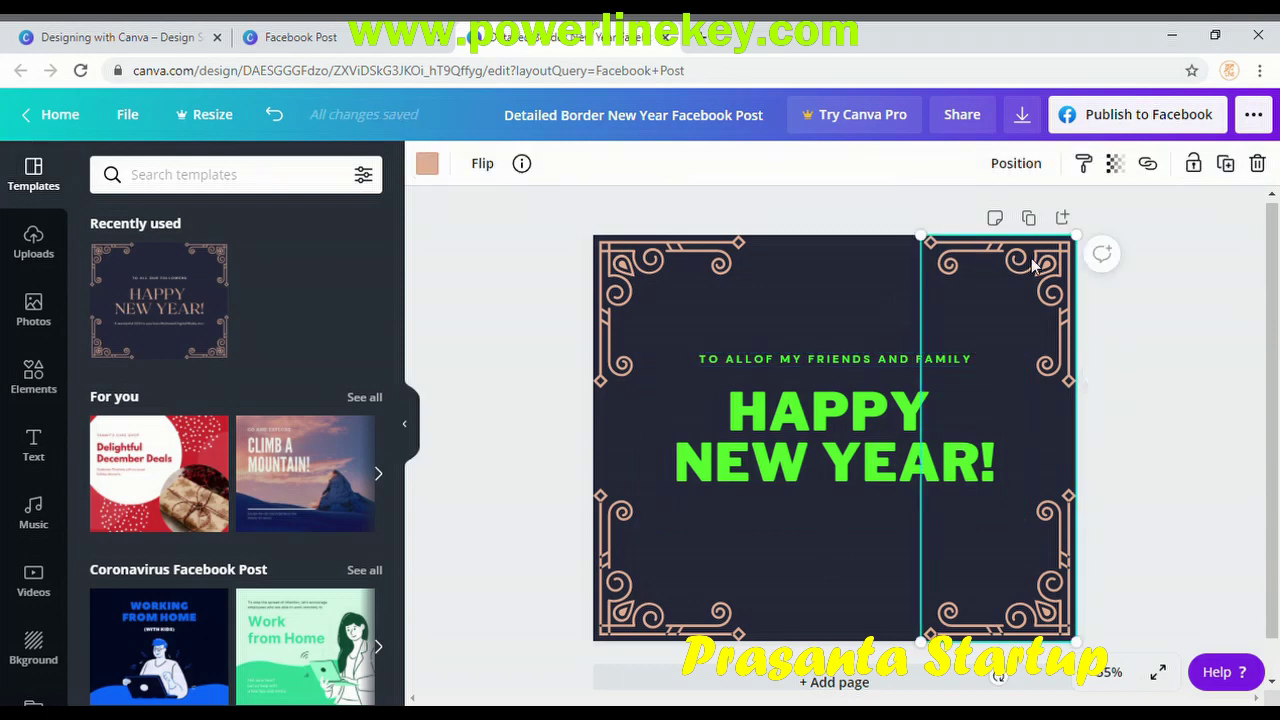
pyautogui.click(428, 165)
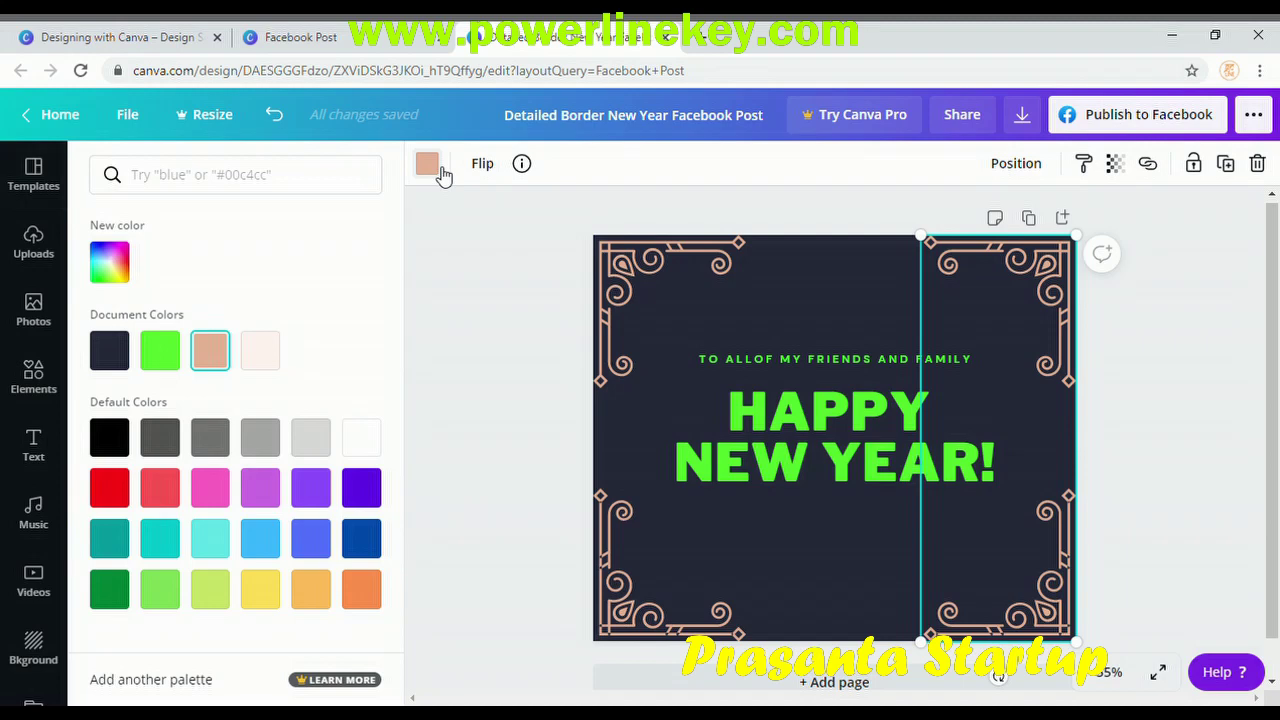
pyautogui.click(161, 352)
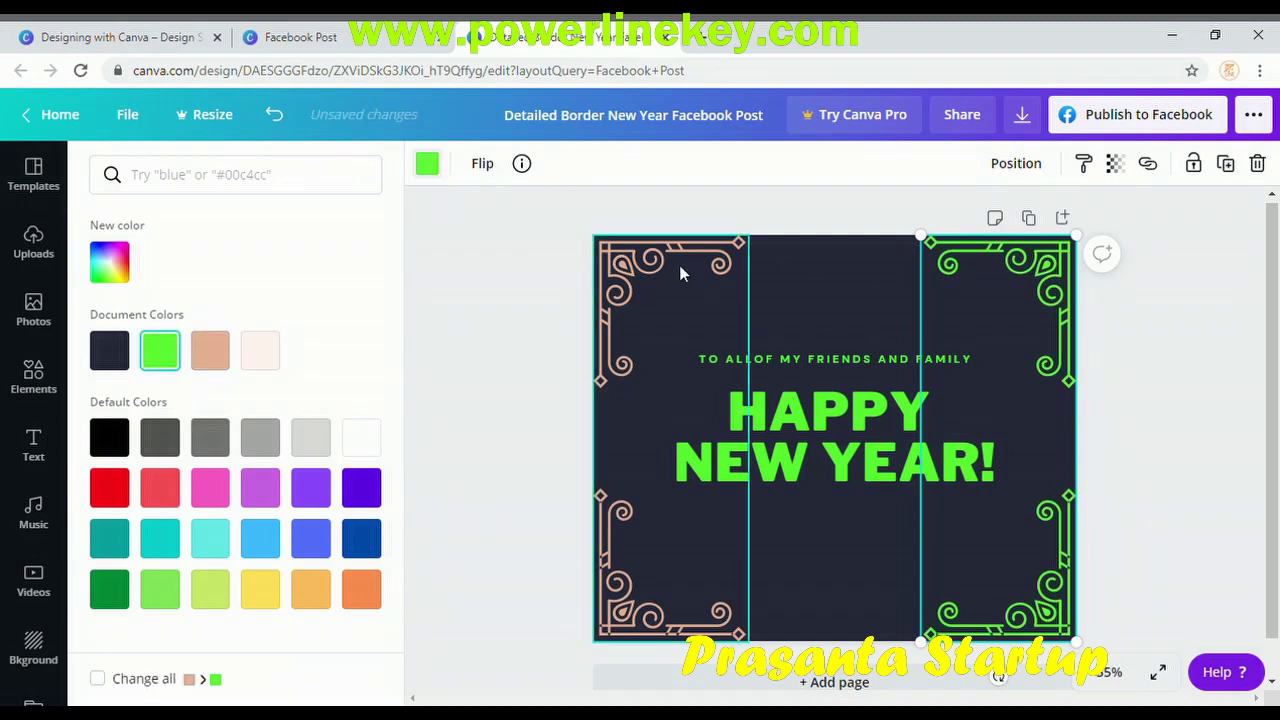
pyautogui.click(636, 266)
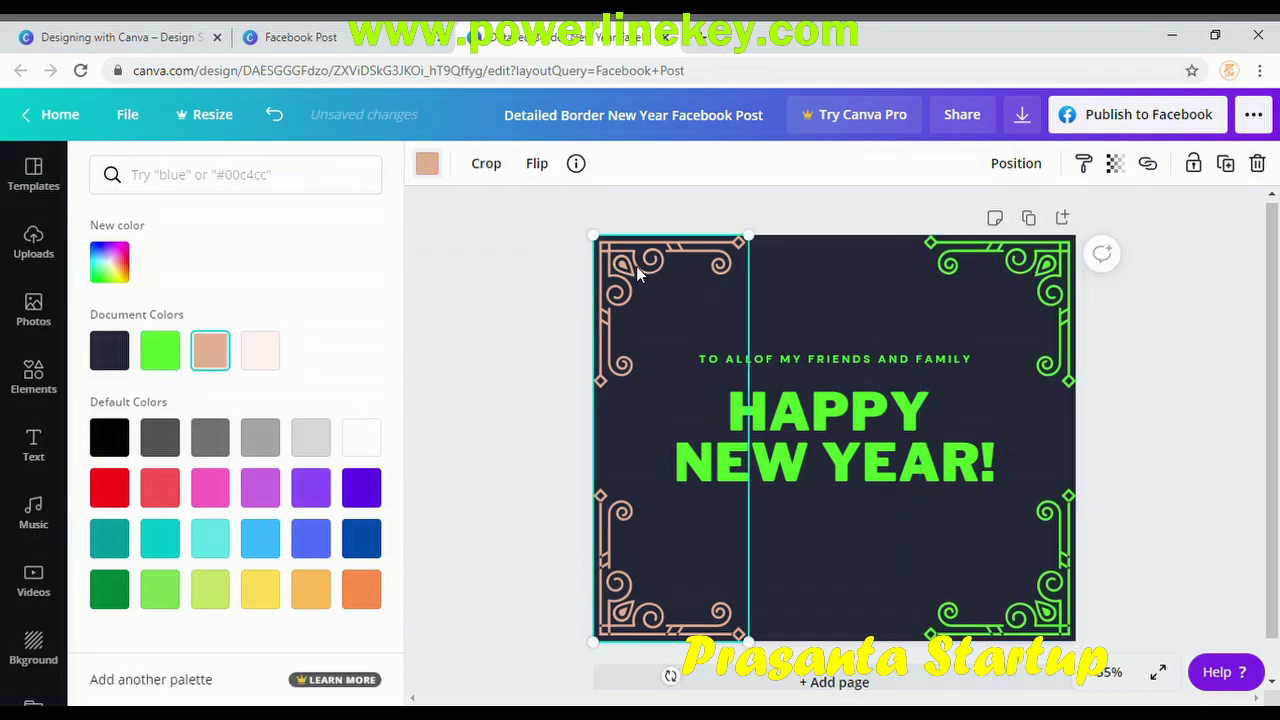
pyautogui.doubleClick(645, 277)
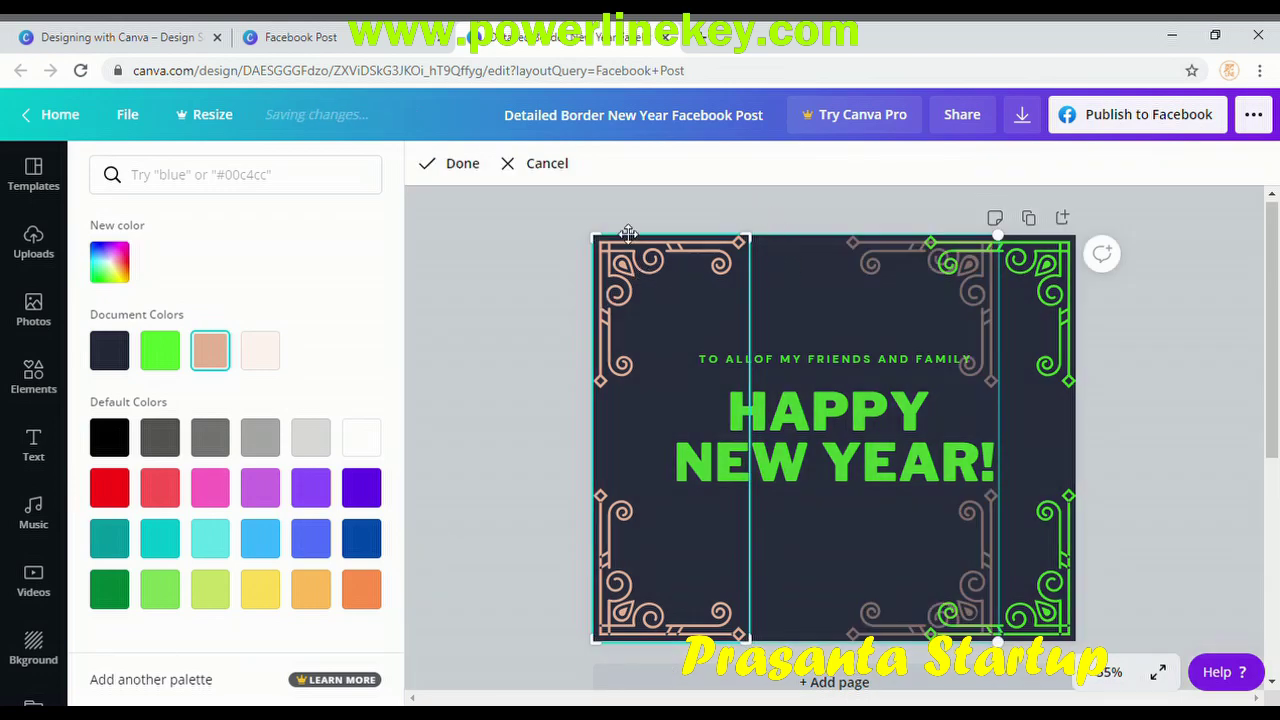
pyautogui.click(172, 355)
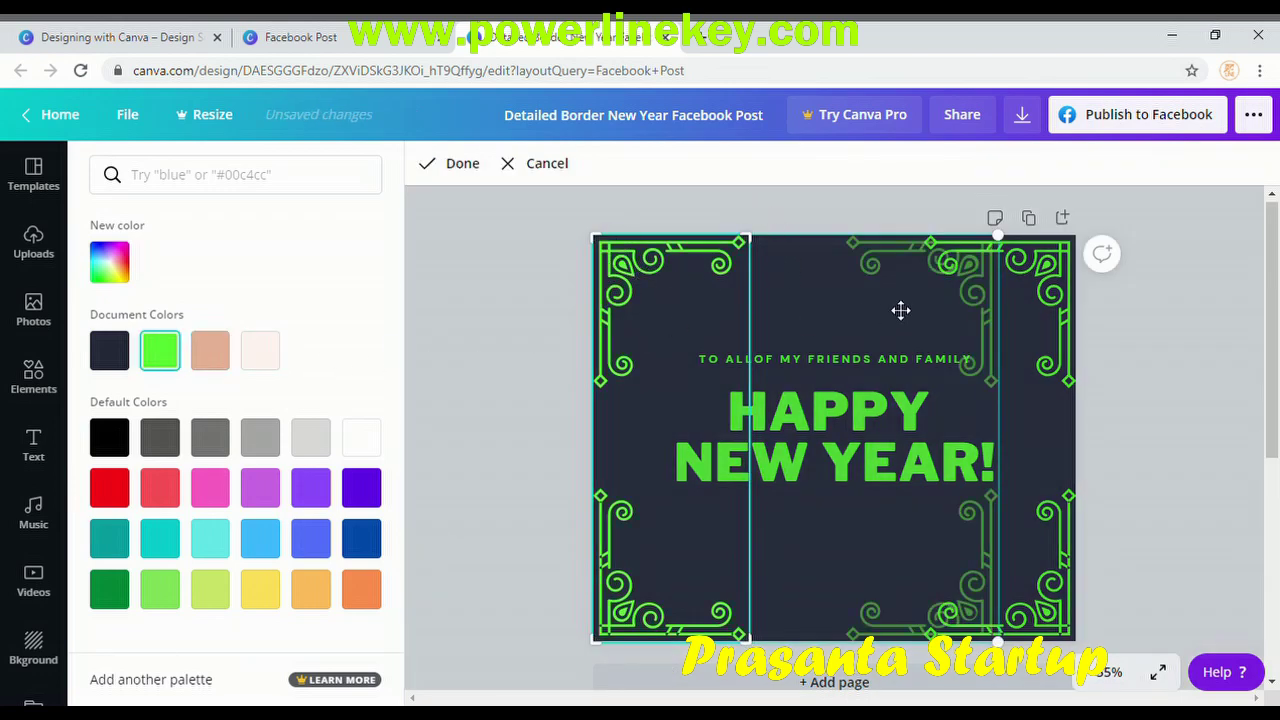
pyautogui.click(1108, 374)
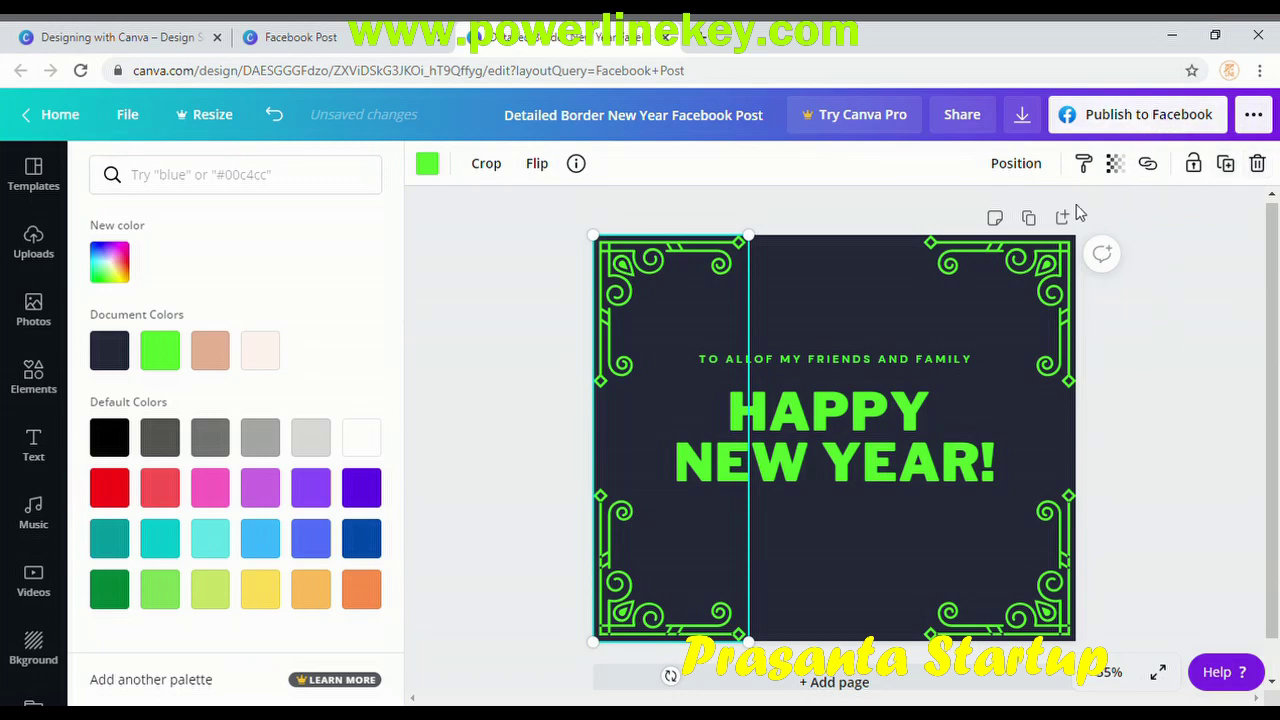
pyautogui.scroll(-1, 1214, 418)
pyautogui.scroll(1, 1214, 418)
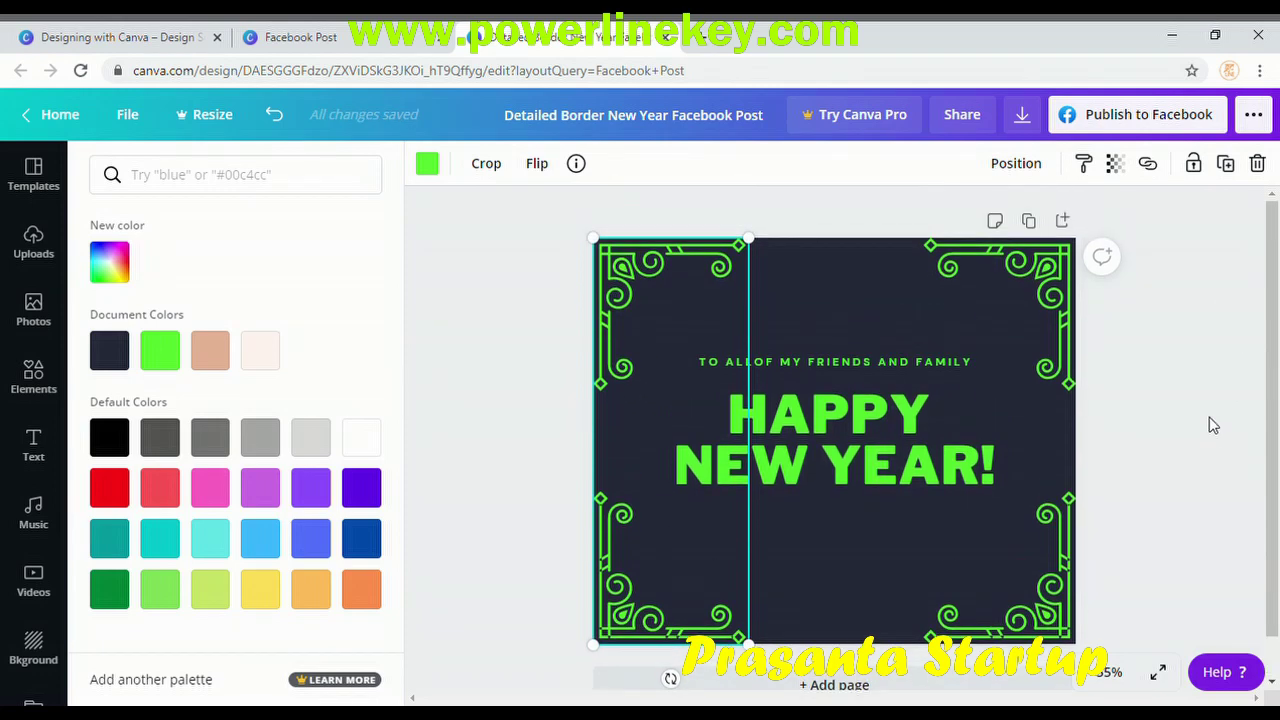
pyautogui.scroll(-1, 1197, 432)
pyautogui.scroll(1, 1190, 432)
# Return to the Facebook Post template gallery and create a blank Facebook Post design.
pyautogui.hotkey('ctrl', 'shift', 'Tab')
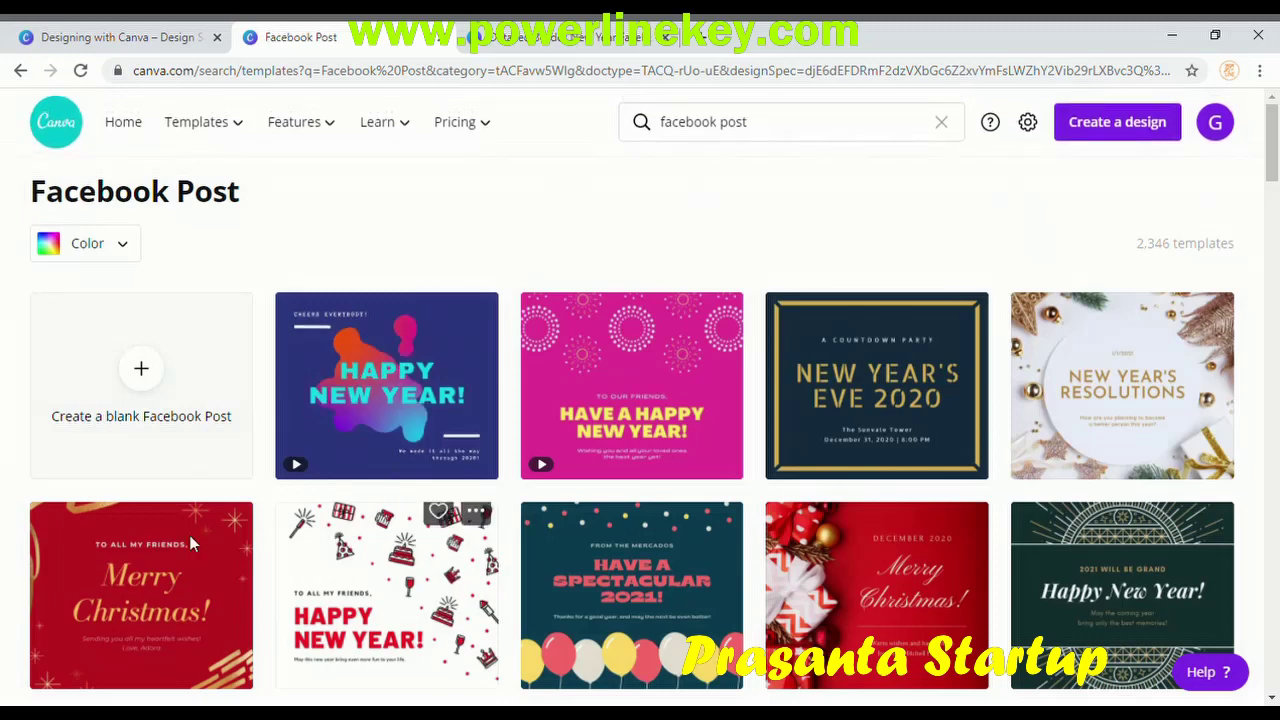
pyautogui.click(145, 375)
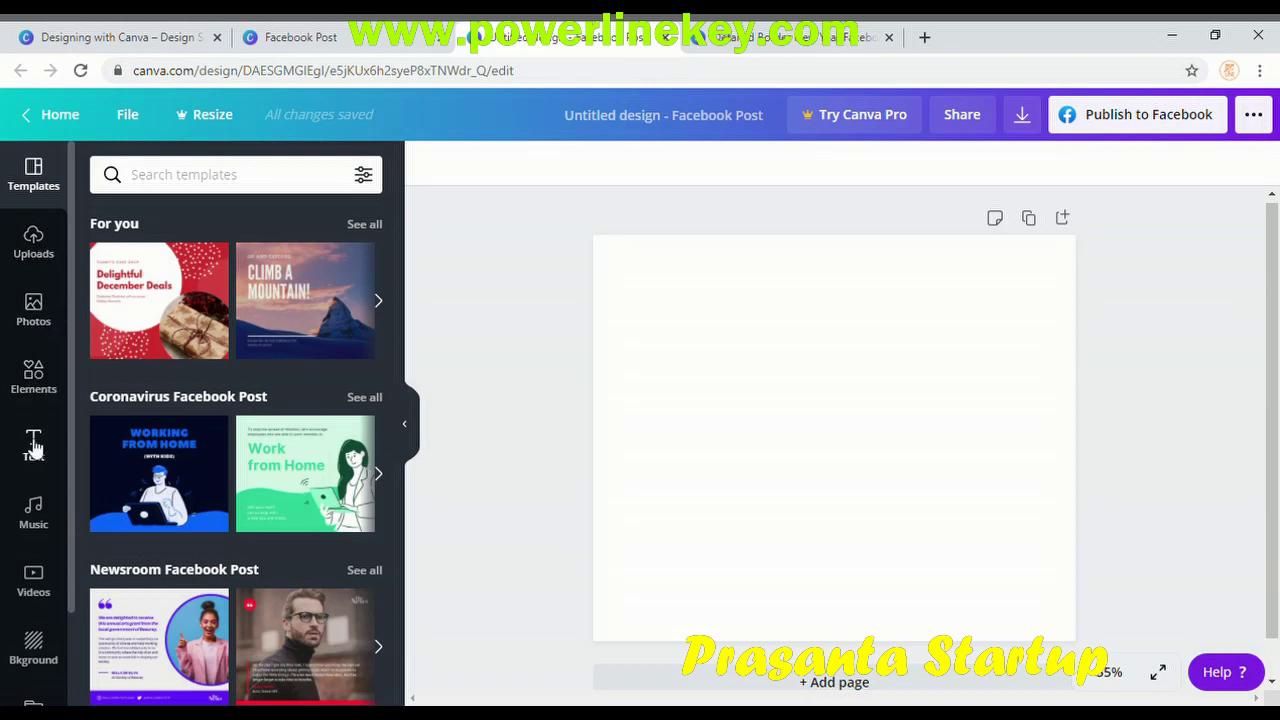
pyautogui.scroll(-2, 33, 445)
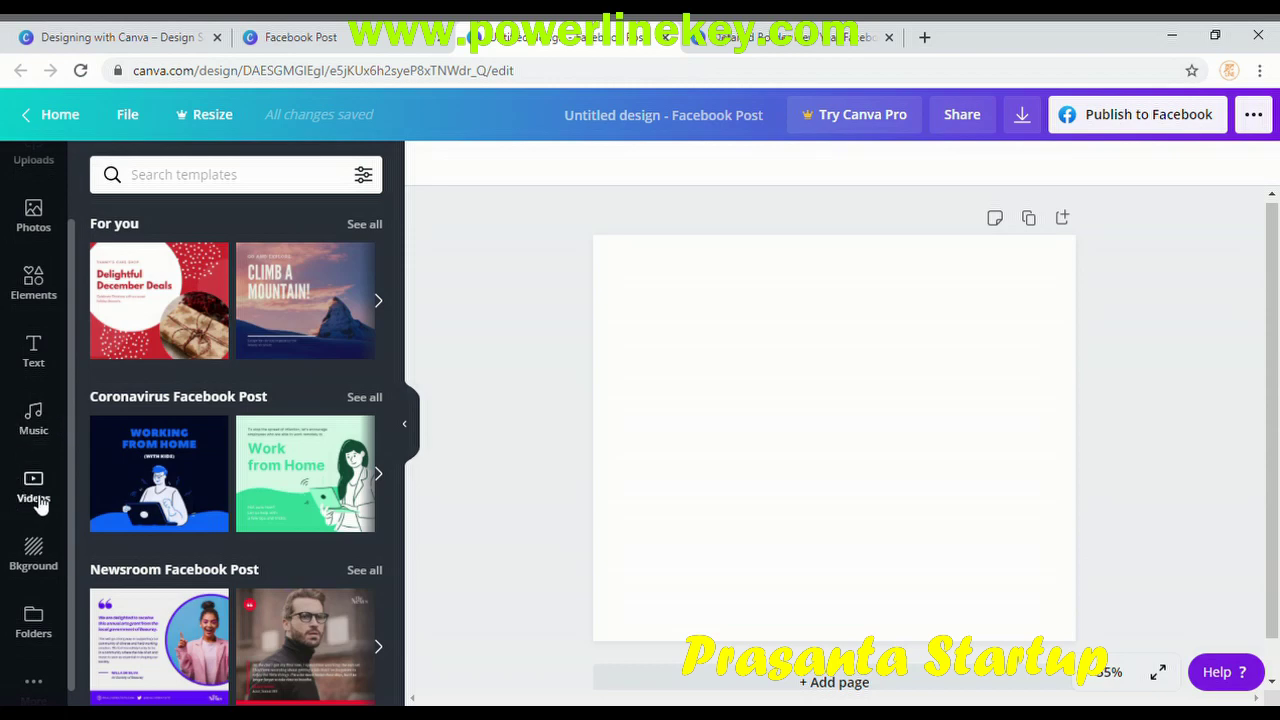
pyautogui.scroll(-1, 40, 505)
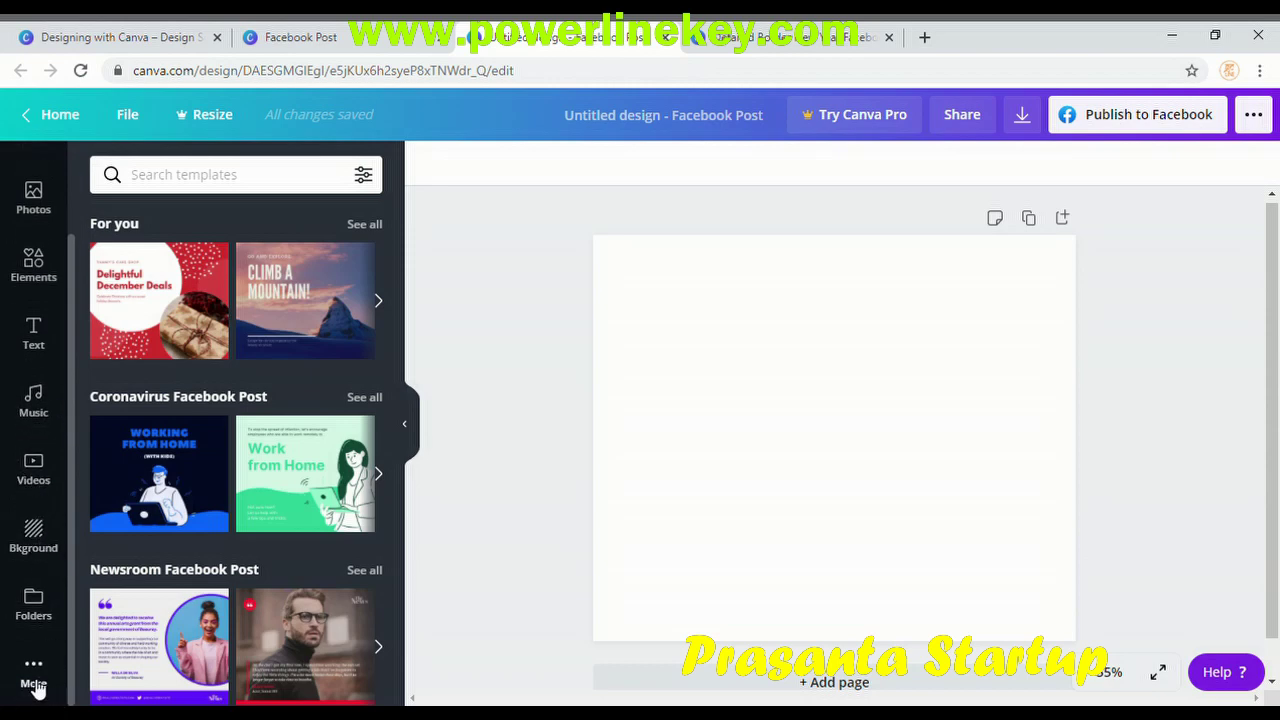
pyautogui.scroll(3, 30, 610)
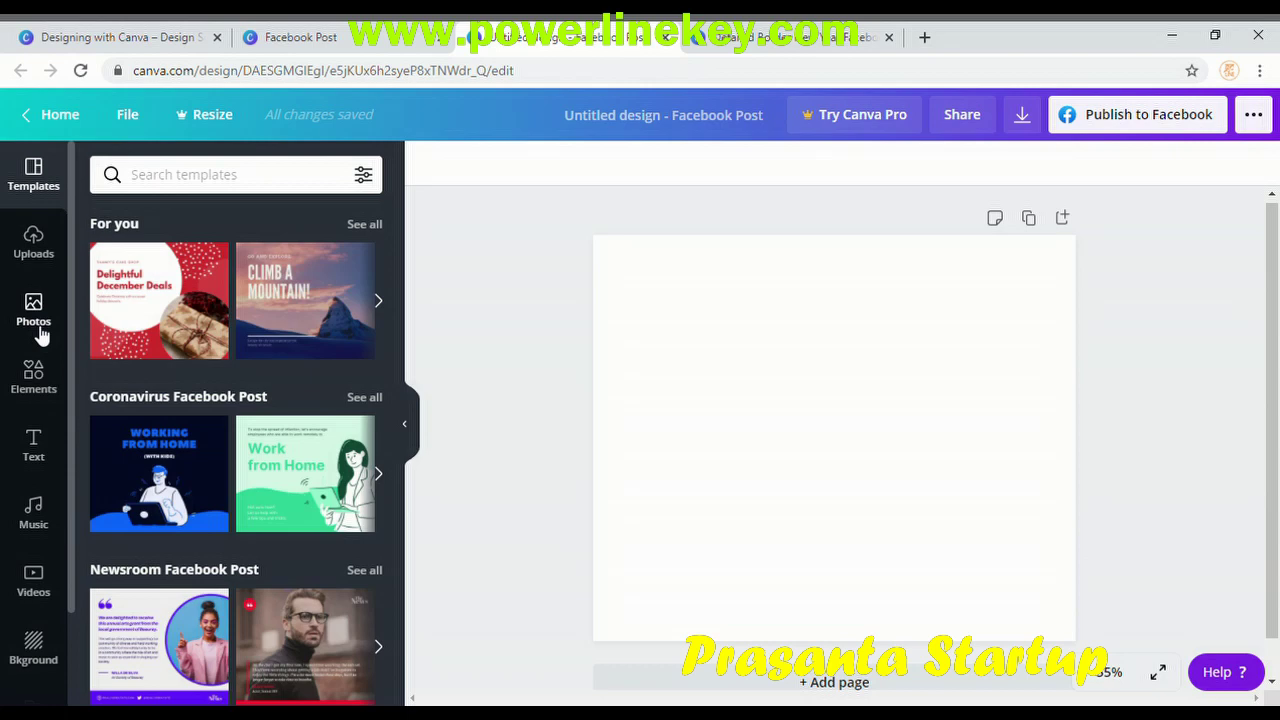
# Upload the sunset yoga silhouette image from the device and place it on the blank page.
pyautogui.click(38, 250)
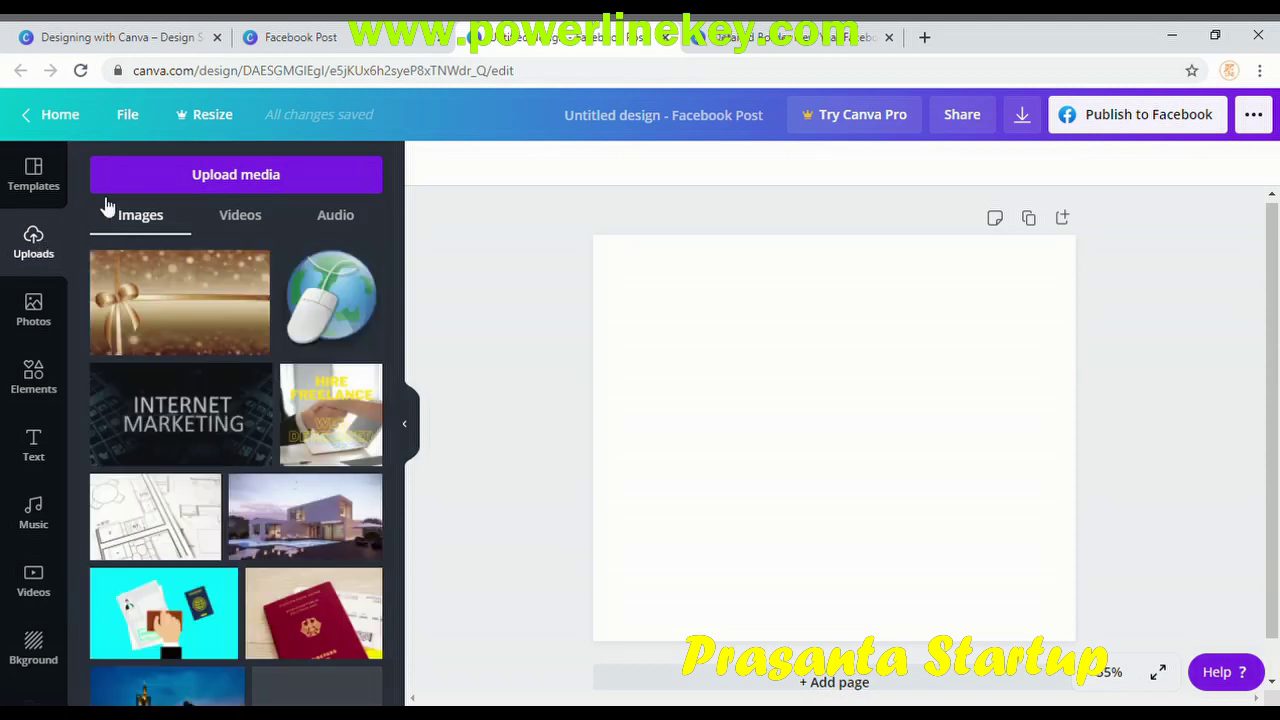
pyautogui.click(274, 178)
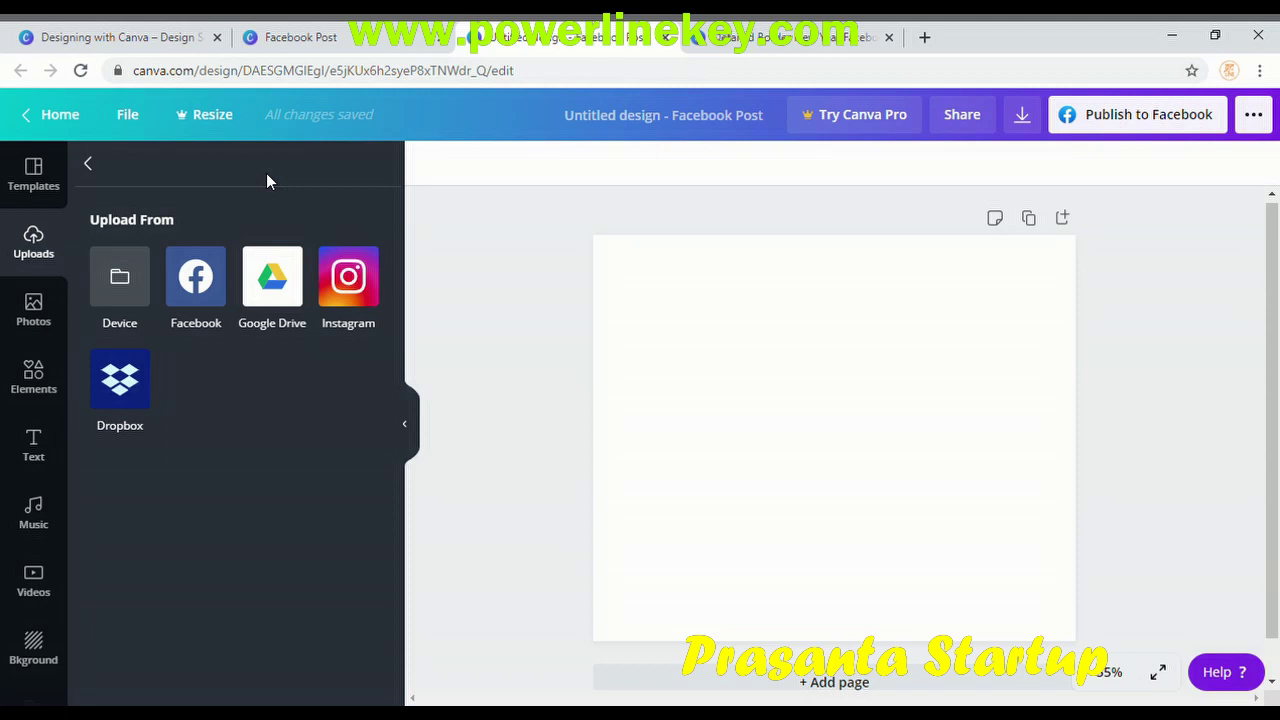
pyautogui.click(125, 279)
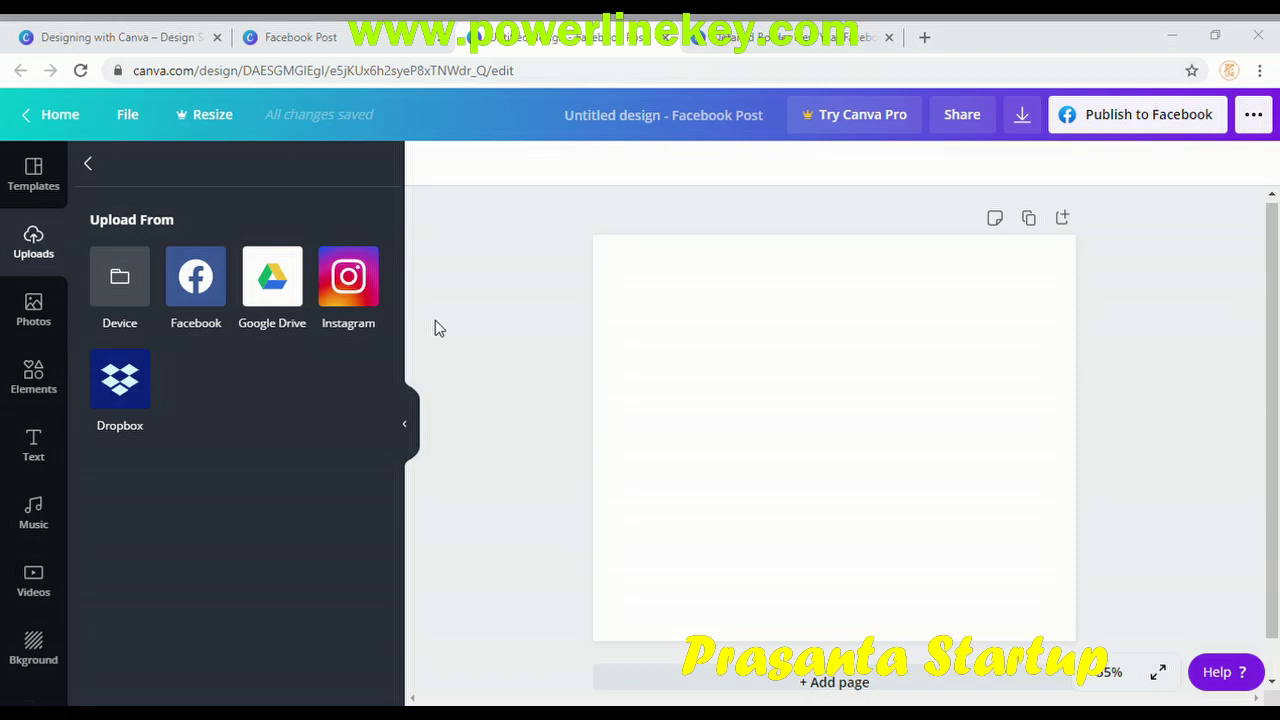
pyautogui.click(740, 453)
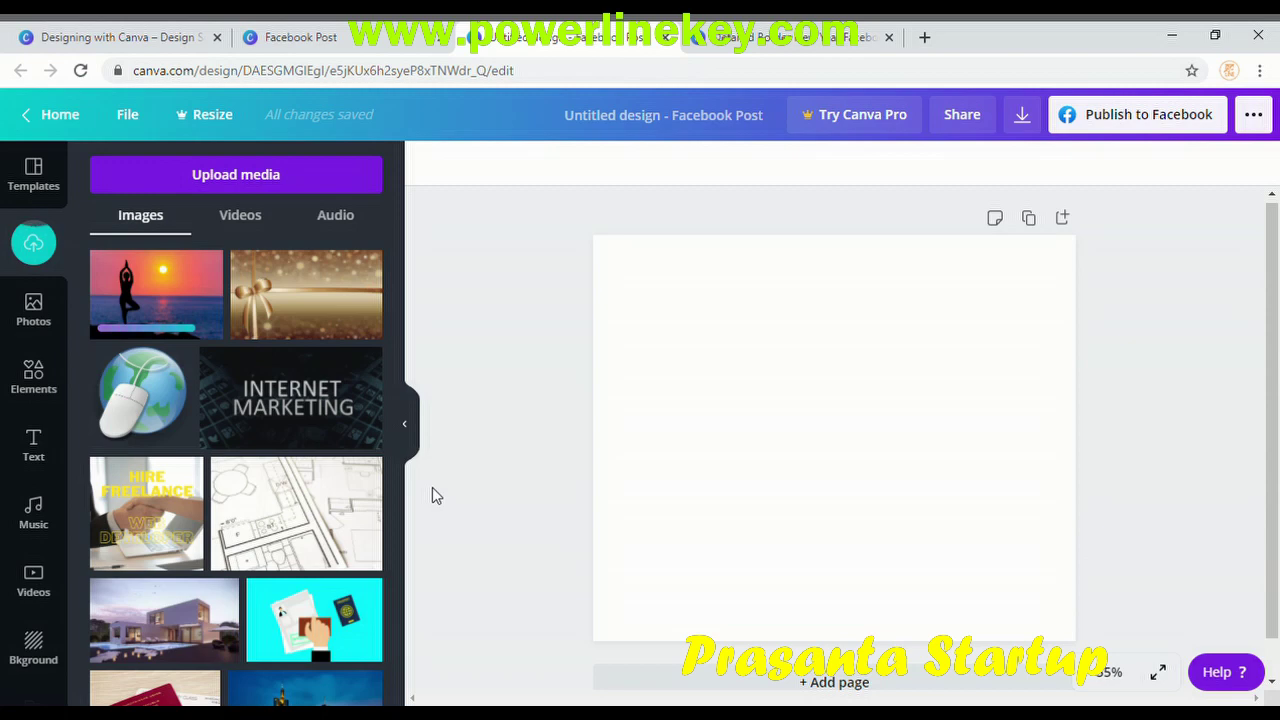
pyautogui.click(165, 298)
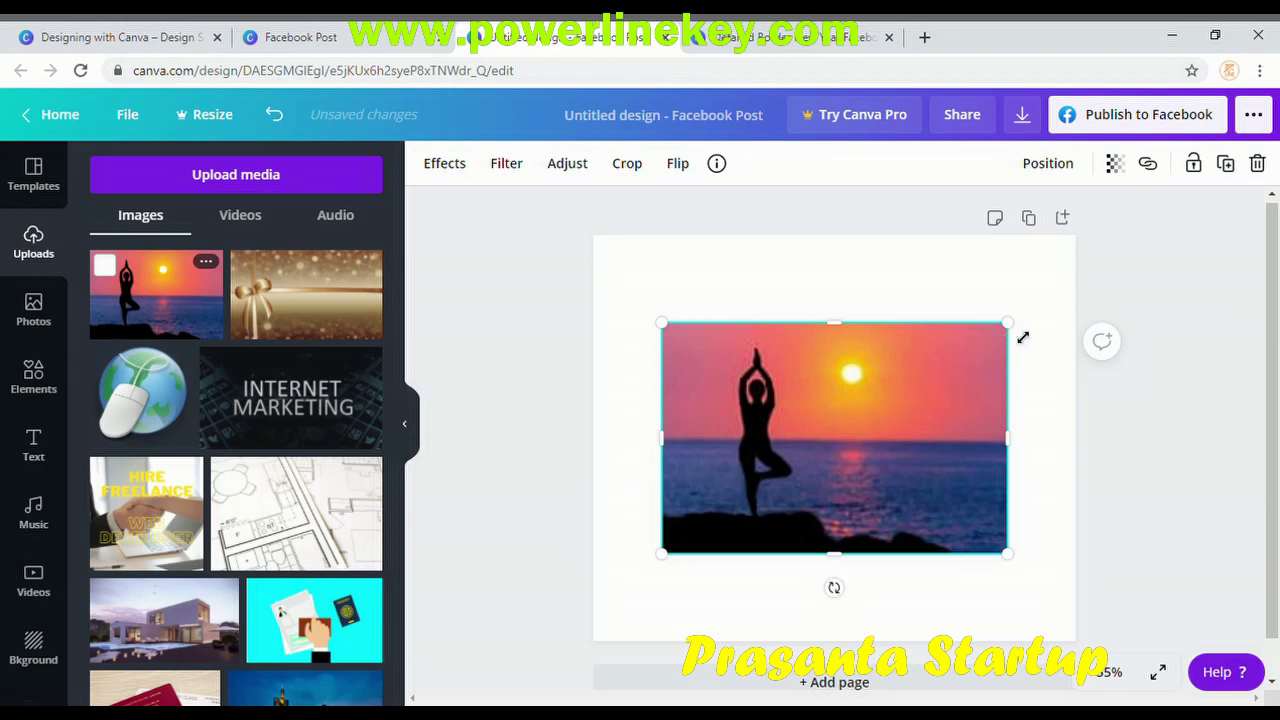
# Enlarge the sunset yoga image from its corners and edges until it covers the whole page.
pyautogui.moveTo(1017, 336); pyautogui.dragTo(1062, 286)
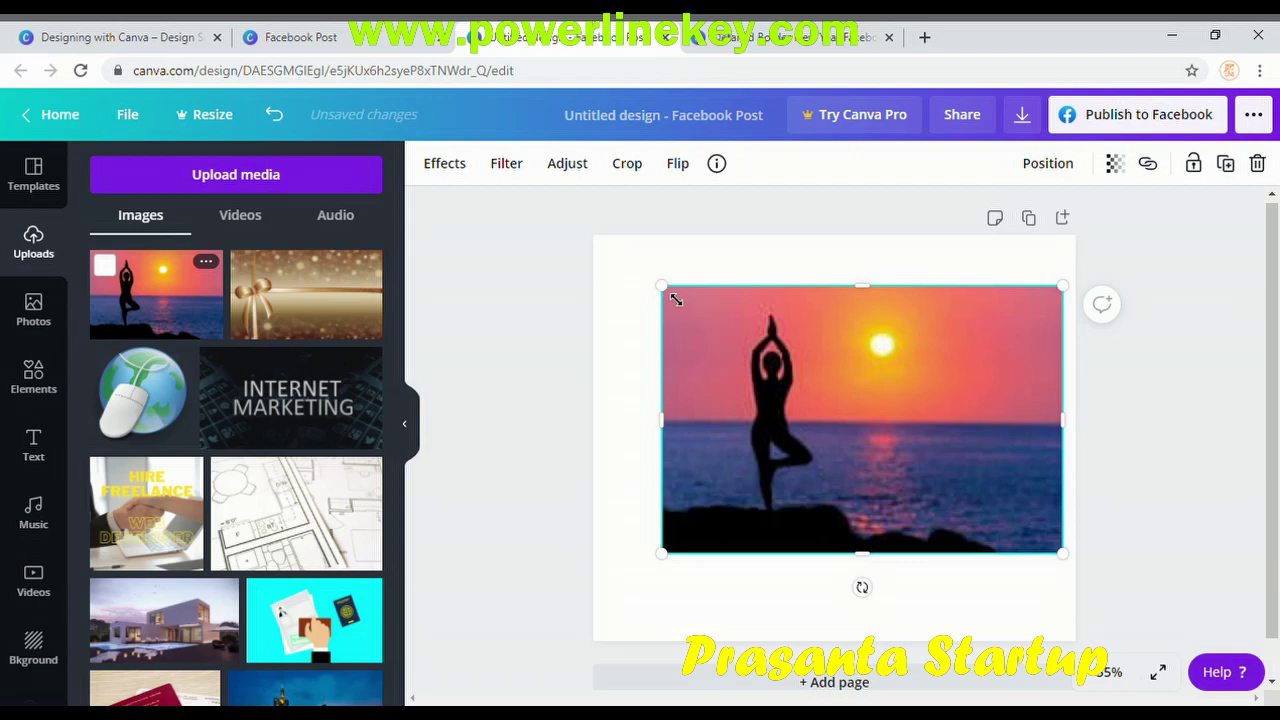
pyautogui.moveTo(676, 300); pyautogui.dragTo(621, 265)
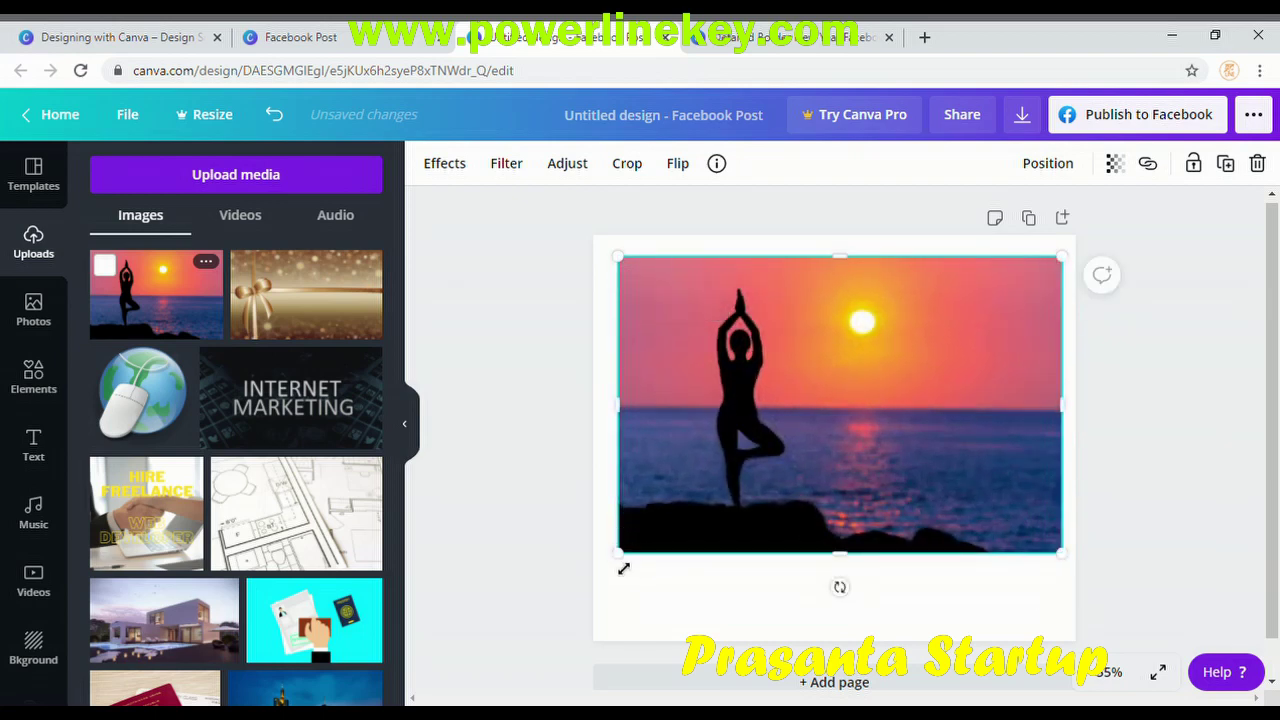
pyautogui.moveTo(623, 568); pyautogui.dragTo(602, 587)
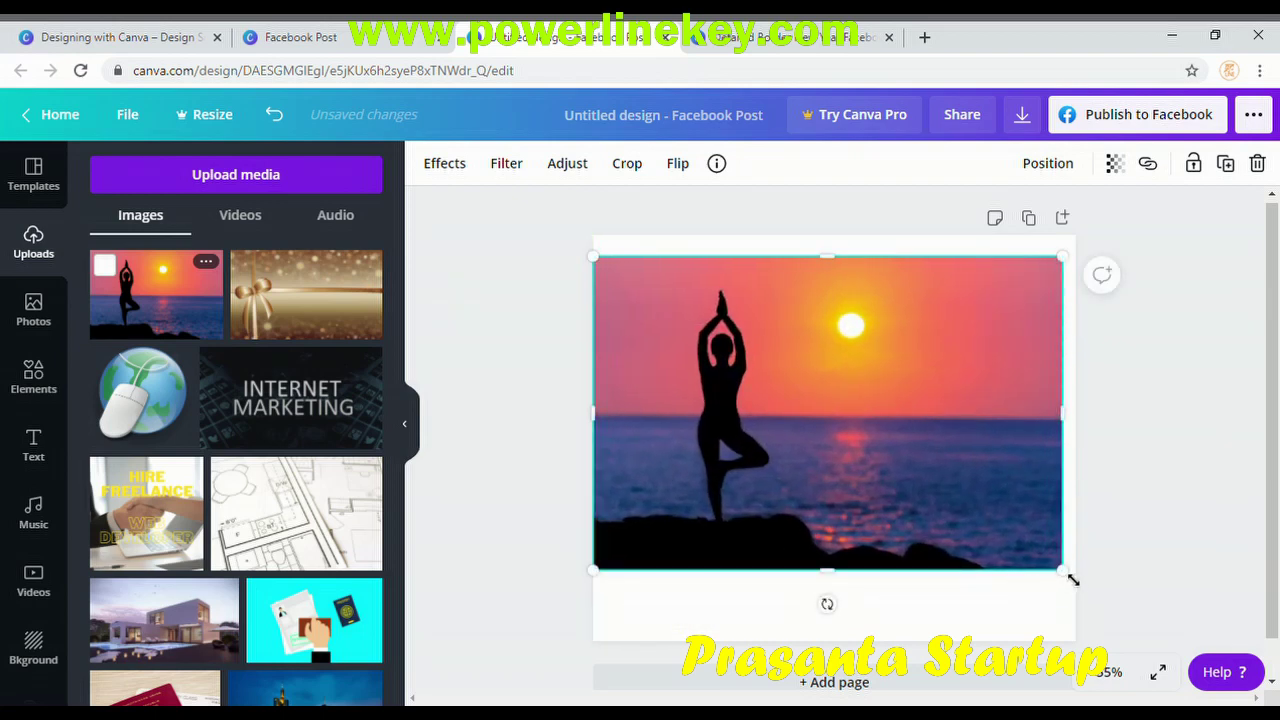
pyautogui.moveTo(1073, 580); pyautogui.dragTo(1086, 585)
pyautogui.moveTo(844, 269); pyautogui.dragTo(851, 249)
pyautogui.moveTo(846, 597); pyautogui.dragTo(848, 640)
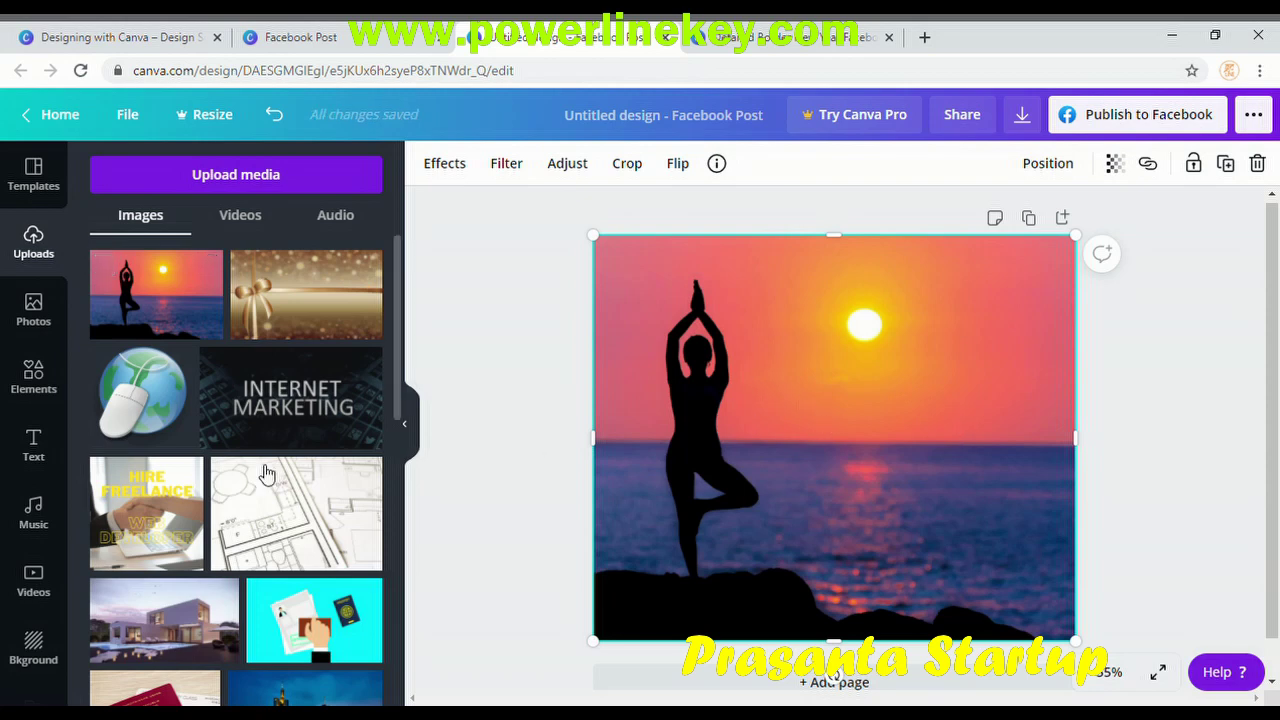
# Add the recently used "HUGE SALE" text combination to the page and delete its word "HUGE".
pyautogui.click(36, 444)
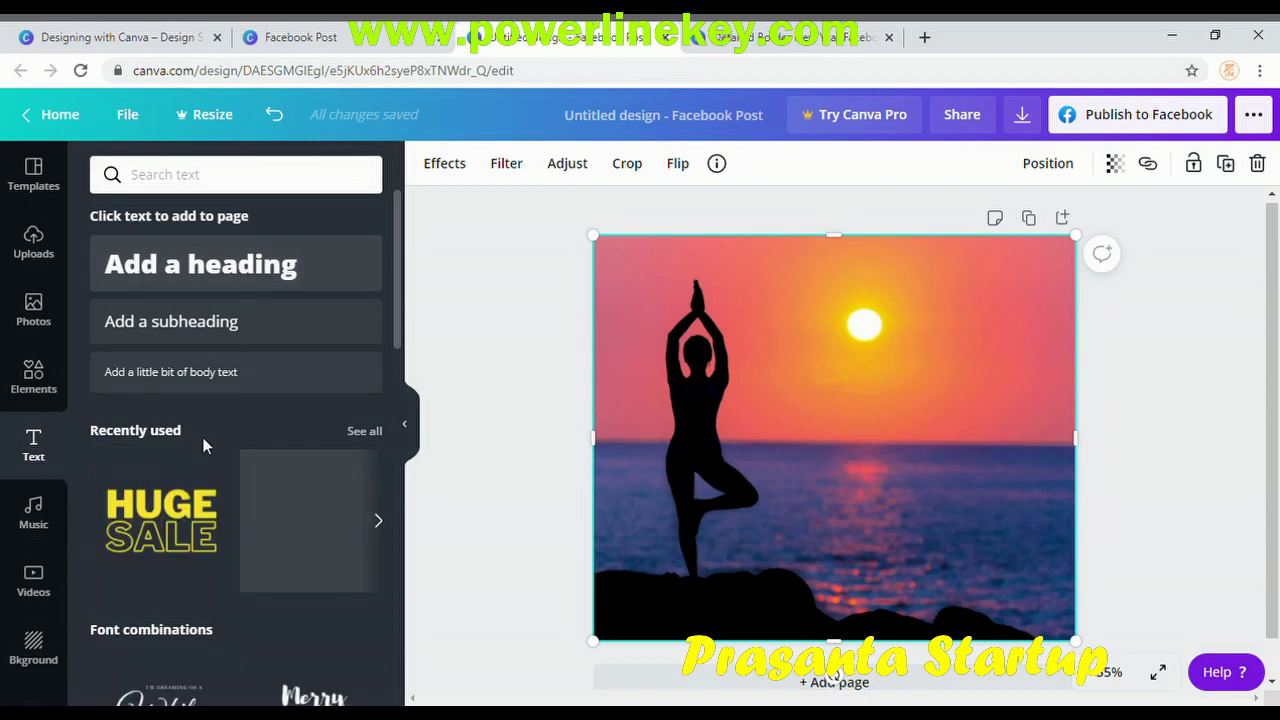
pyautogui.click(168, 535)
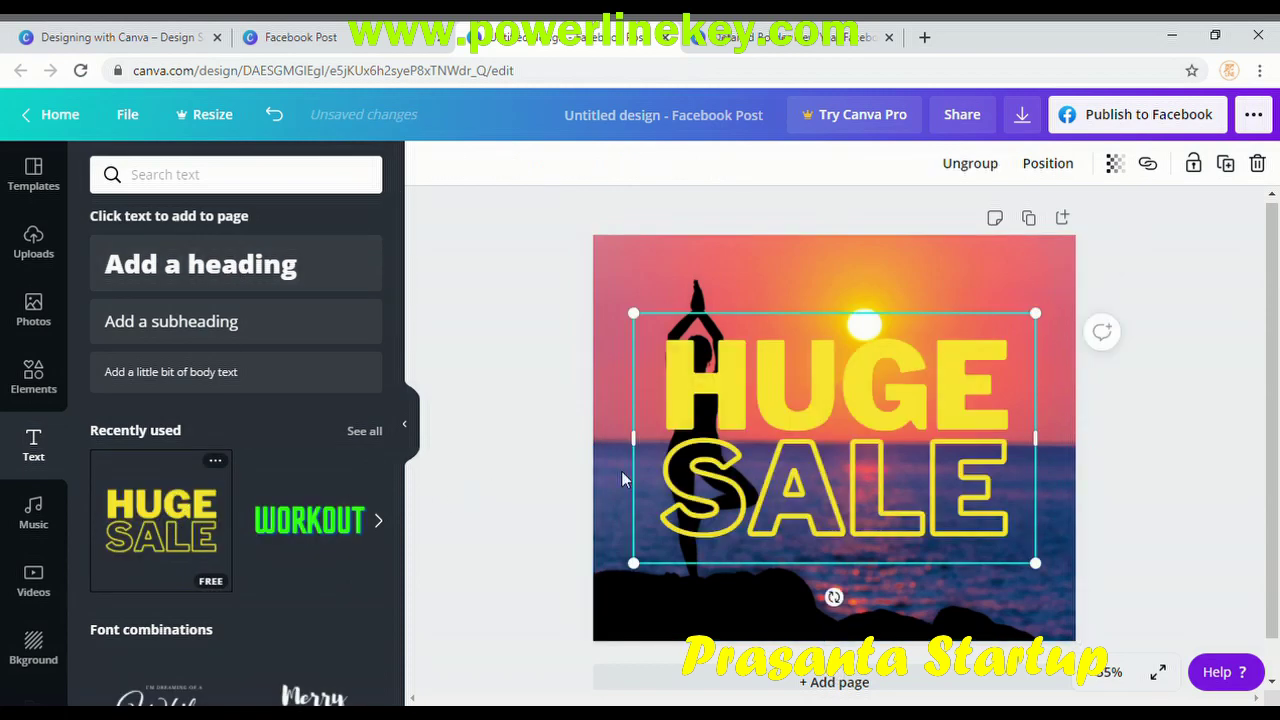
pyautogui.click(924, 378)
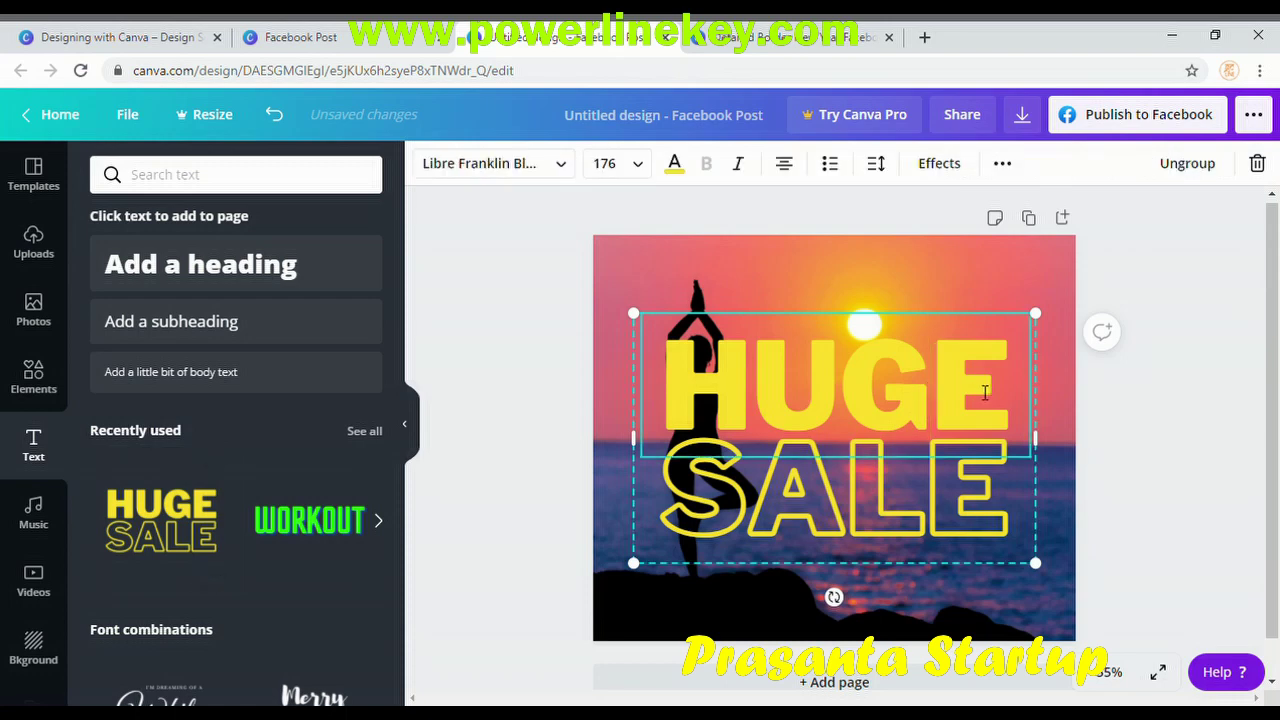
pyautogui.click(985, 392)
pyautogui.press('BackSpace')
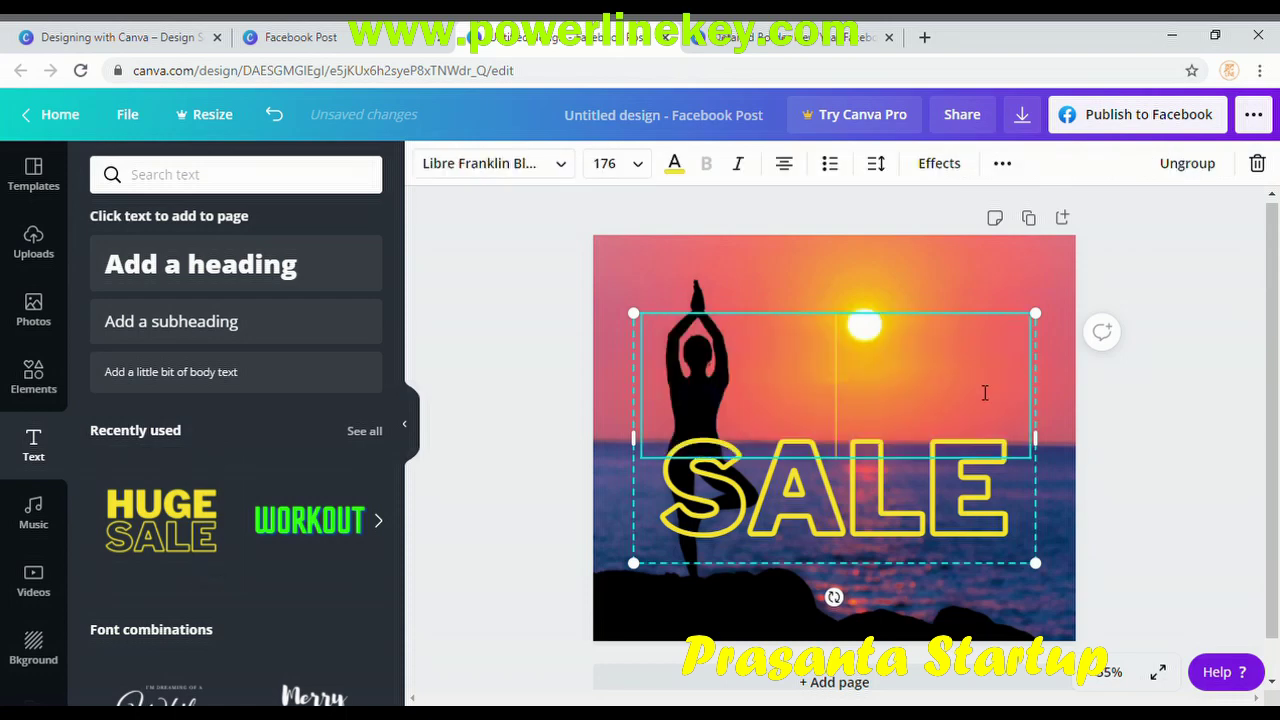
# Replace the outlined word "SALE" with "GOOD MORNING".
pyautogui.click(1006, 512)
pyautogui.click(1007, 512)
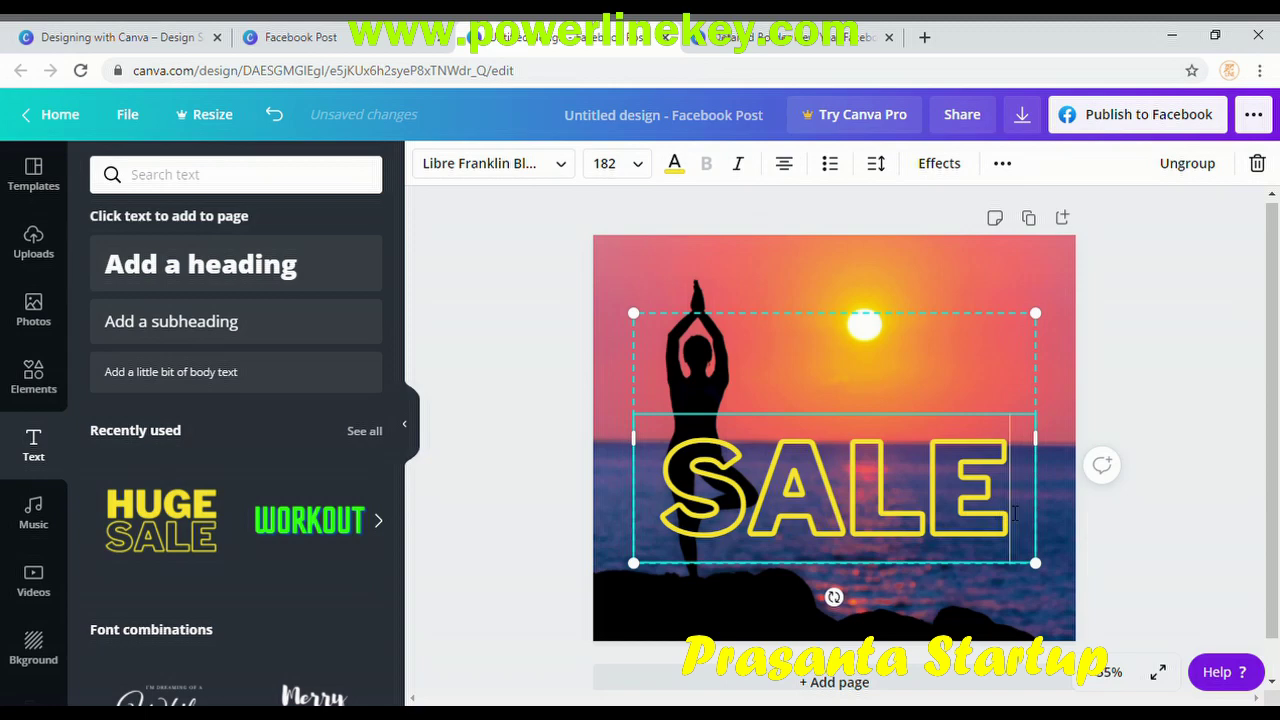
pyautogui.press('BackSpace')
pyautogui.press('BackSpace')
pyautogui.press('BackSpace')
pyautogui.press('BackSpace')
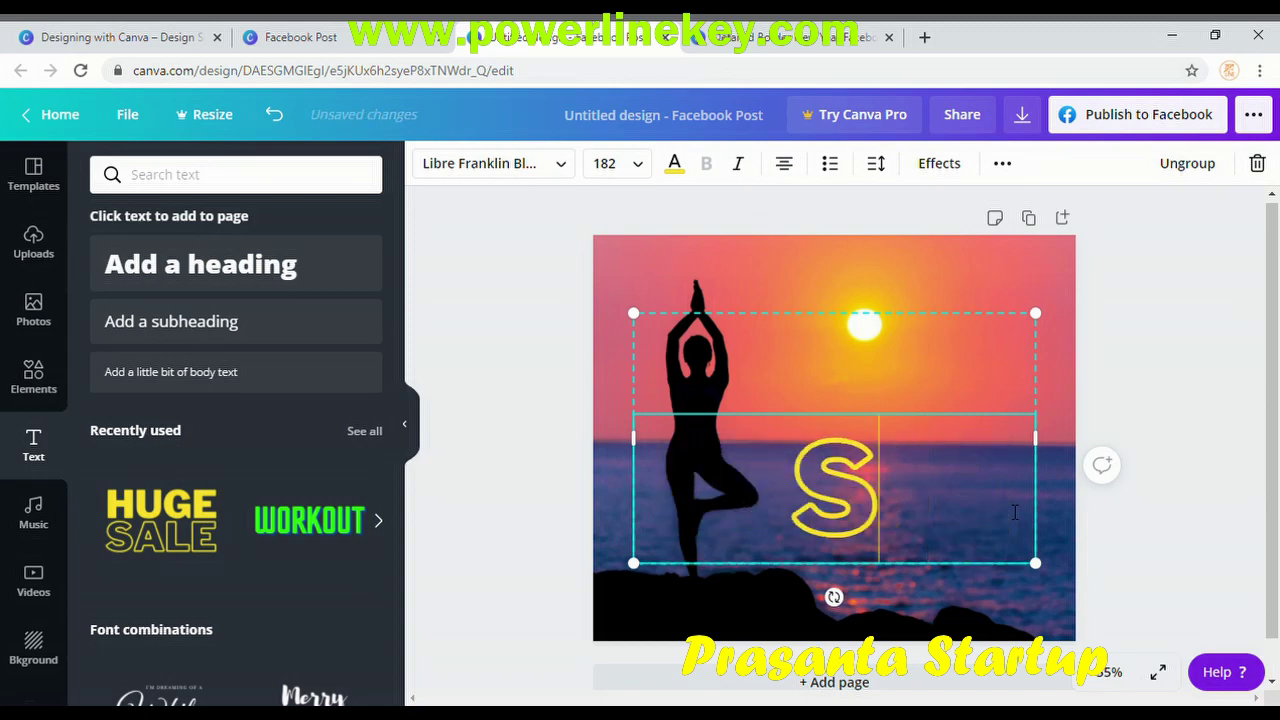
pyautogui.write('GOO')
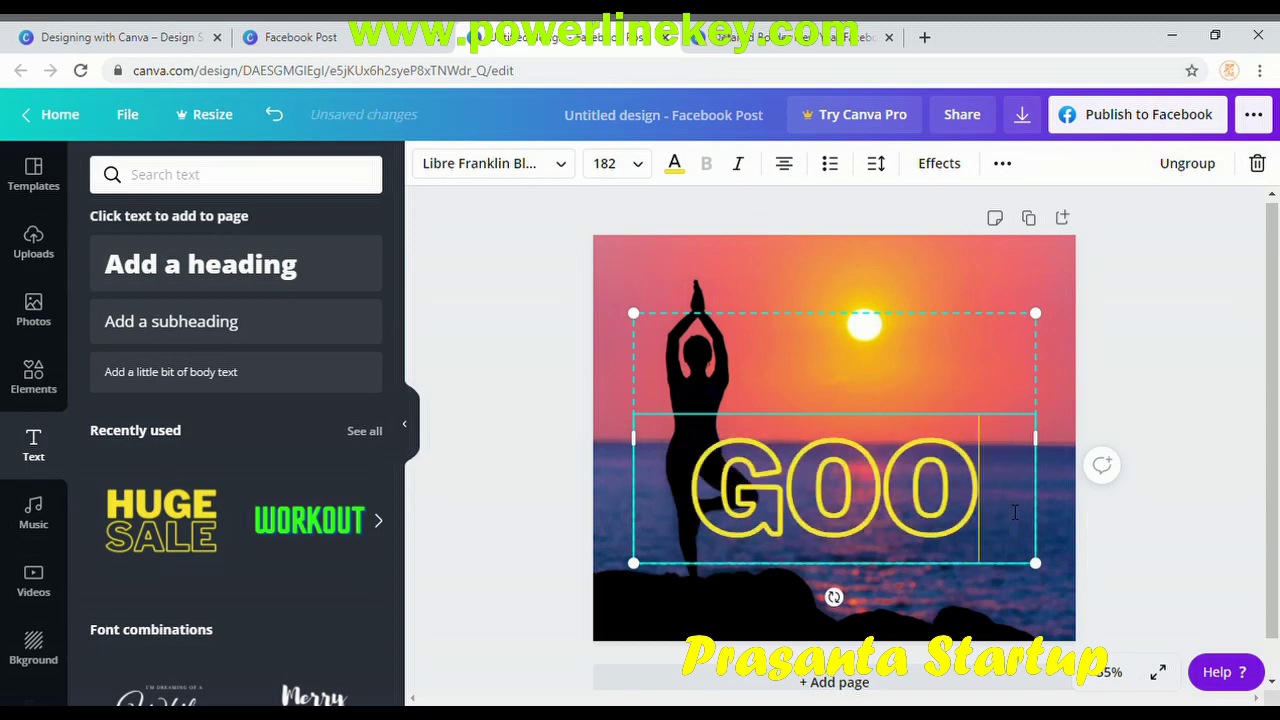
pyautogui.write('D MOR')
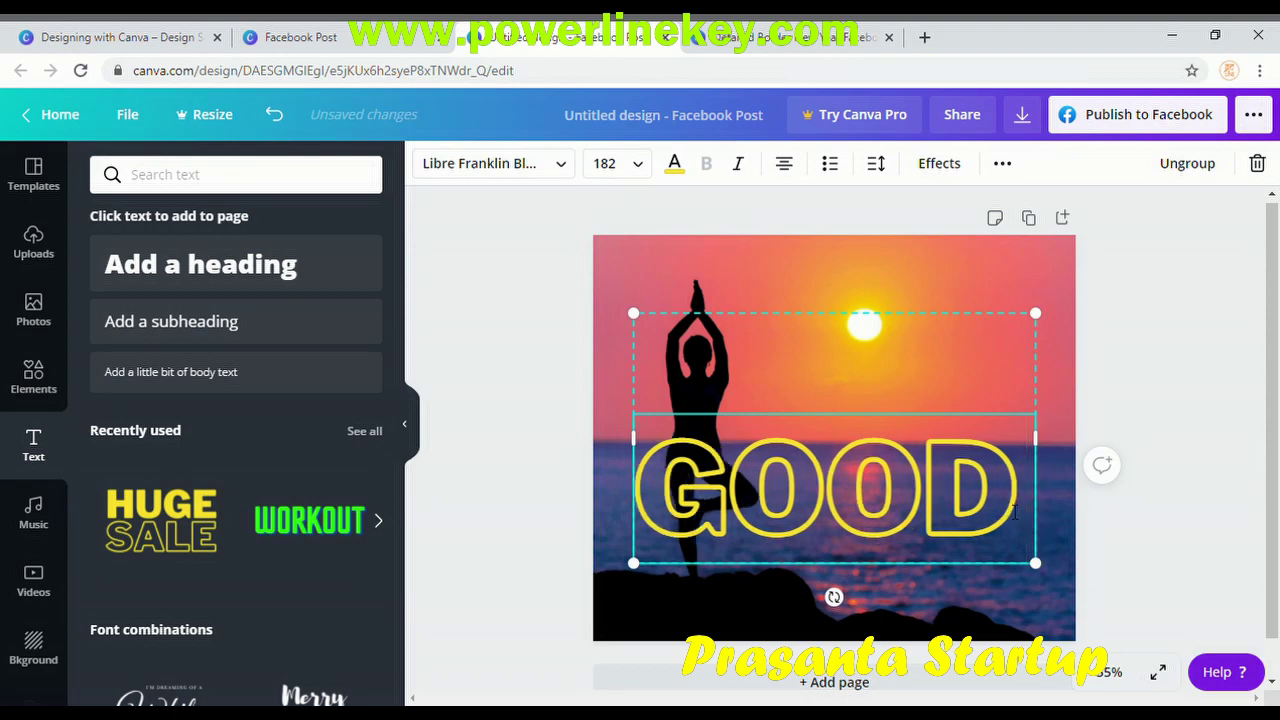
pyautogui.write('NG')
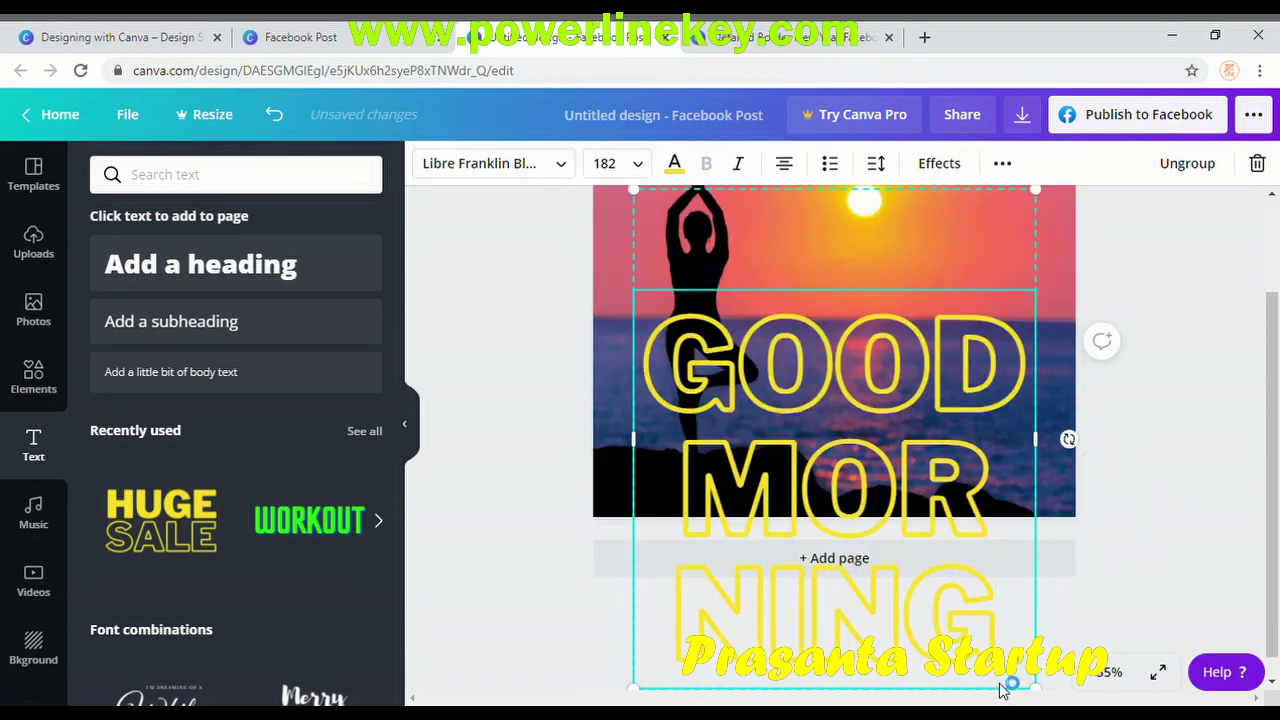
# Set the font size of the whole "GOOD MORNING" text to 88.
pyautogui.moveTo(969, 630); pyautogui.dragTo(628, 316)
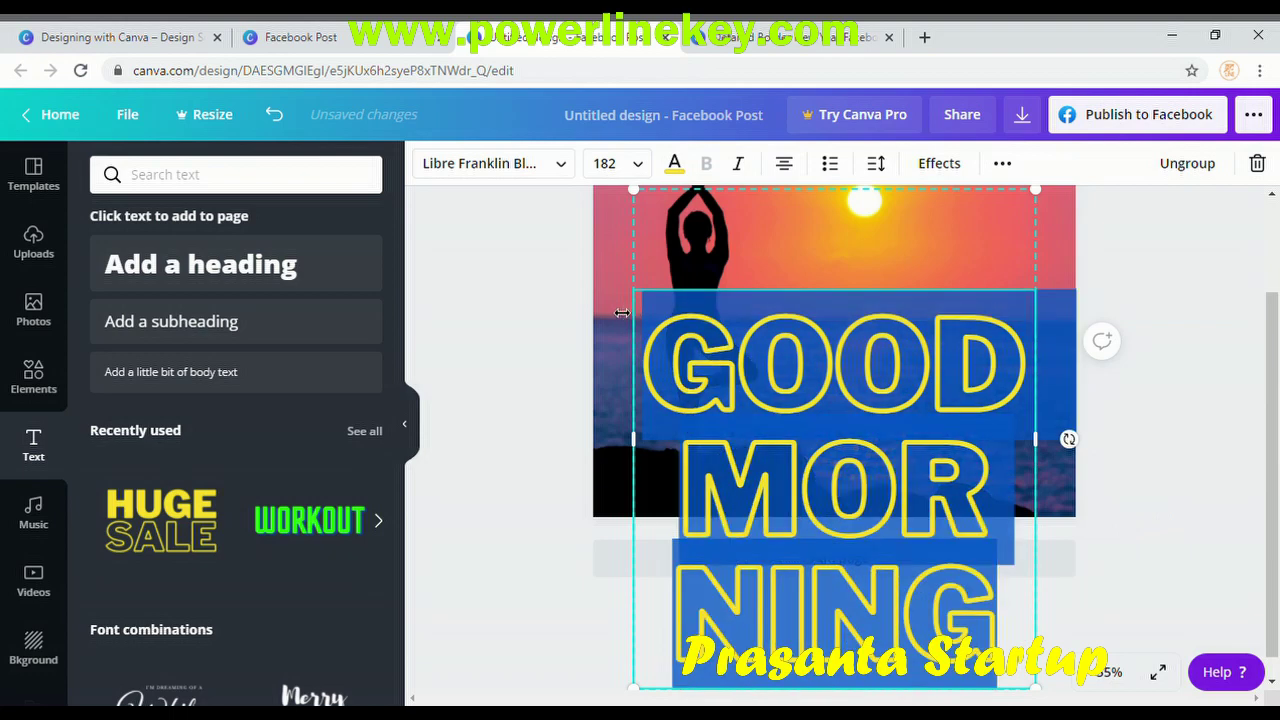
pyautogui.click(644, 166)
pyautogui.scroll(-5, 651, 294)
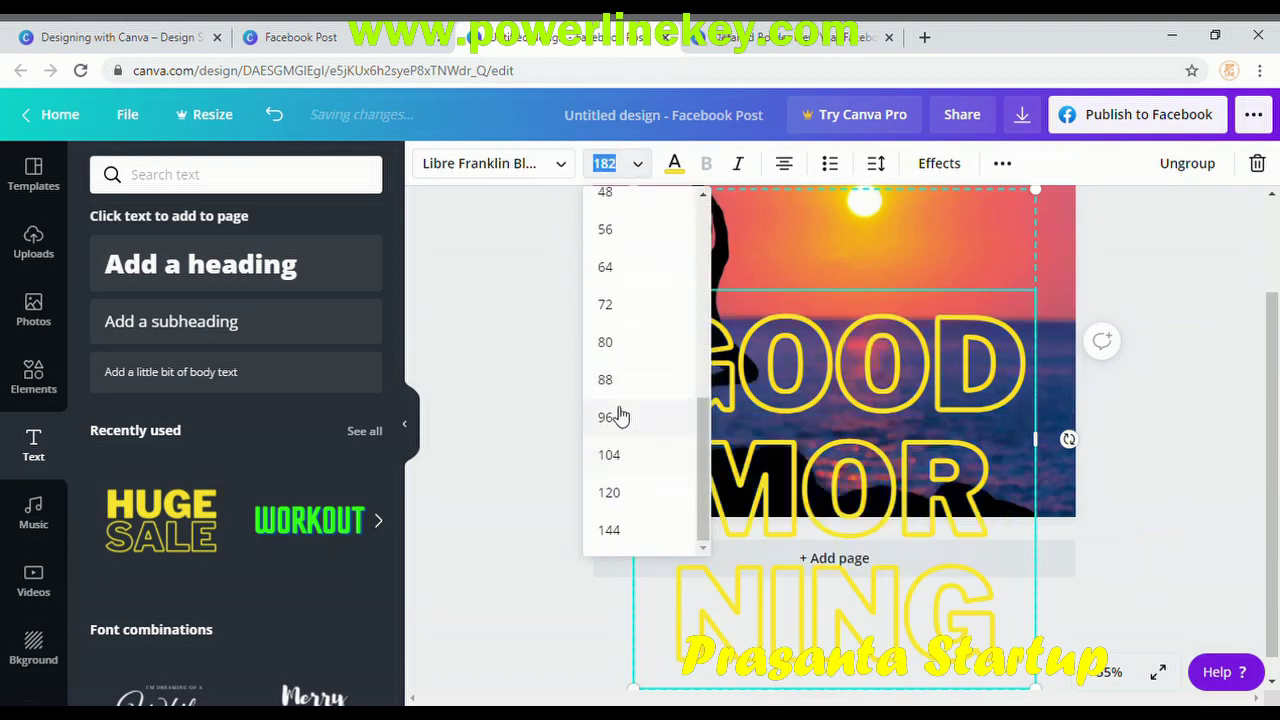
pyautogui.click(629, 279)
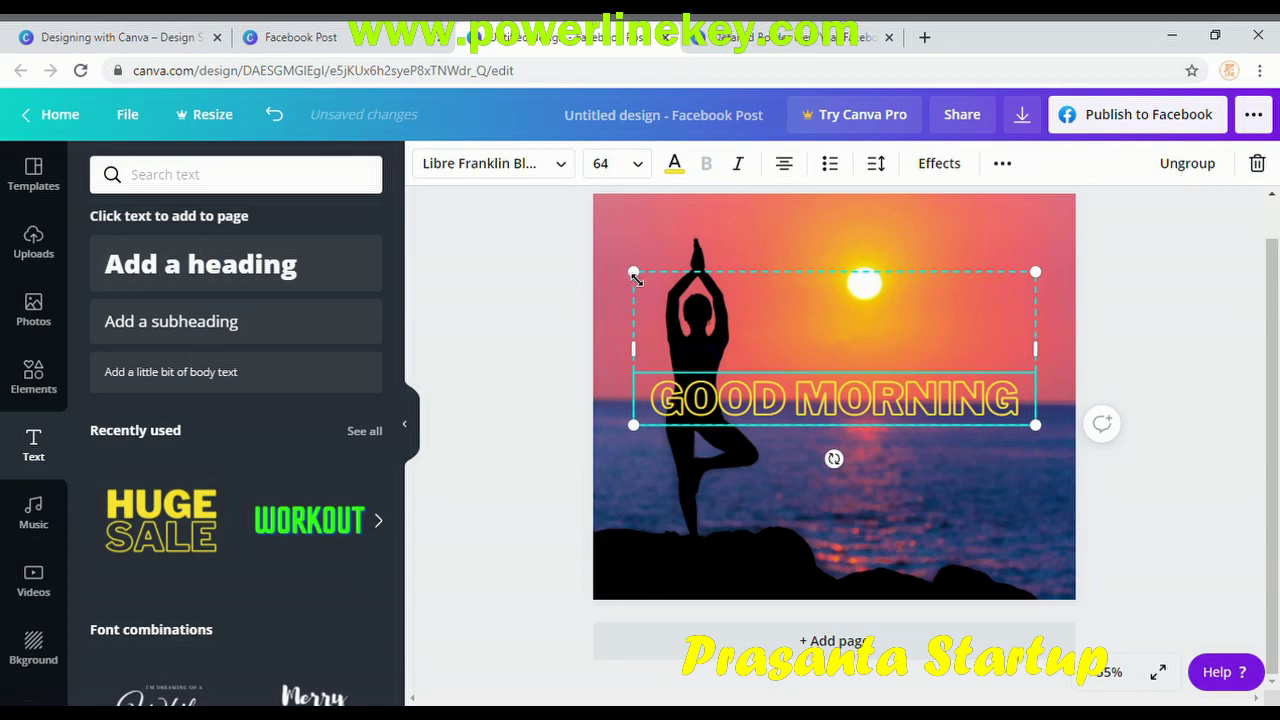
pyautogui.click(650, 168)
pyautogui.click(618, 483)
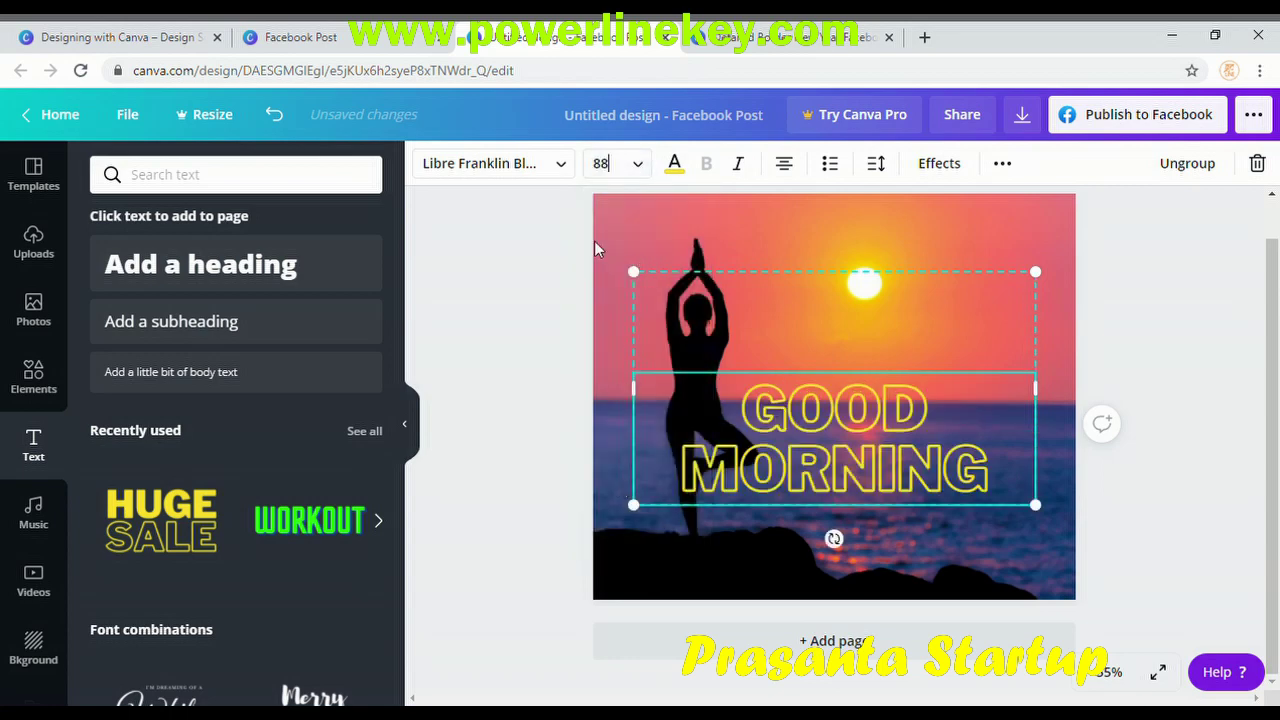
# Set the font of the "GOOD MORNING" text to Libre Franklin Black from the recently used fonts.
pyautogui.click(573, 172)
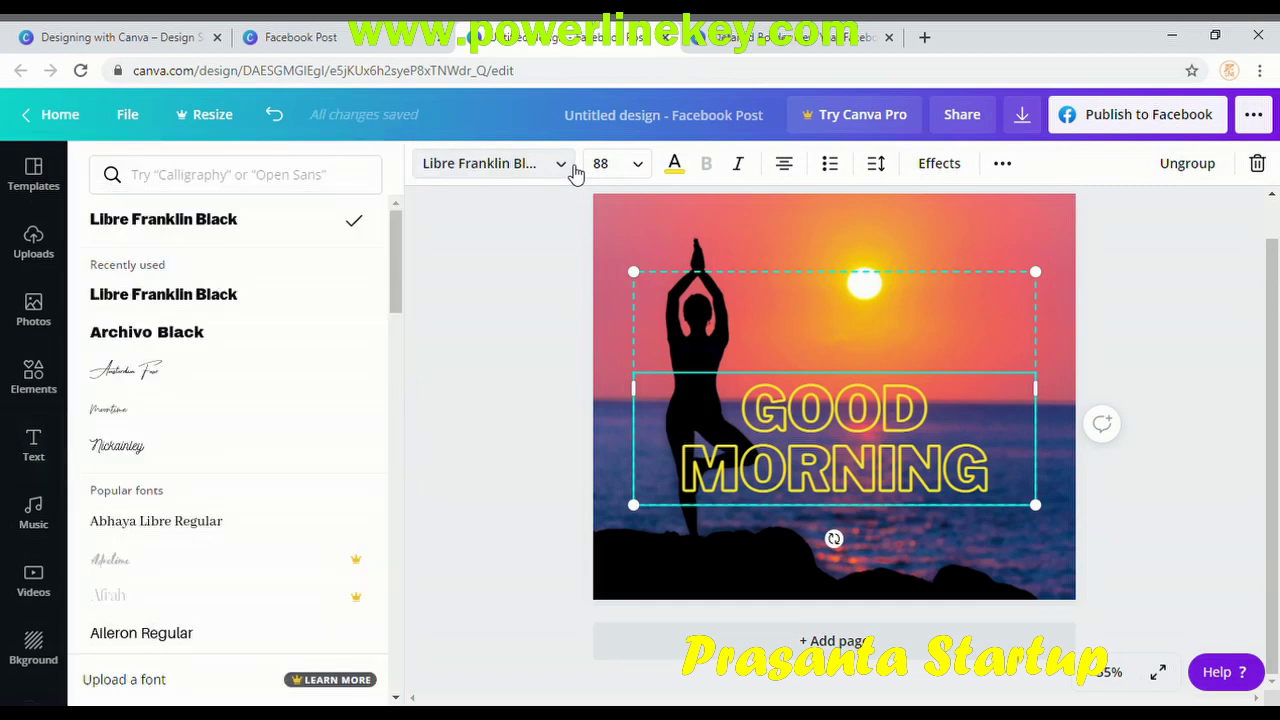
pyautogui.click(252, 301)
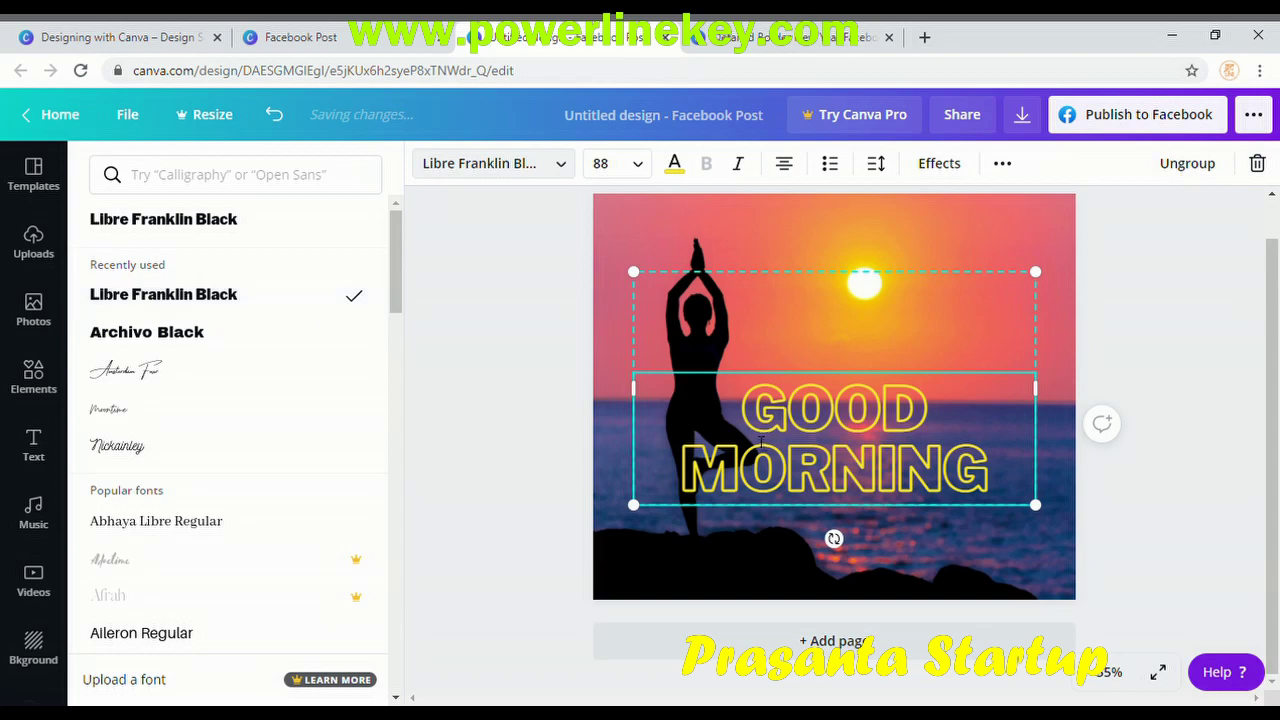
pyautogui.scroll(1, 880, 478)
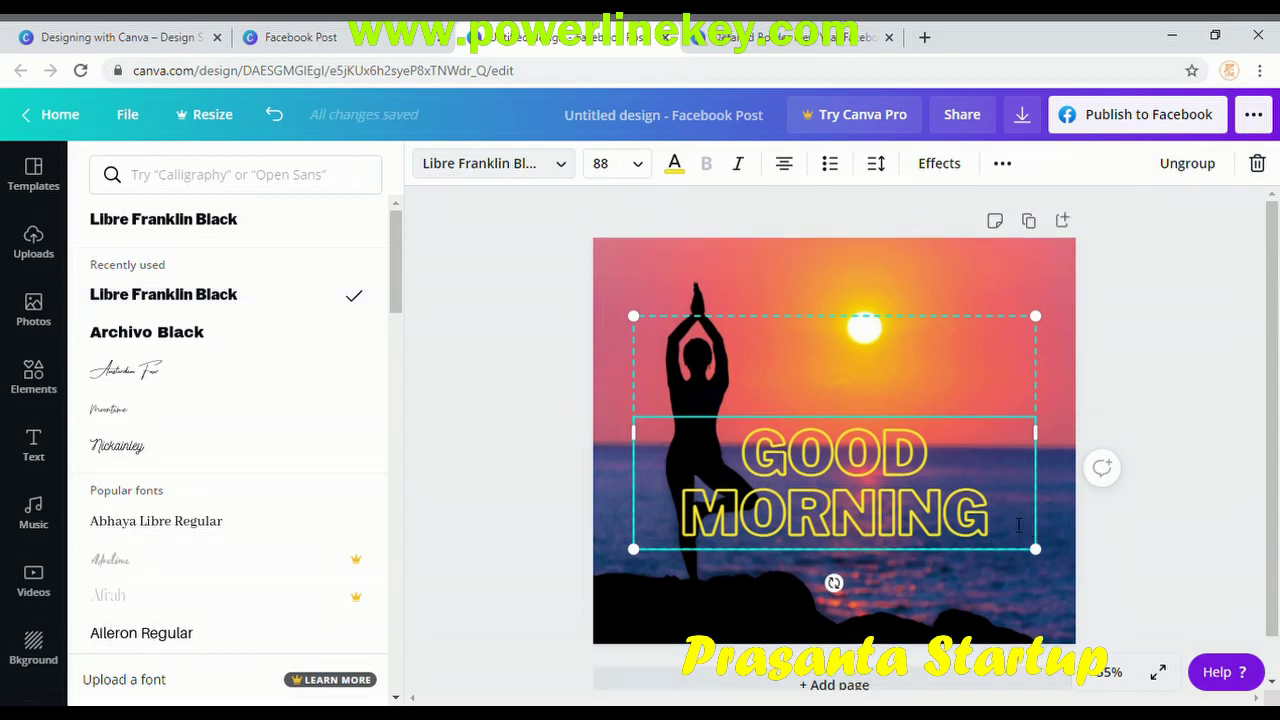
# Recolor the whole "GOOD MORNING" text, trying orange and cyan hues before settling on the custom yellow #F4FF2B, and deselect it.
pyautogui.moveTo(1012, 528); pyautogui.dragTo(742, 440)
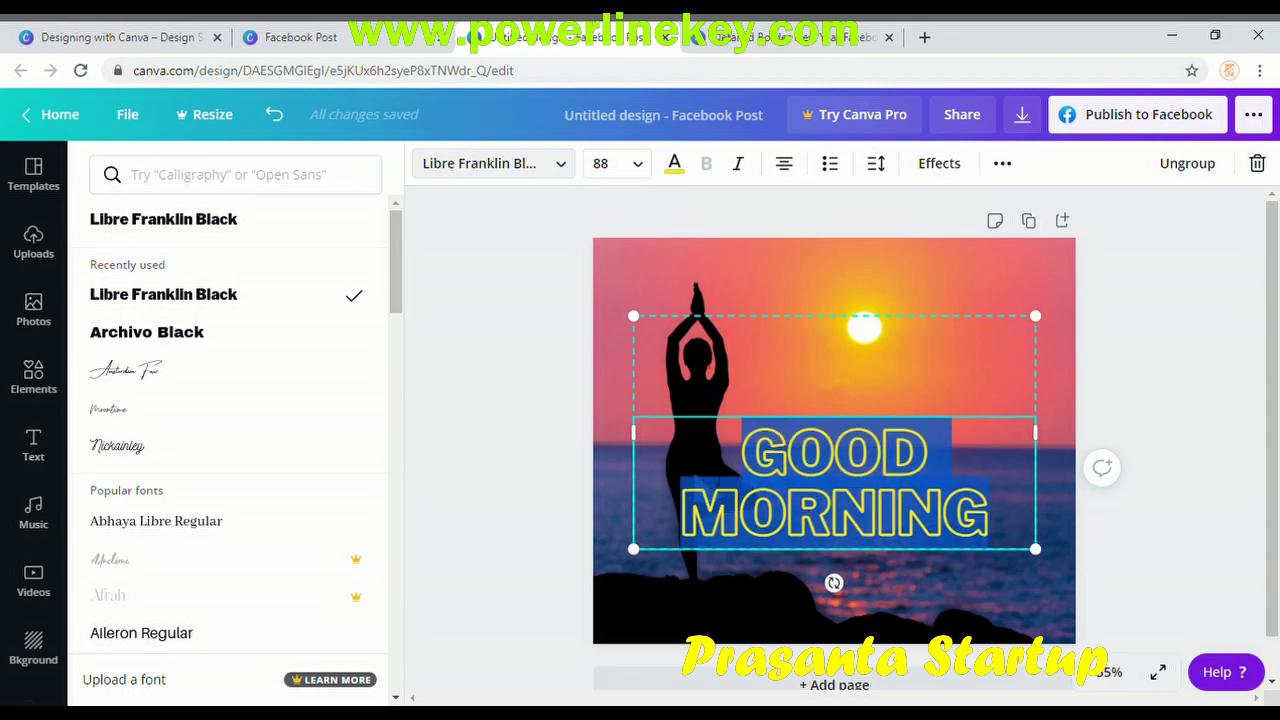
pyautogui.click(675, 166)
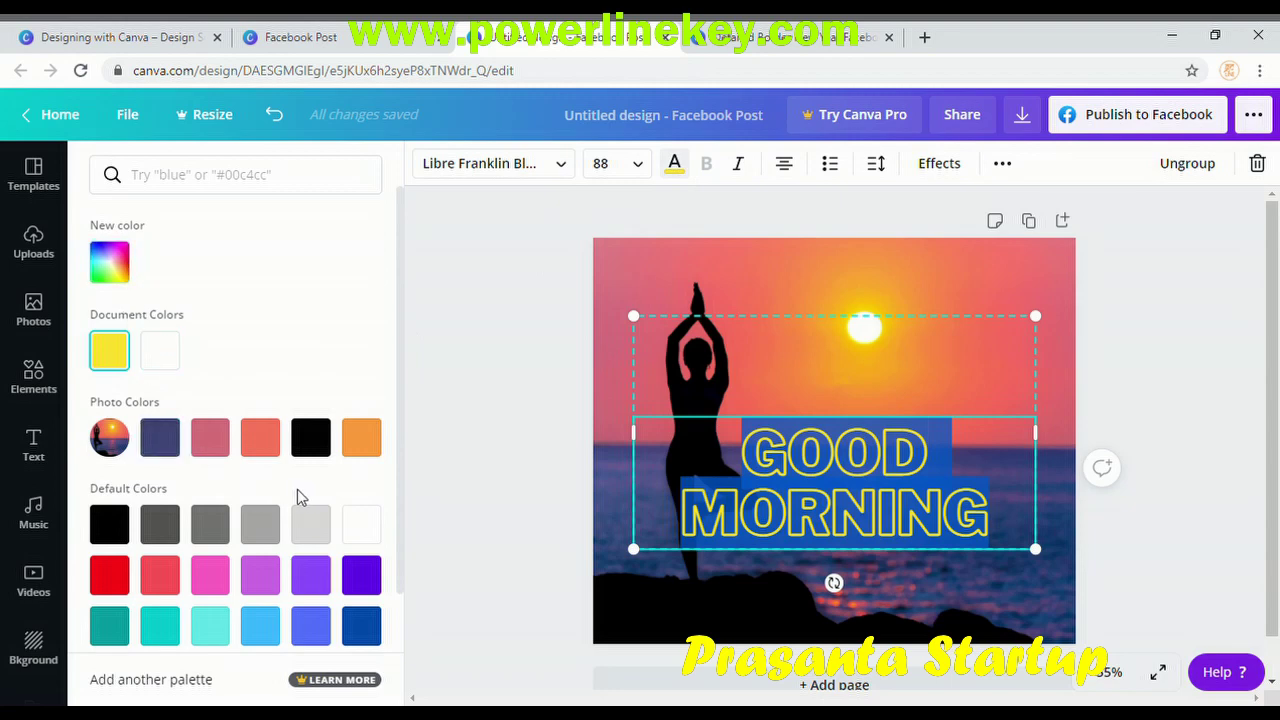
pyautogui.click(110, 262)
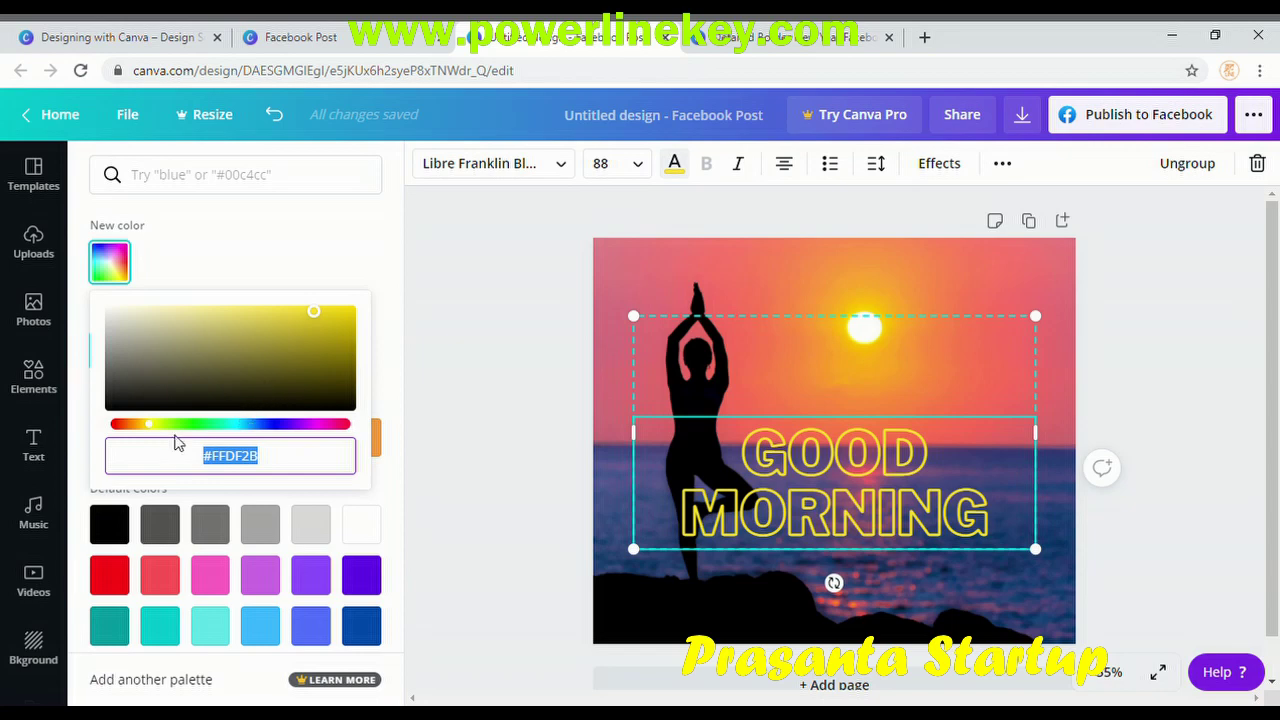
pyautogui.click(140, 426)
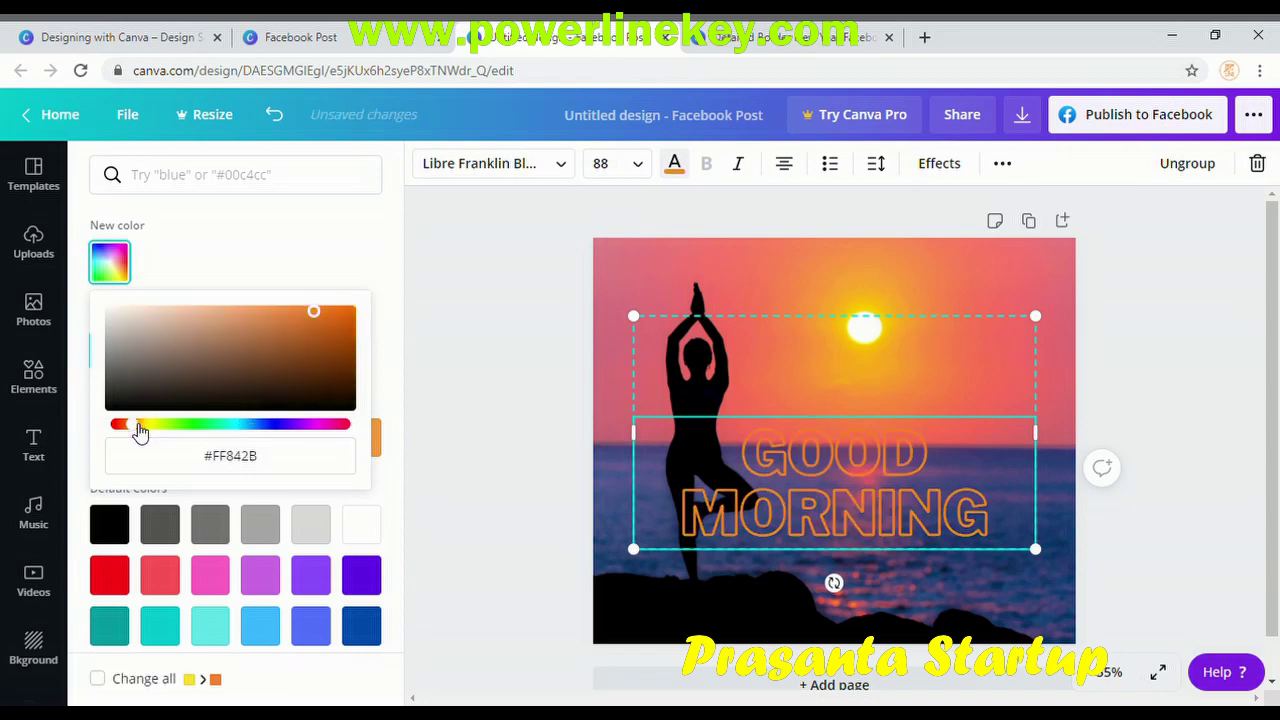
pyautogui.click(154, 425)
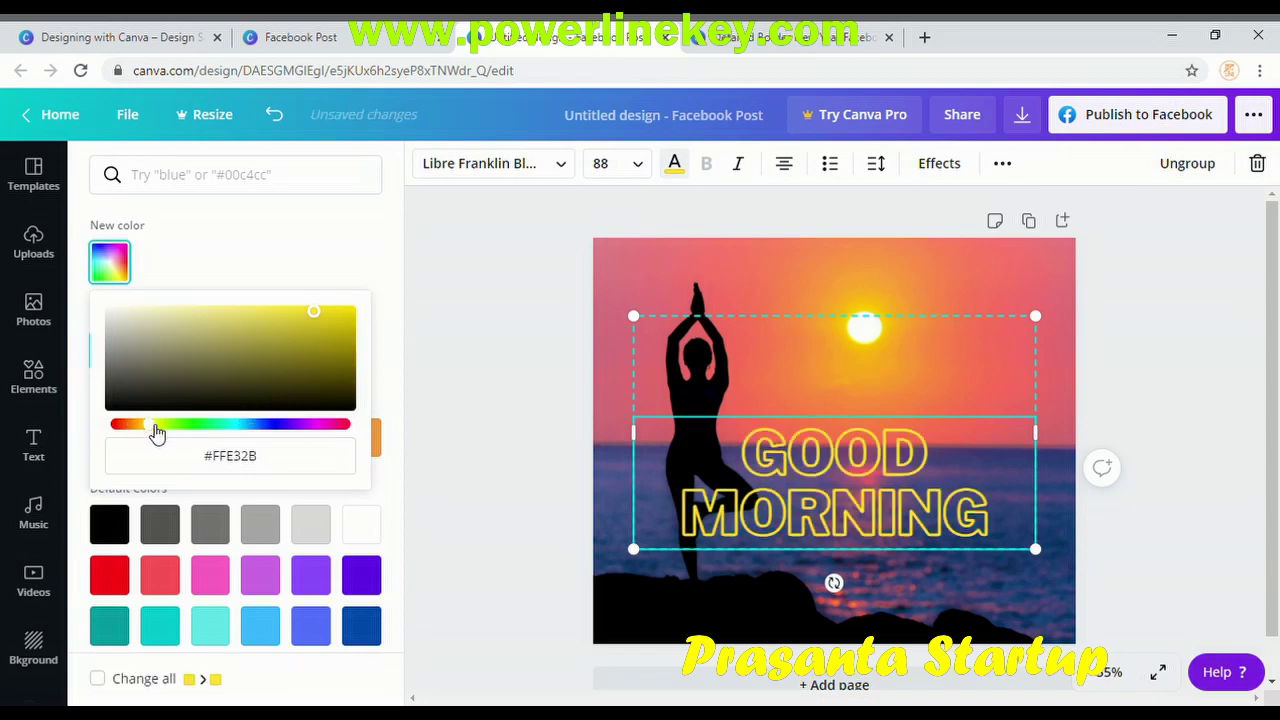
pyautogui.moveTo(169, 434); pyautogui.dragTo(234, 433)
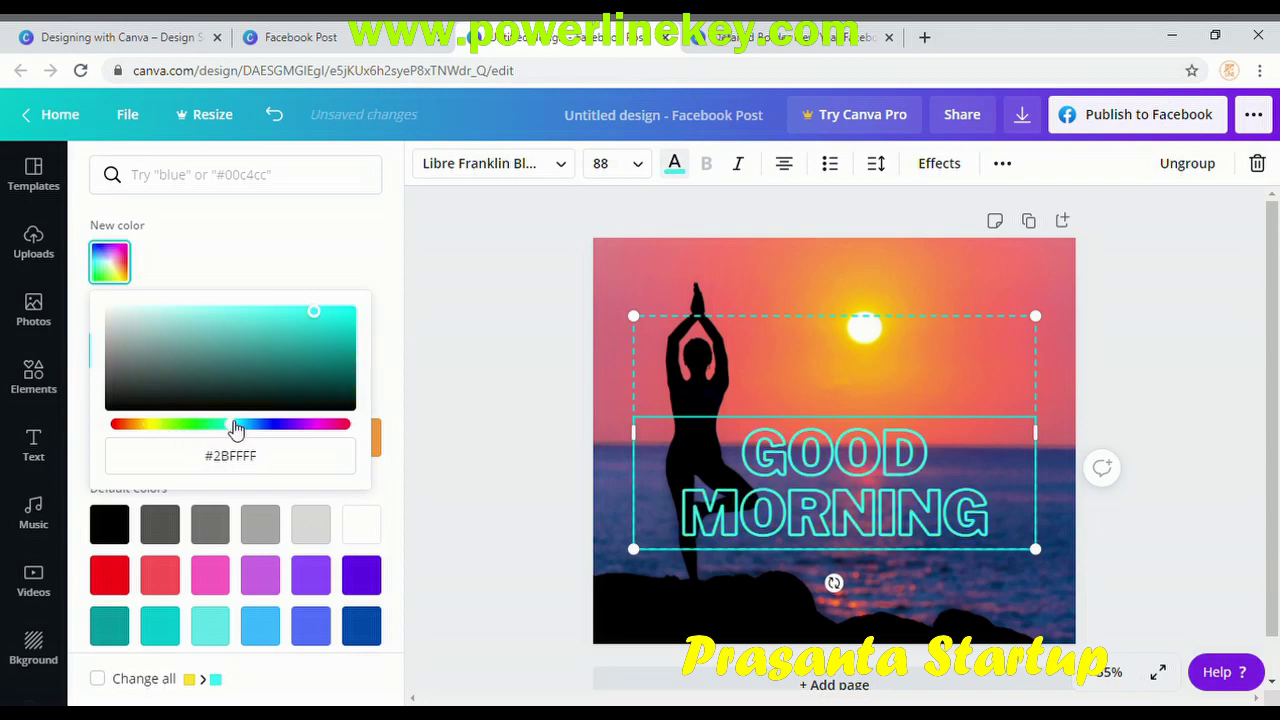
pyautogui.click(155, 425)
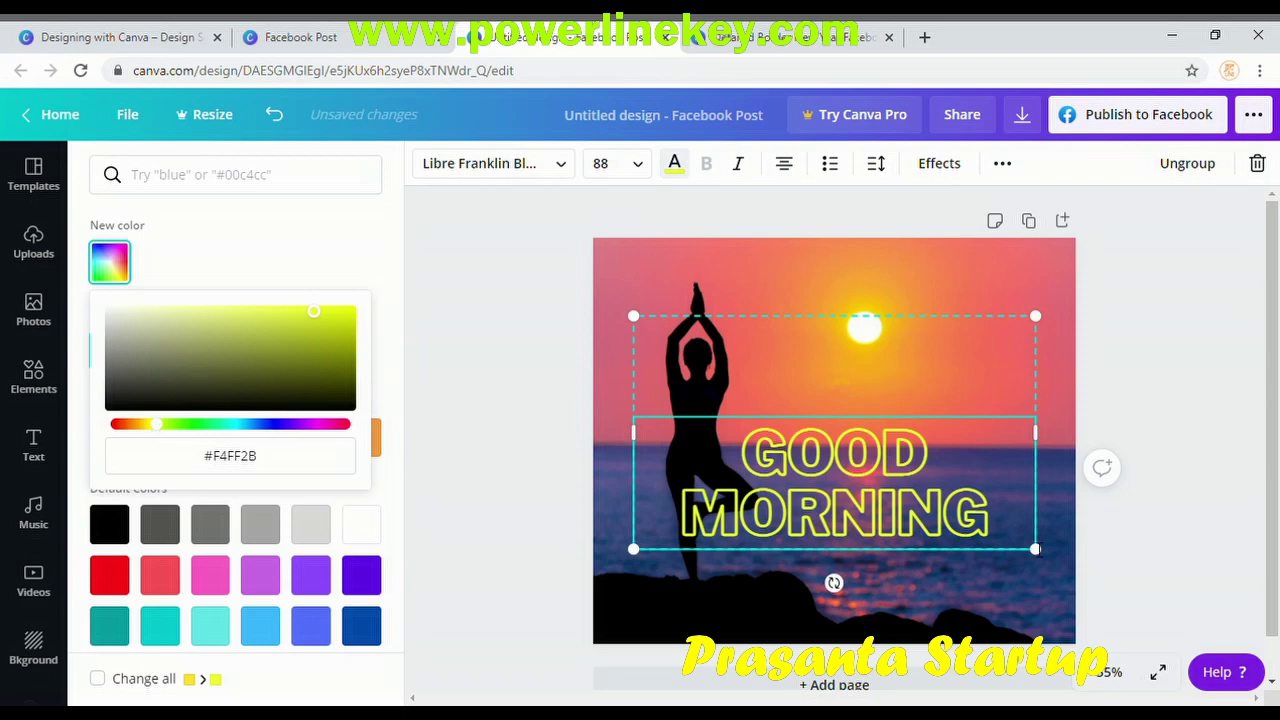
pyautogui.click(1015, 530)
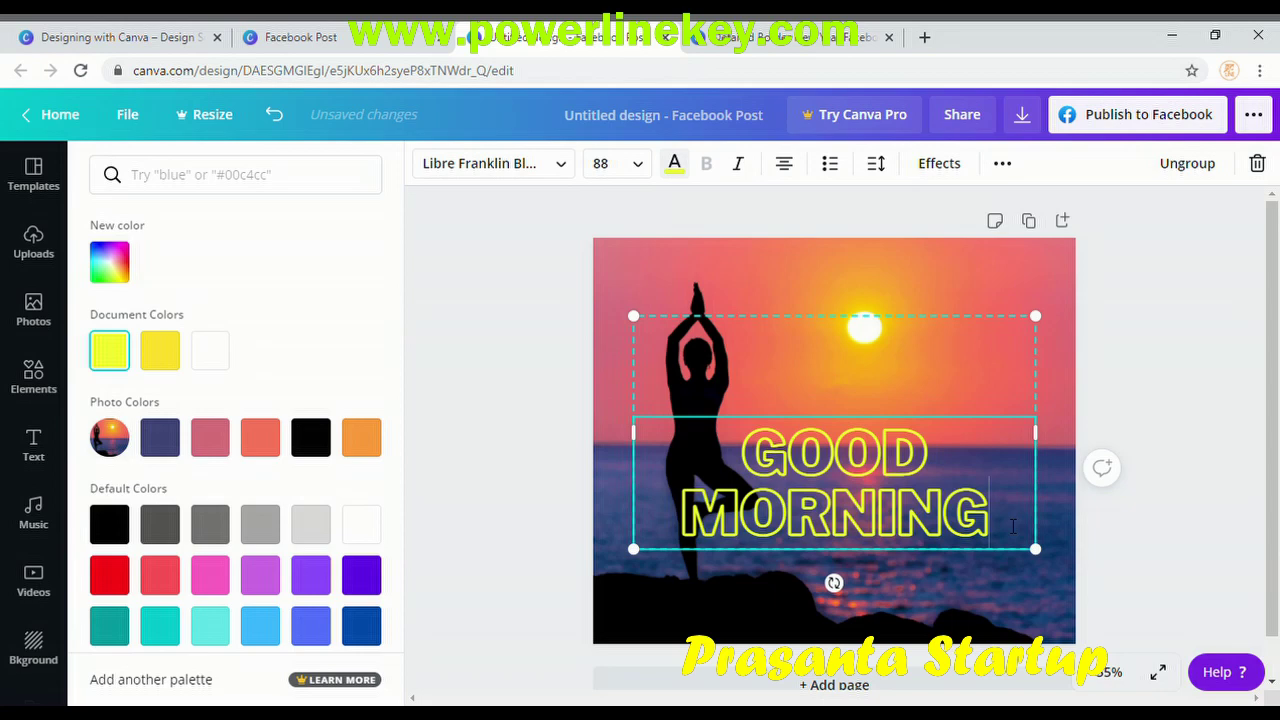
pyautogui.press('Escape')
pyautogui.click(1133, 375)
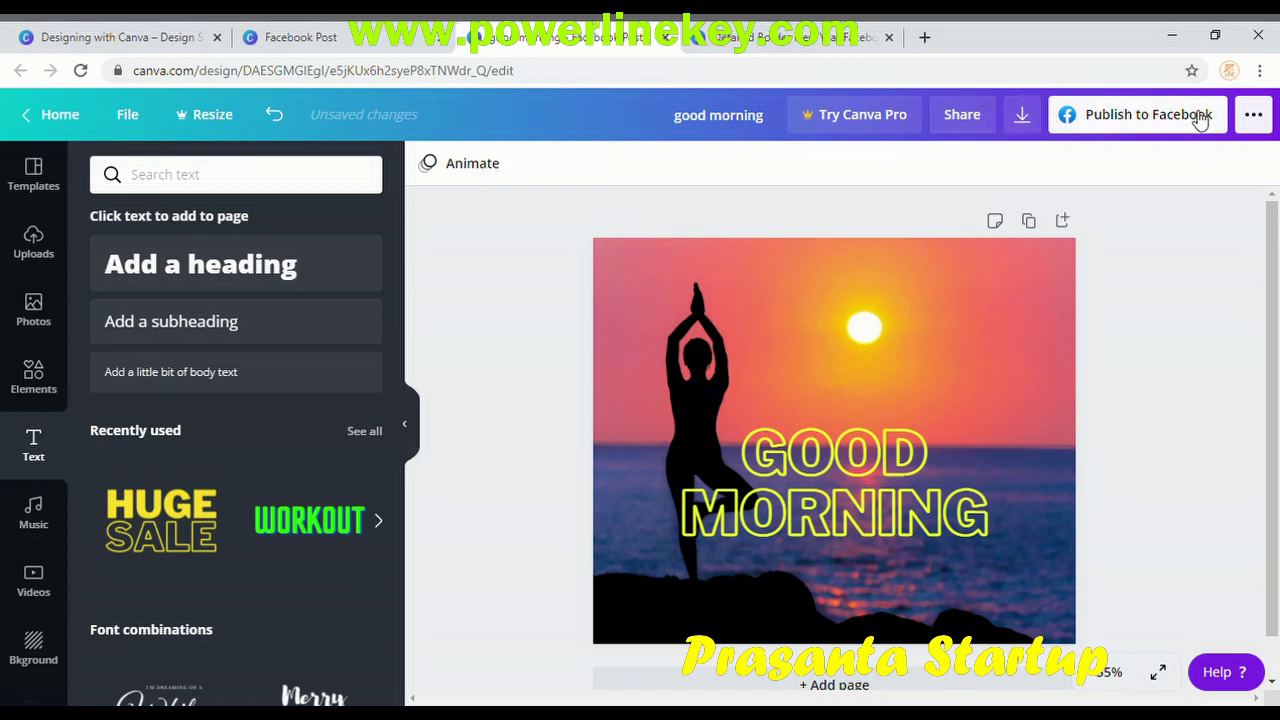
# Look through the publishing, sharing and print options for the good morning design, including the download option.
pyautogui.click(1253, 114)
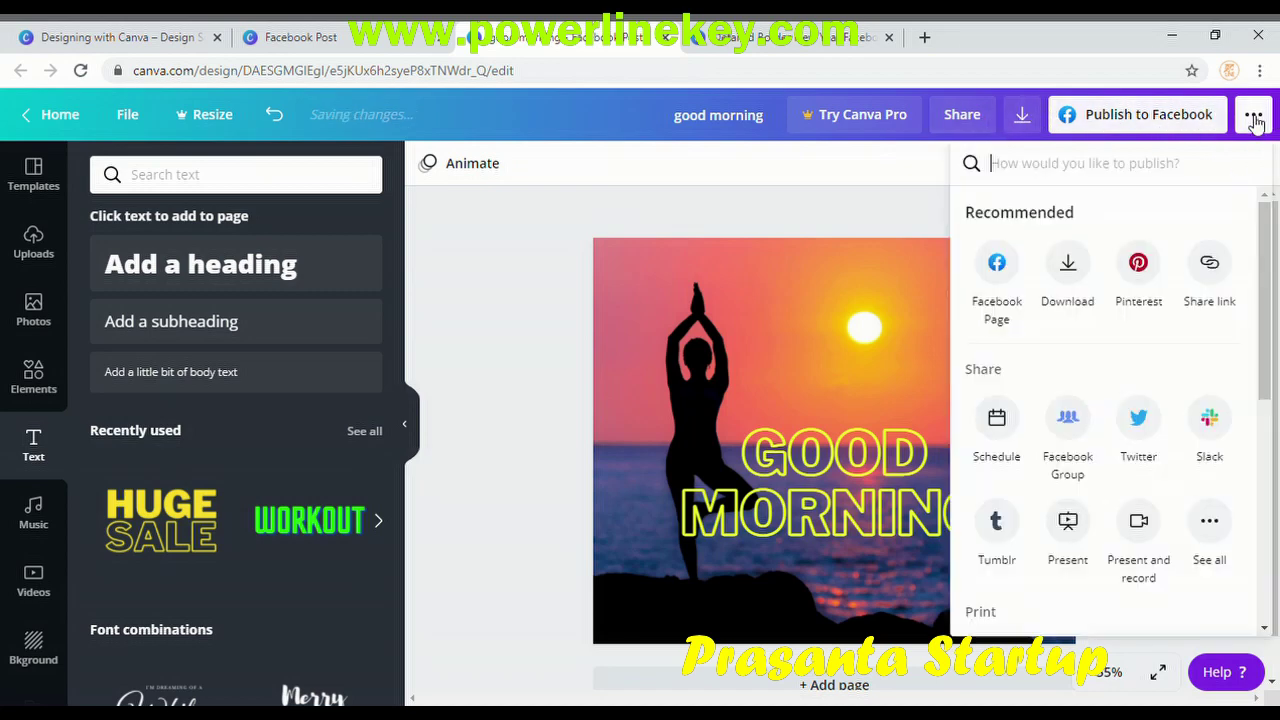
pyautogui.scroll(-5, 1175, 410)
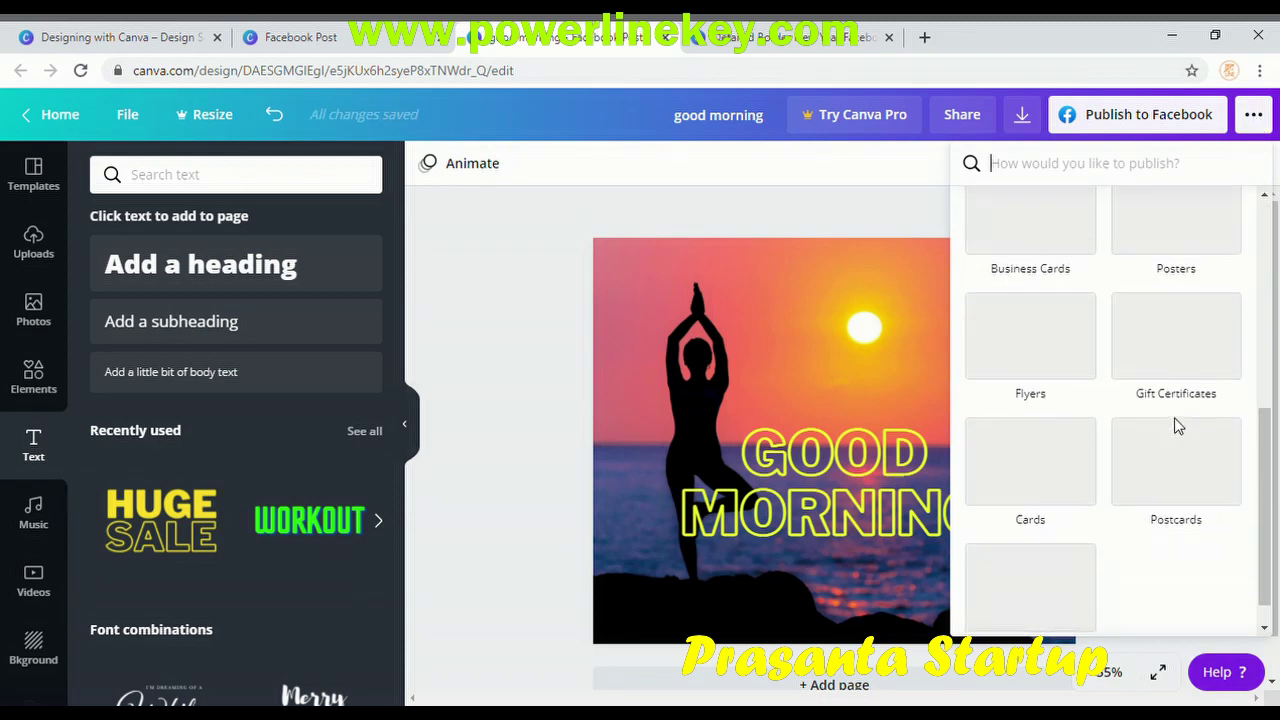
pyautogui.scroll(5, 1174, 423)
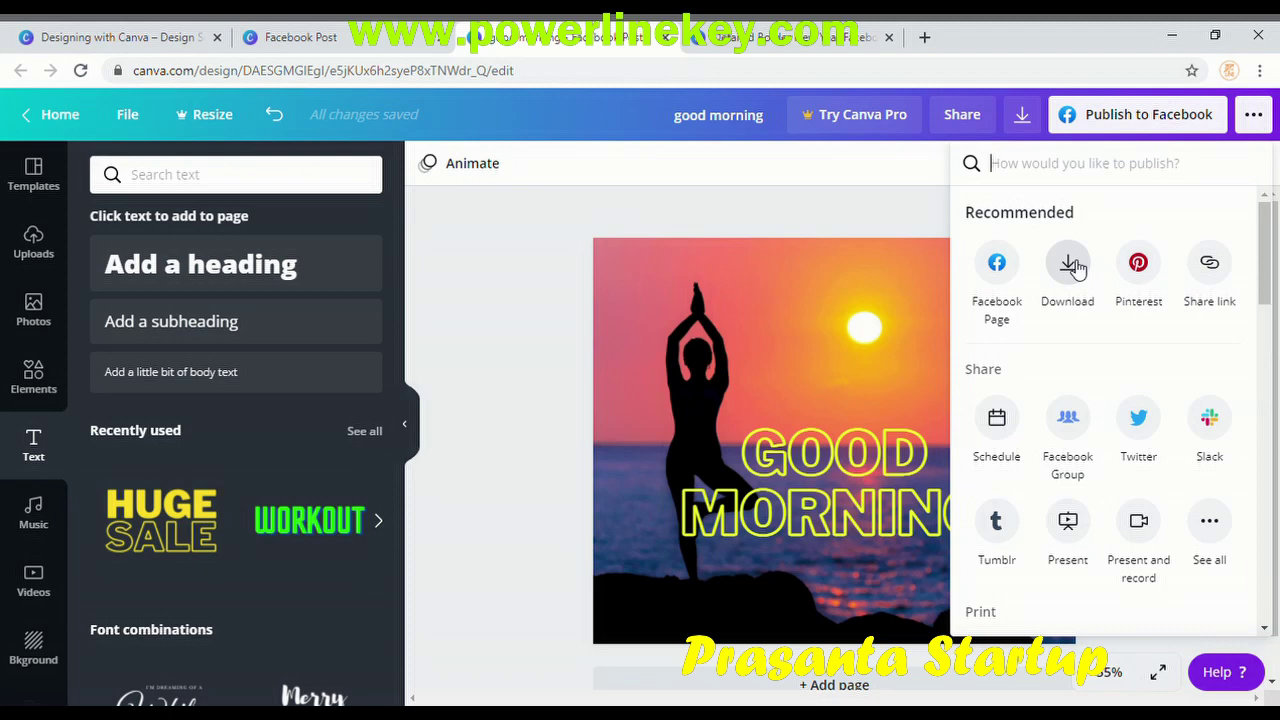
pyautogui.click(894, 205)
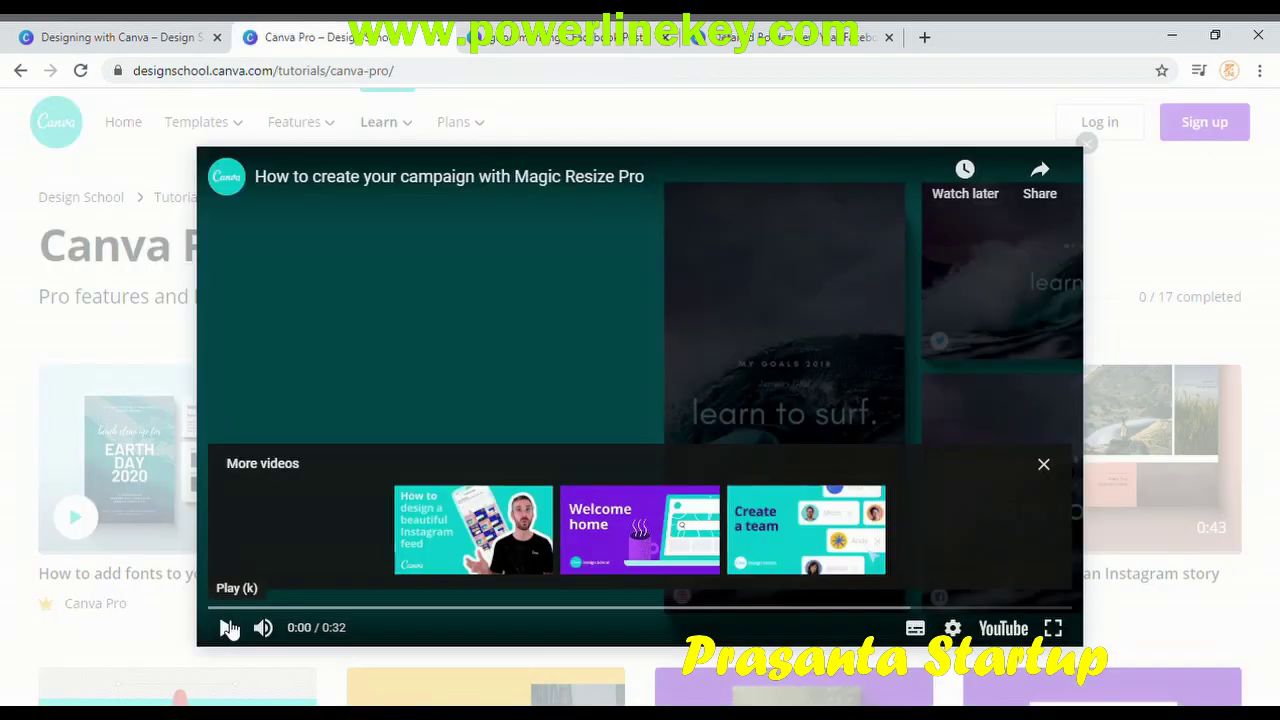
# Play the Design School tutorial video "How to create your campaign with Magic Resize Pro".
pyautogui.click(229, 626)
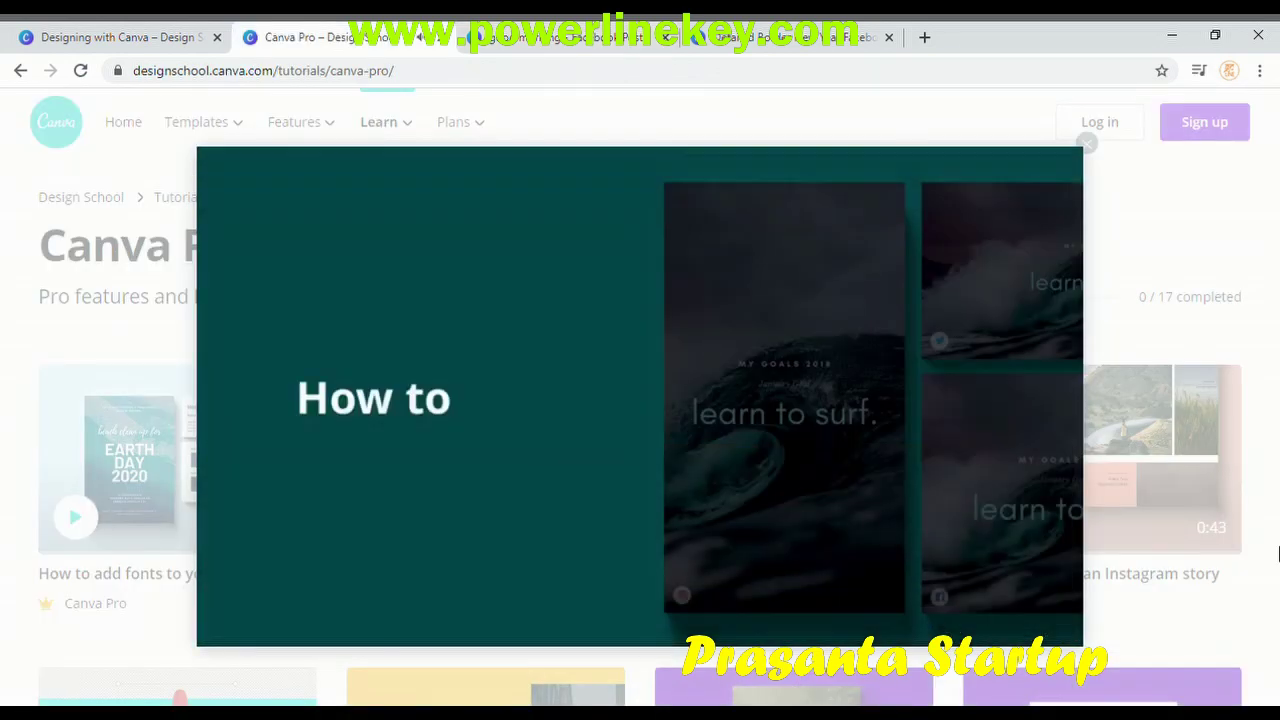